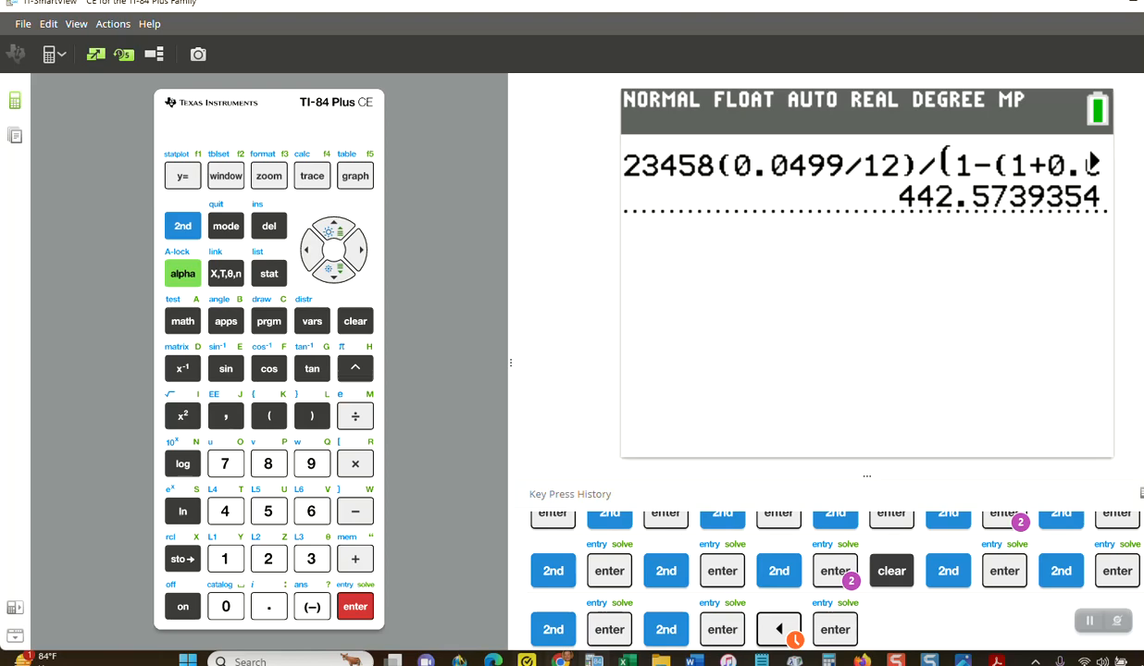
# - Switch to the Chapter4-Projects-Scripts-Formulae document in Word and set the car payment result to $442.57
pyautogui.moveTo(694, 661)
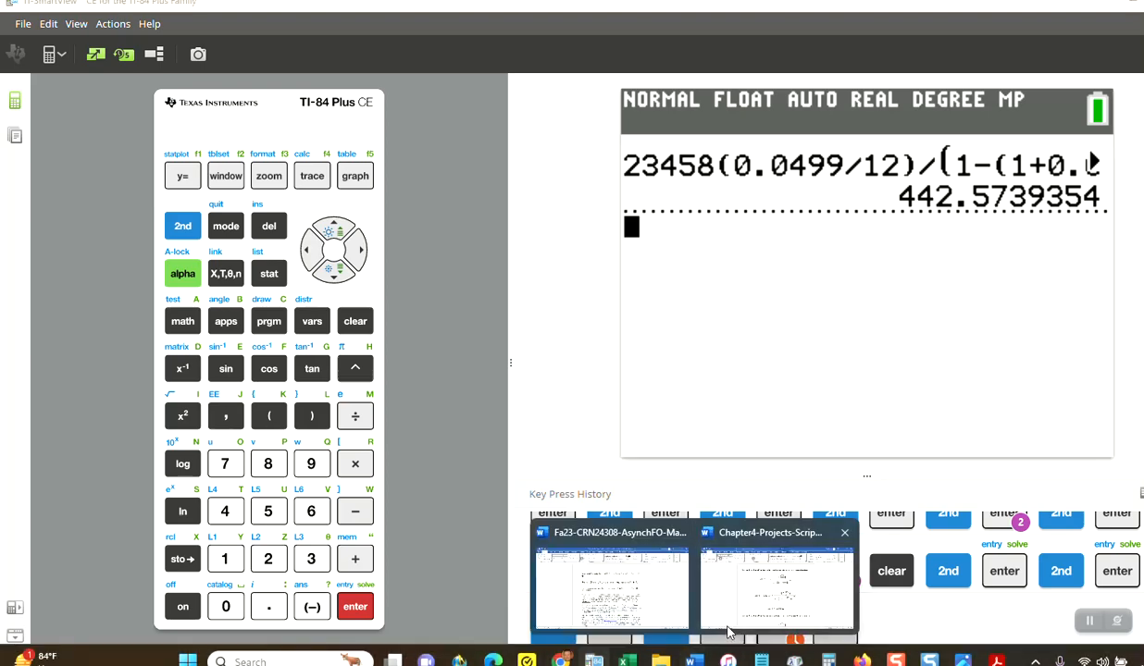
pyautogui.click(750, 583)
pyautogui.click(657, 486)
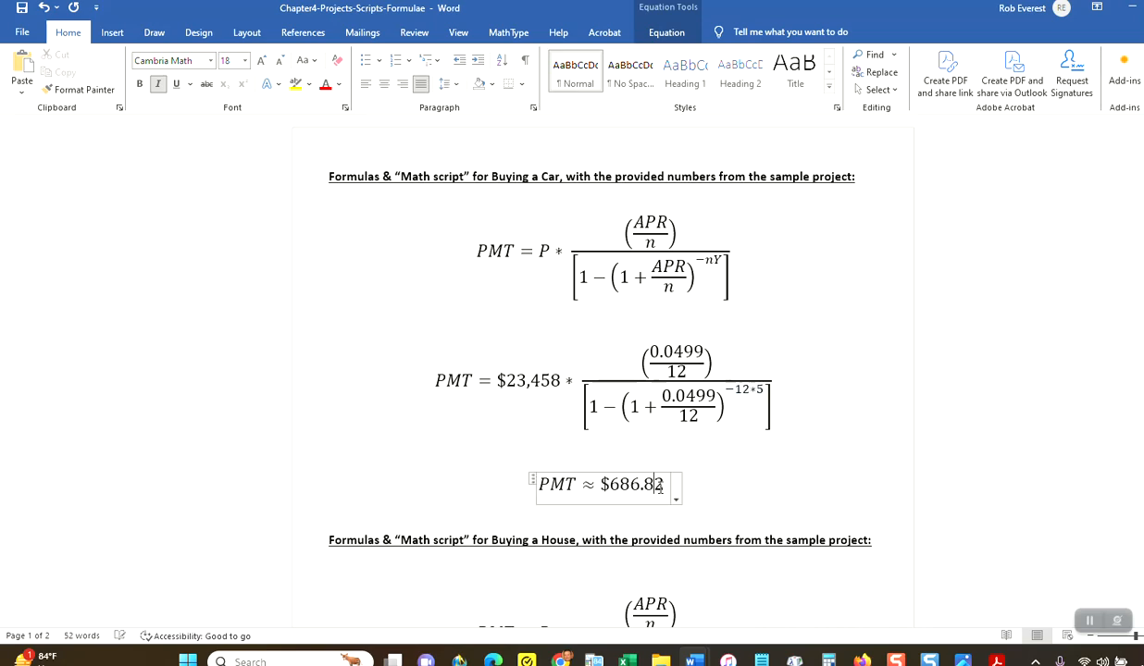
pyautogui.moveTo(663, 485); pyautogui.dragTo(609, 485)
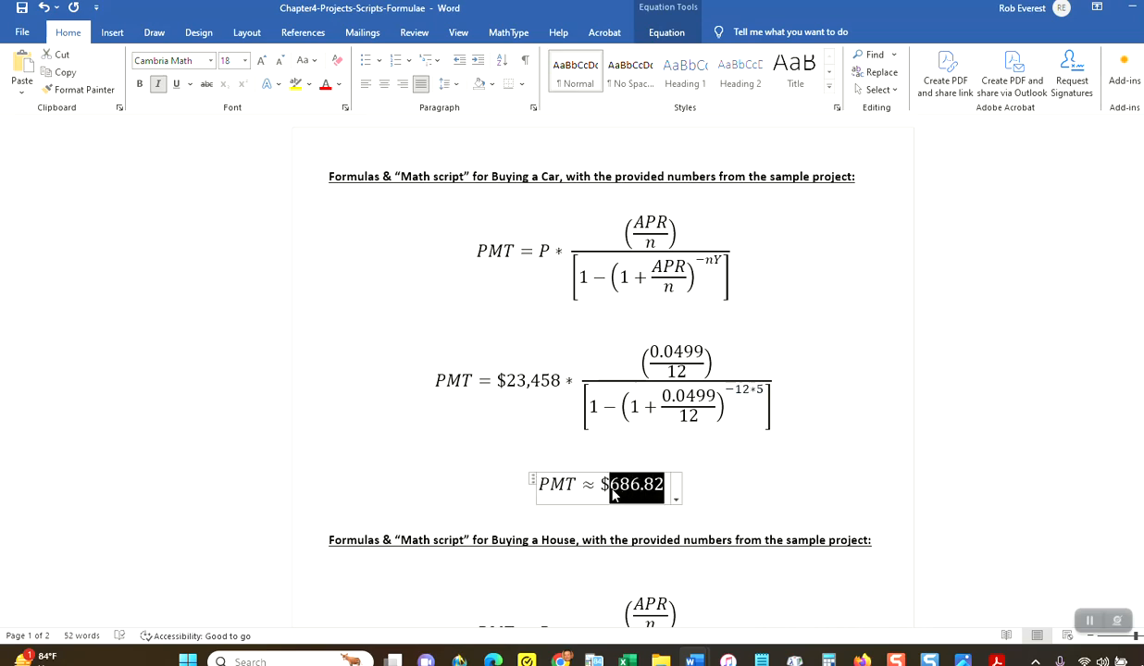
pyautogui.write('442')
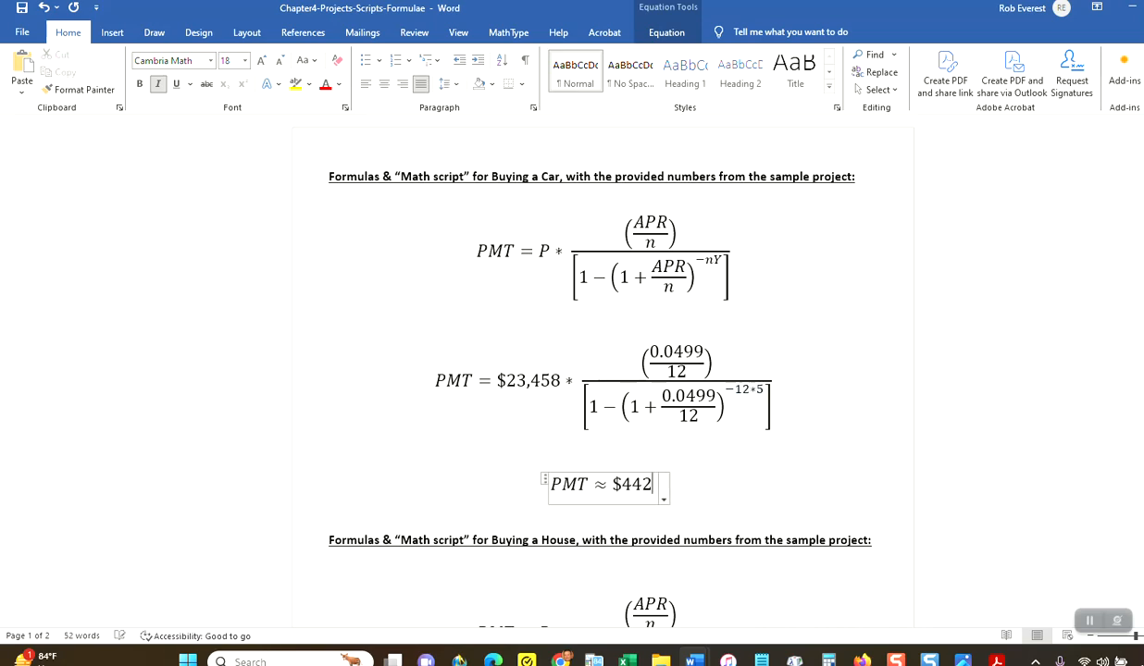
pyautogui.write('.57')
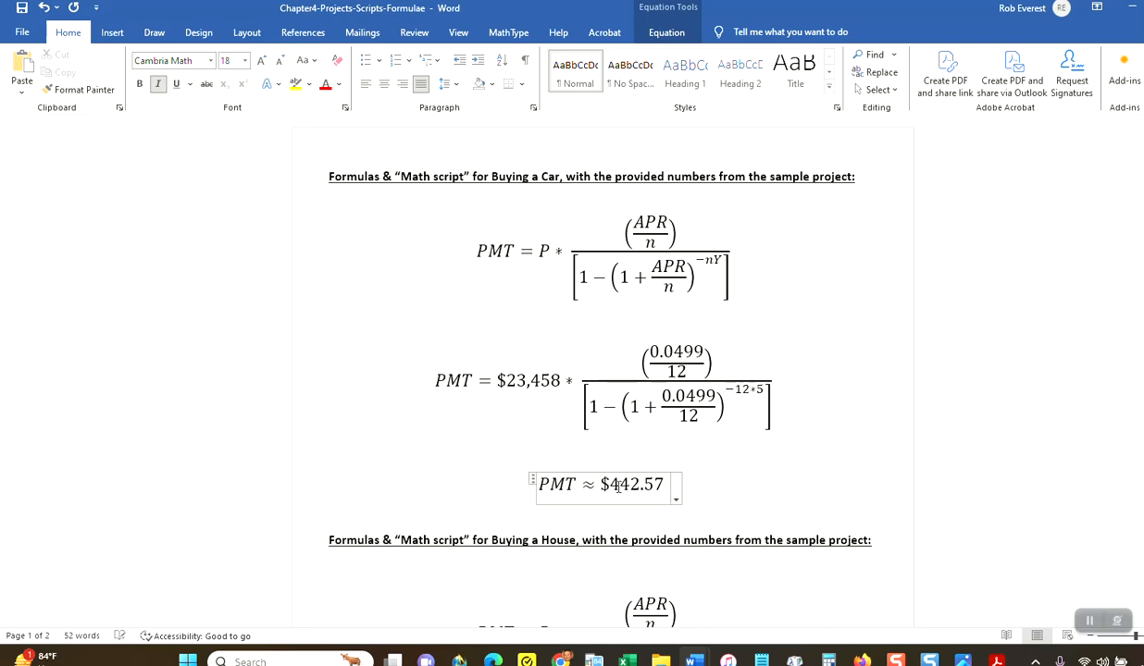
pyautogui.click(724, 483)
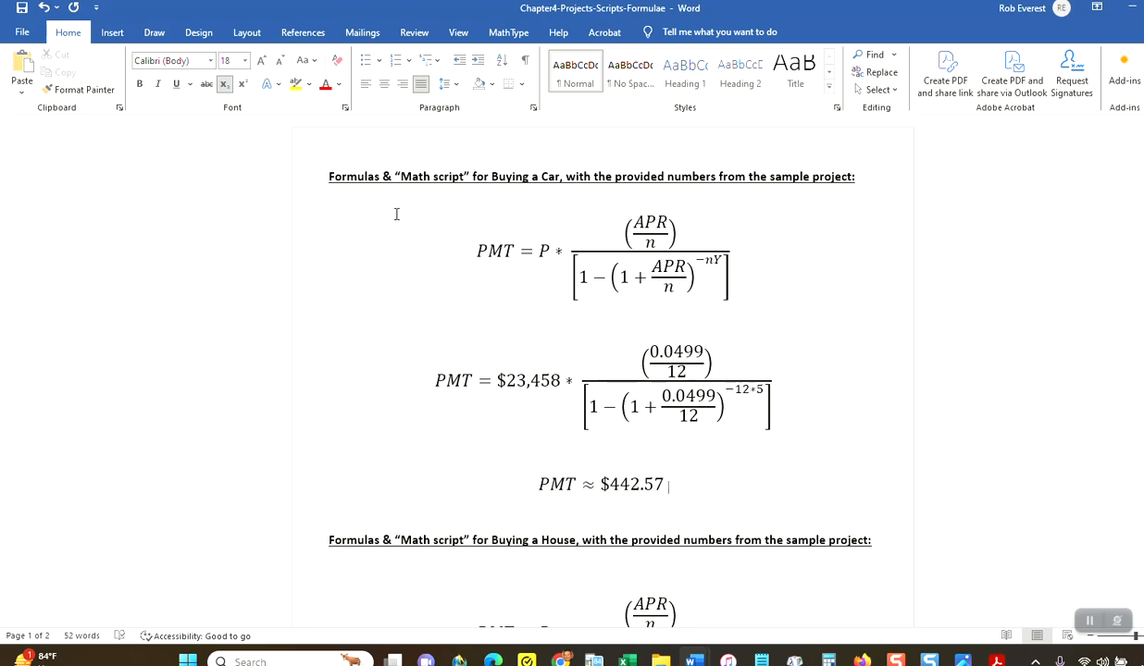
# - Copy the three payment equations under the Buying a Car heading
pyautogui.moveTo(318, 197); pyautogui.dragTo(855, 501)
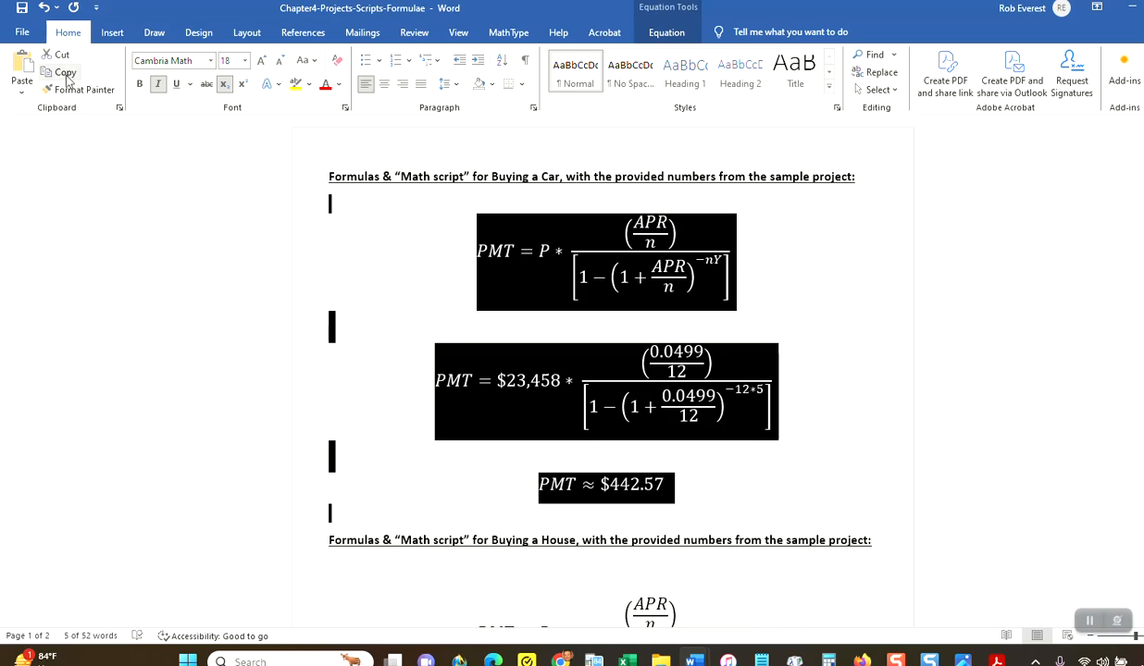
pyautogui.rightClick(556, 235)
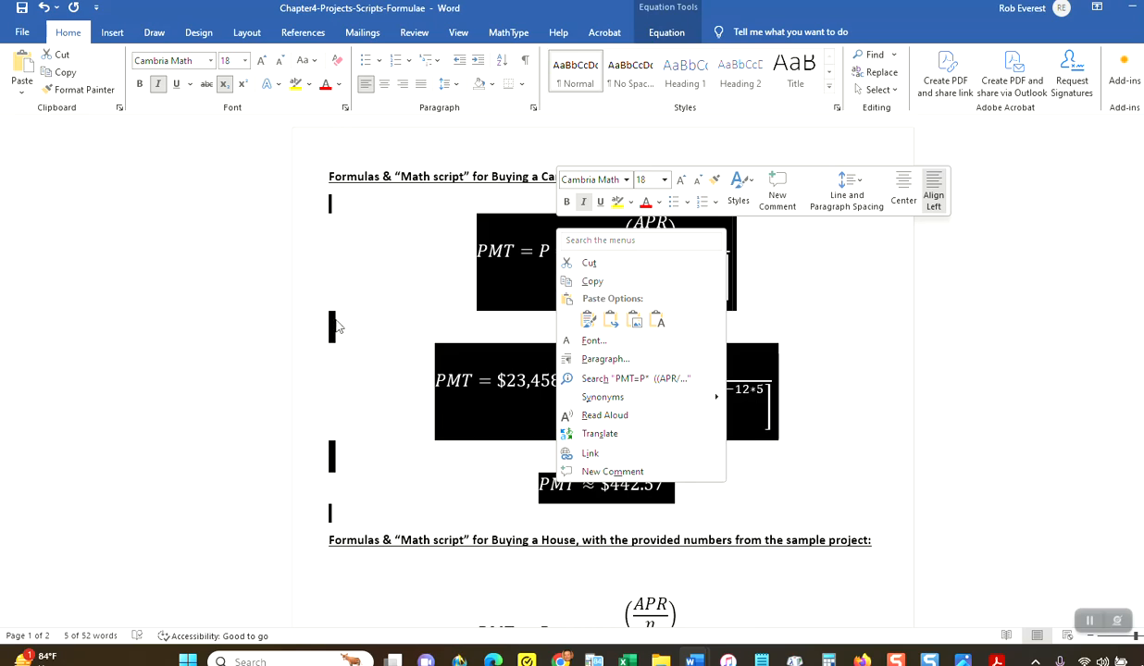
pyautogui.click(589, 282)
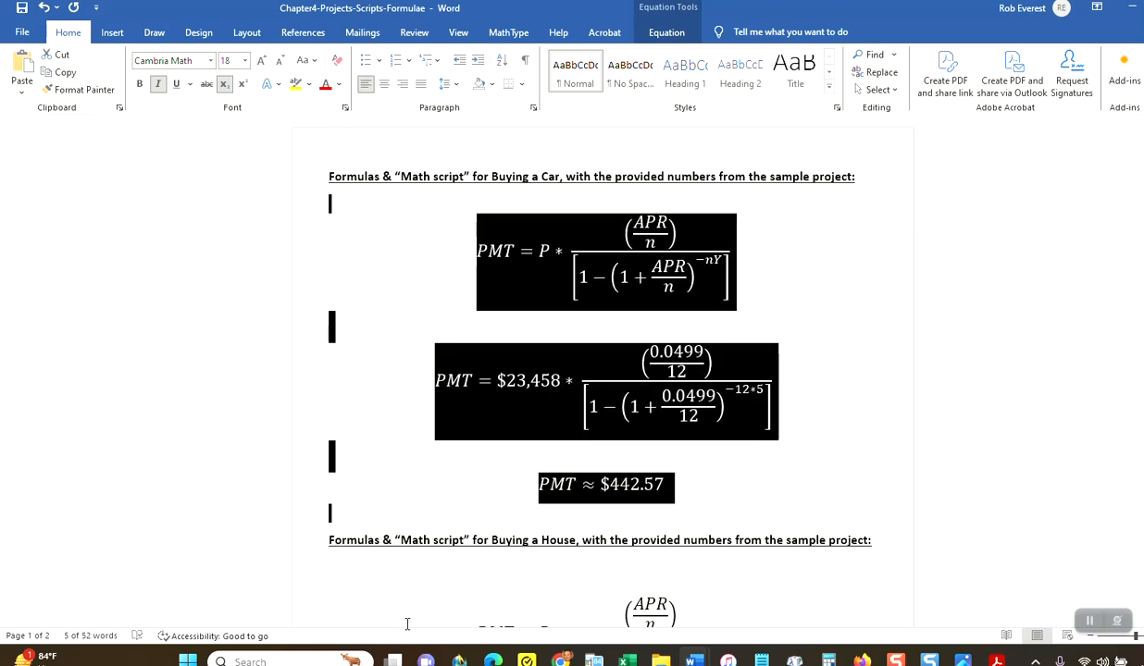
# - Create a blank document and enter two separate lines of random placeholder text
pyautogui.click(22, 32)
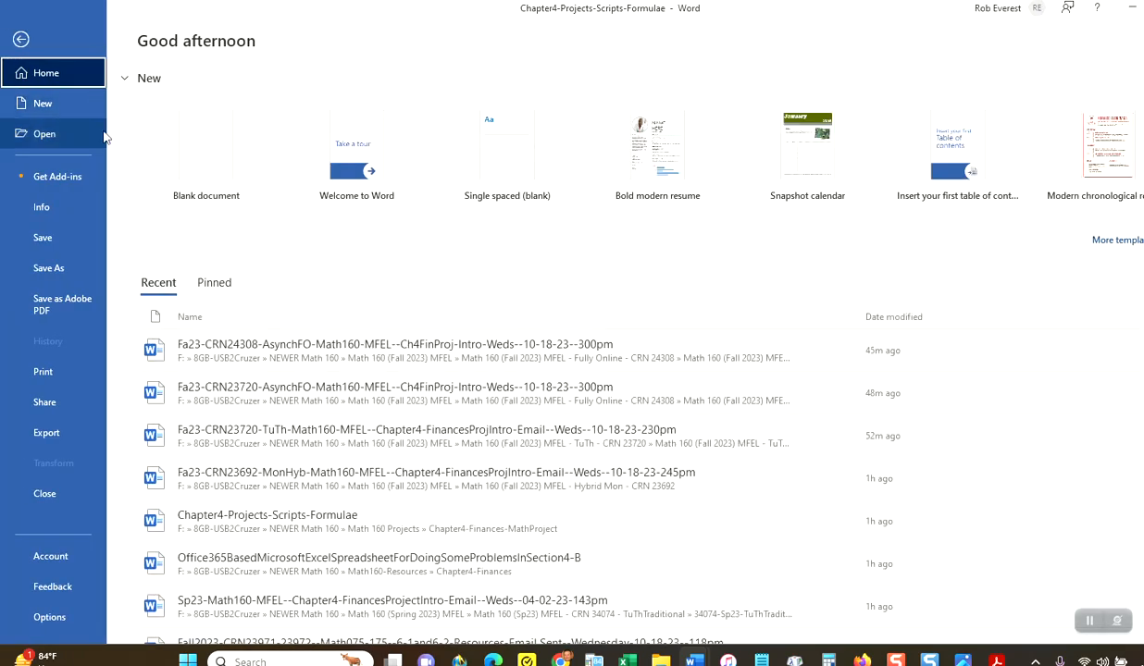
pyautogui.click(201, 141)
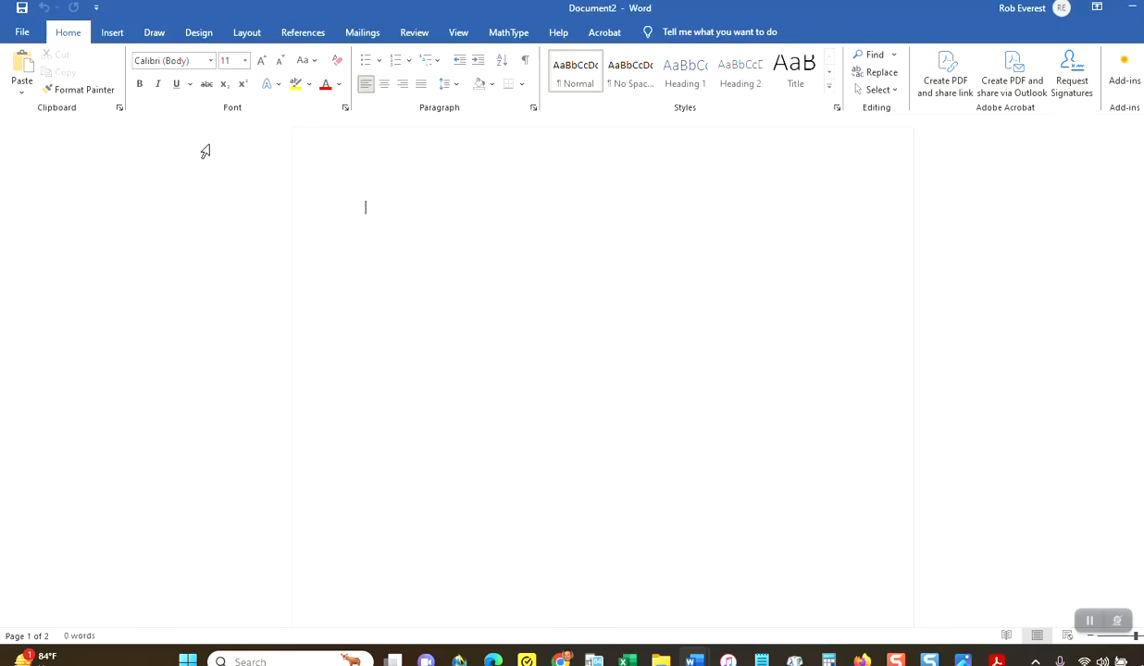
pyautogui.write('/lkuydgkfgi;opygvklj')
pyautogui.press('Return')
pyautogui.write(';ougll.ioihl')
pyautogui.press('Return')
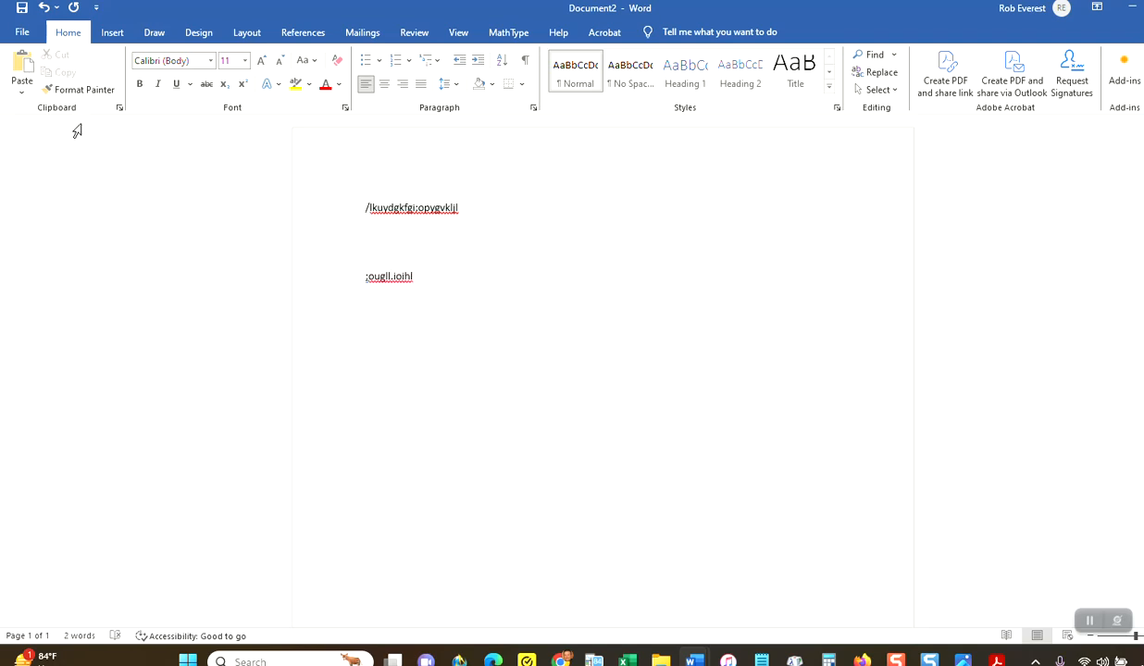
# - Paste the copied car payment equations below the placeholder text in the new document
pyautogui.rightClick(411, 341)
pyautogui.click(444, 433)
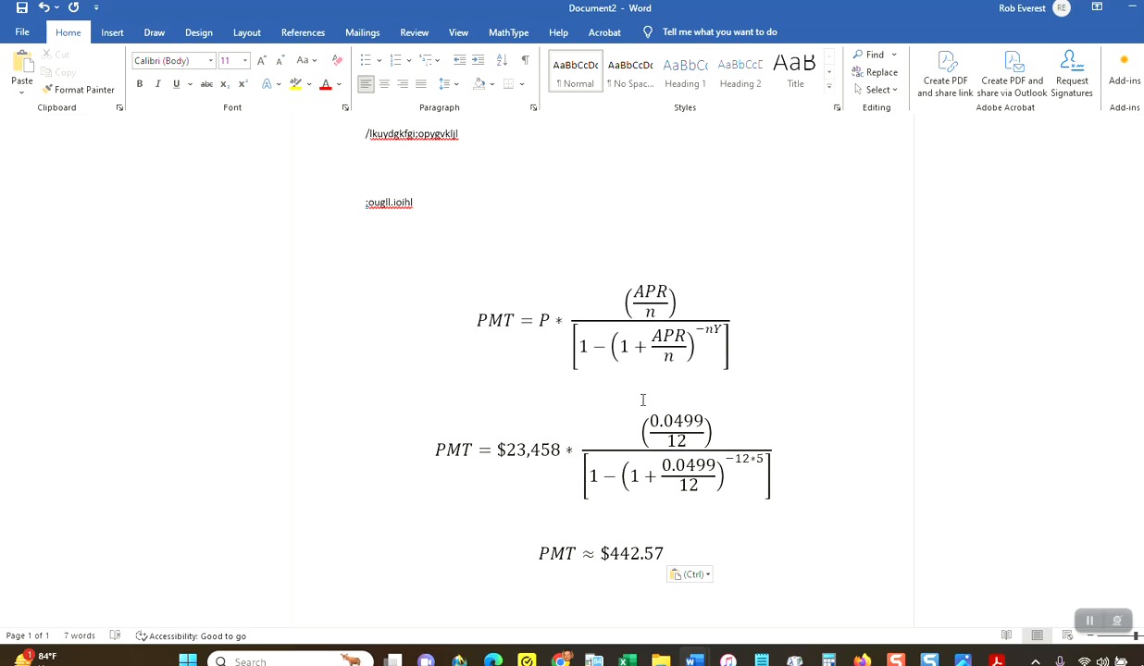
pyautogui.scroll(-2, 642, 400)
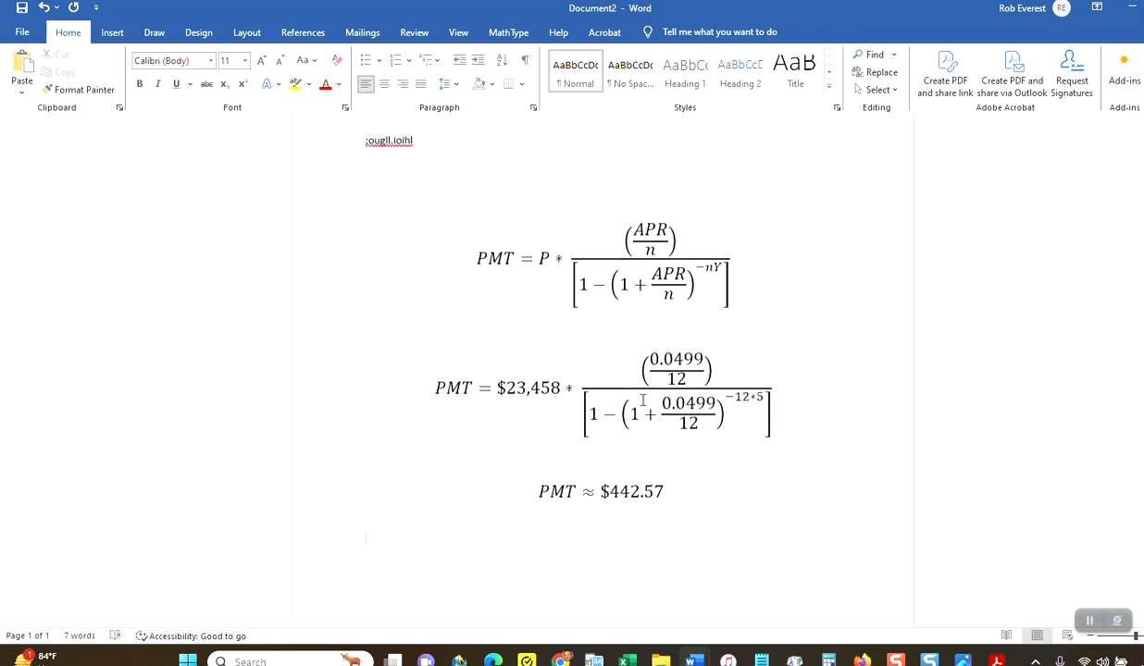
# - Return to the Chapter4-Projects-Scripts-Formulae document and set the principal in the Buying a House equation to $529,509
pyautogui.moveTo(694, 659)
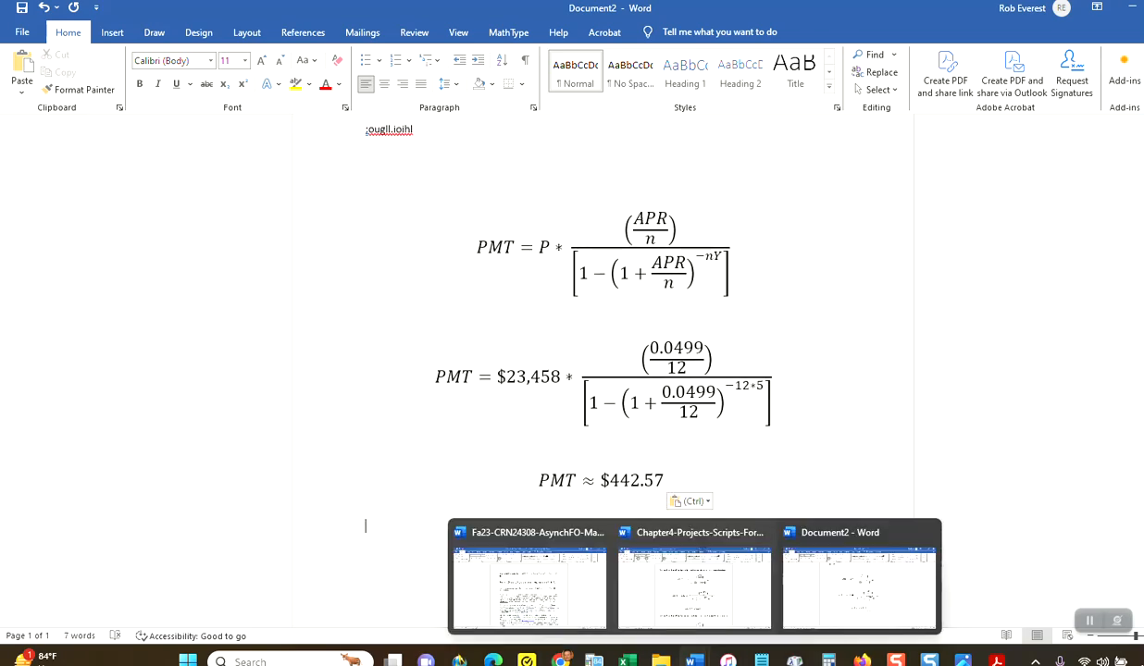
pyautogui.click(727, 592)
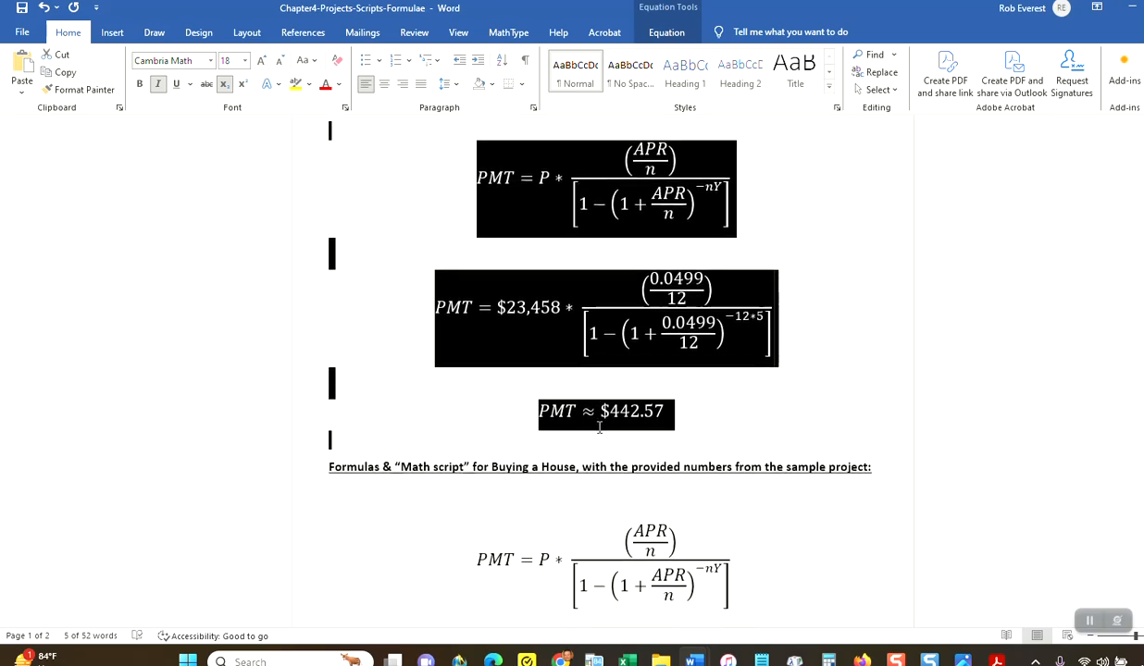
pyautogui.scroll(-9, 600, 427)
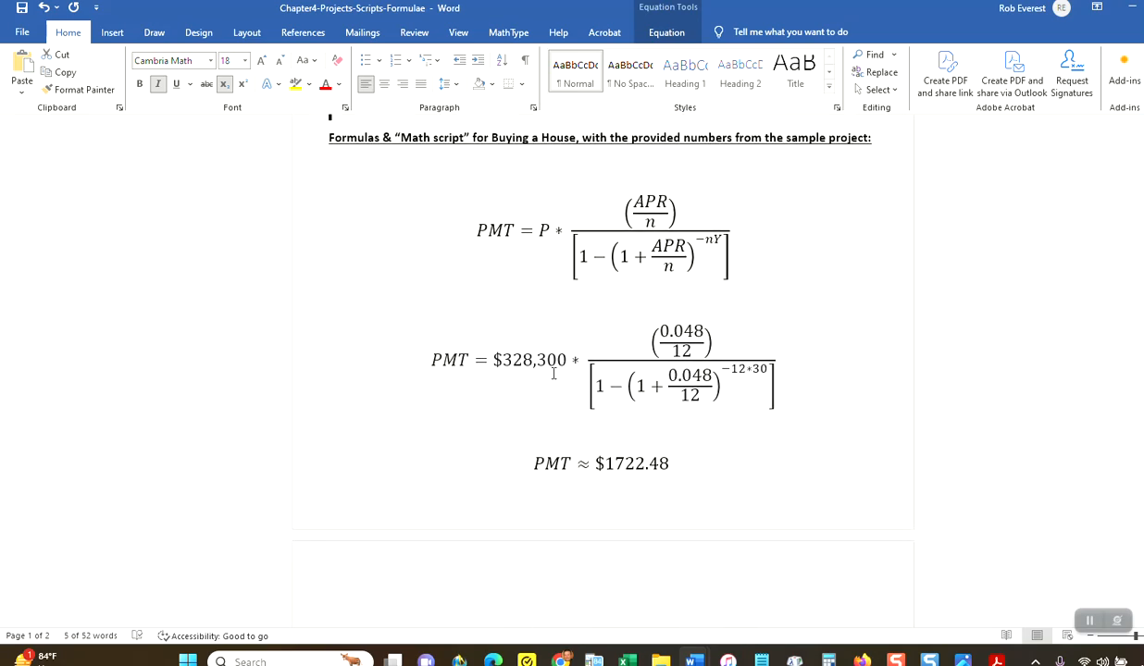
pyautogui.click(504, 342)
pyautogui.moveTo(567, 360); pyautogui.dragTo(496, 365)
pyautogui.write('529')
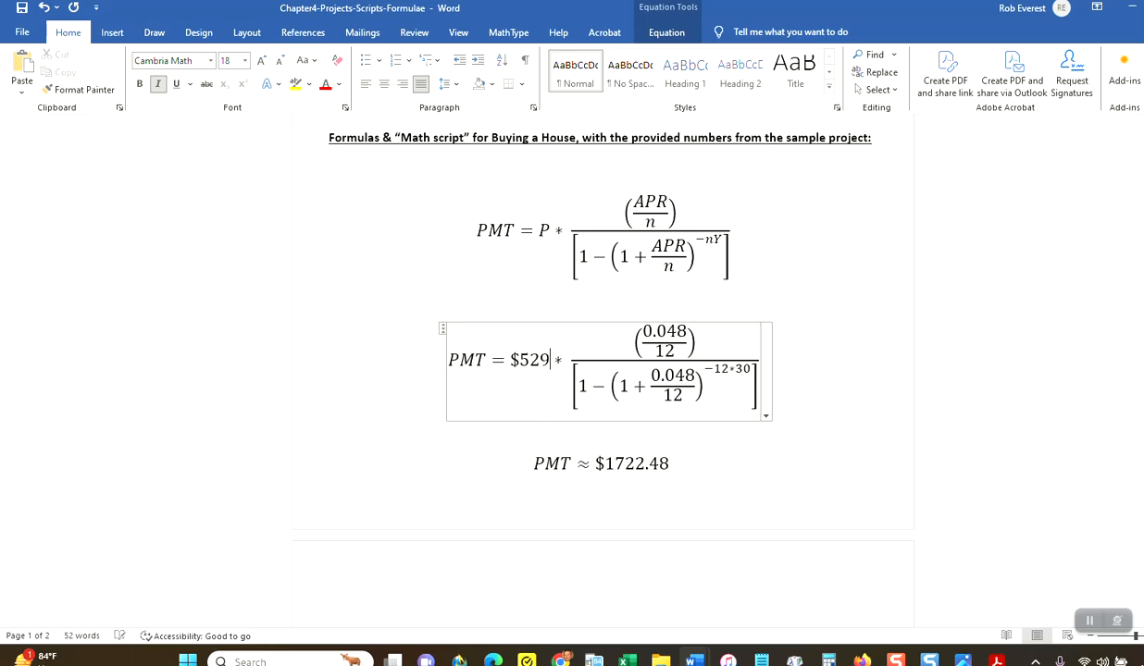
pyautogui.write(',5029')
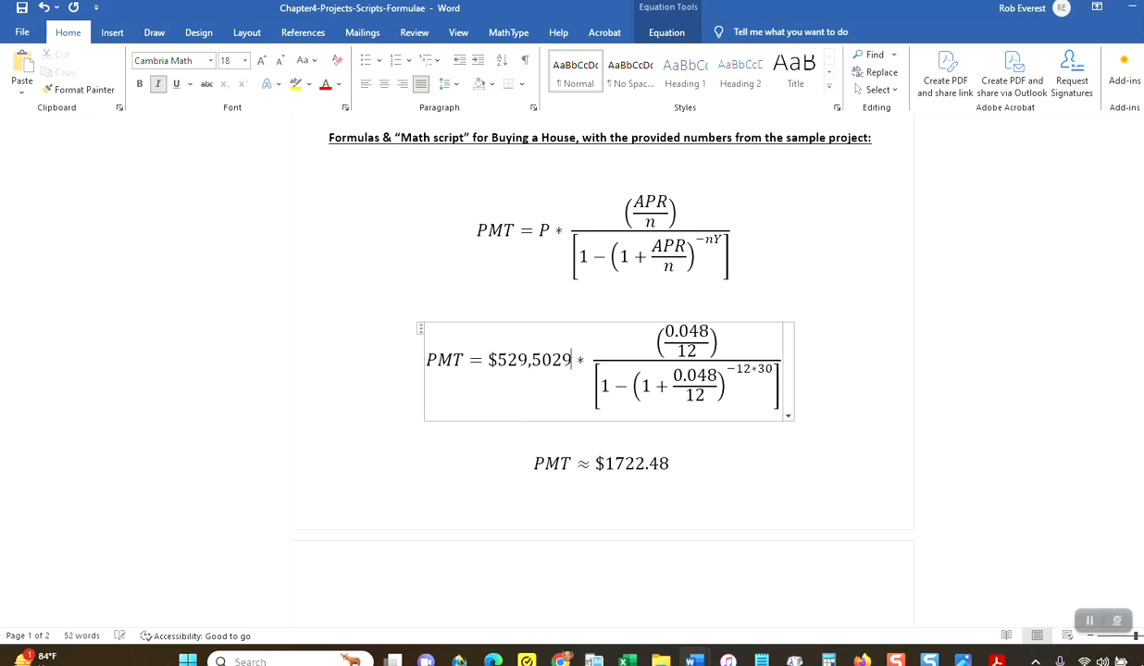
pyautogui.press('BackSpace')
pyautogui.press('BackSpace')
pyautogui.write('9')
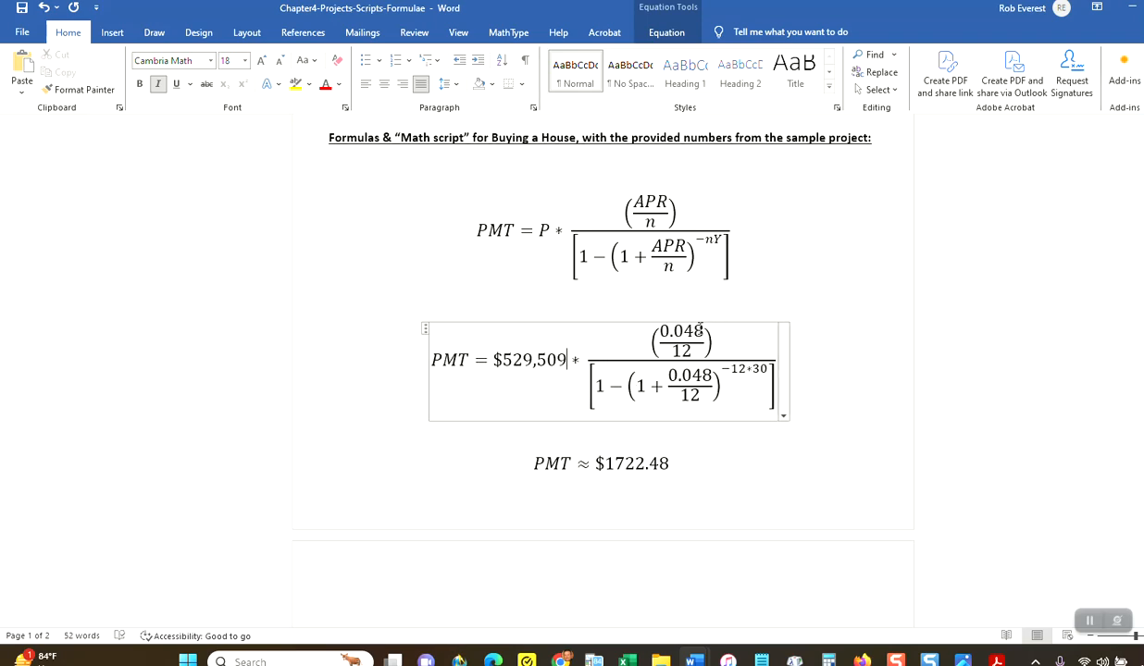
# - Set both interest rates in the house payment equation, above and below the main fraction bar, to 0.05875
pyautogui.moveTo(701, 331); pyautogui.dragTo(680, 344)
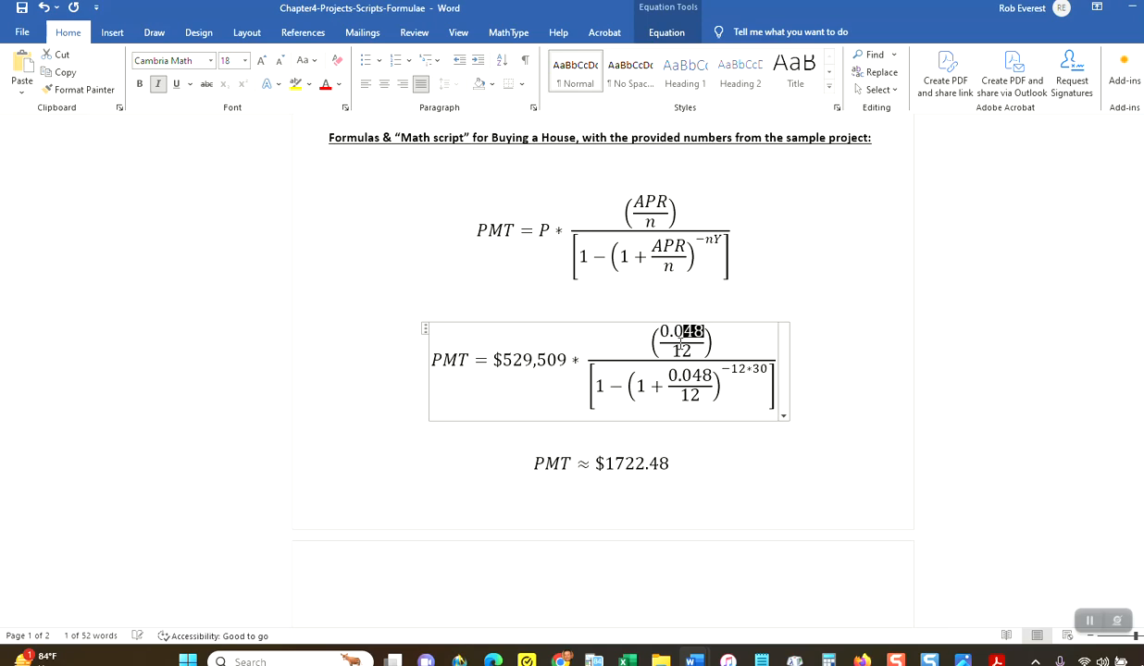
pyautogui.write('5875')
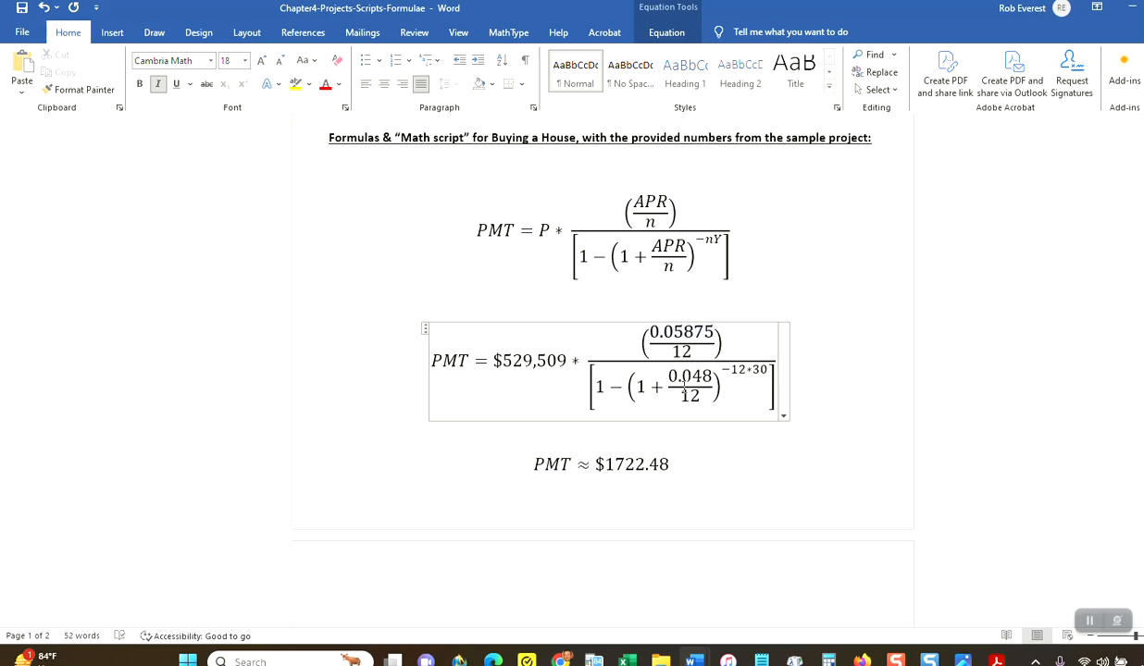
pyautogui.moveTo(712, 377); pyautogui.dragTo(681, 375)
pyautogui.write('5875')
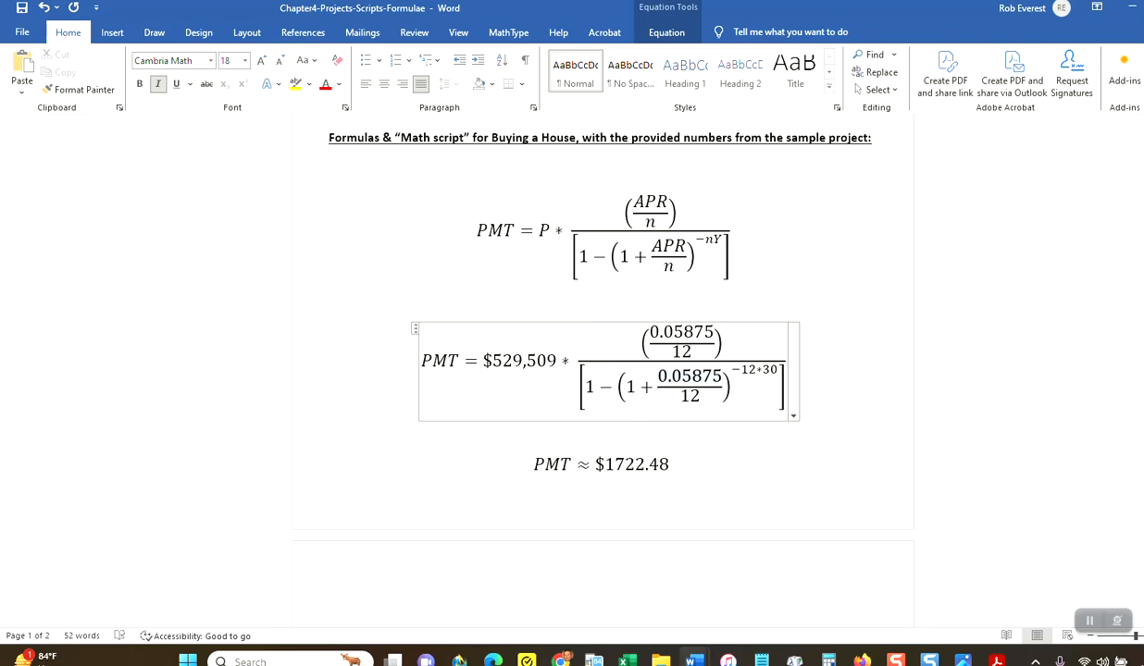
# - Switch to the TI-84 calculator, recall the earlier 529509(0.05875/12) house payment expression with exponent (-12*30), and evaluate it
pyautogui.click(593, 659)
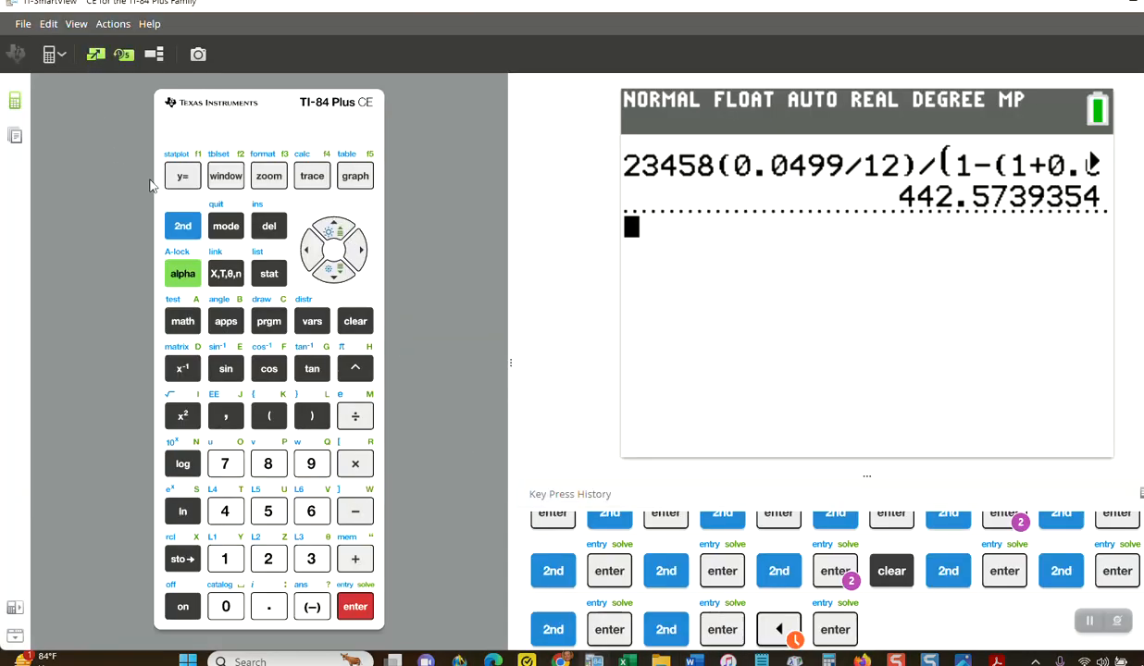
pyautogui.click(182, 226)
pyautogui.click(353, 602)
pyautogui.click(172, 224)
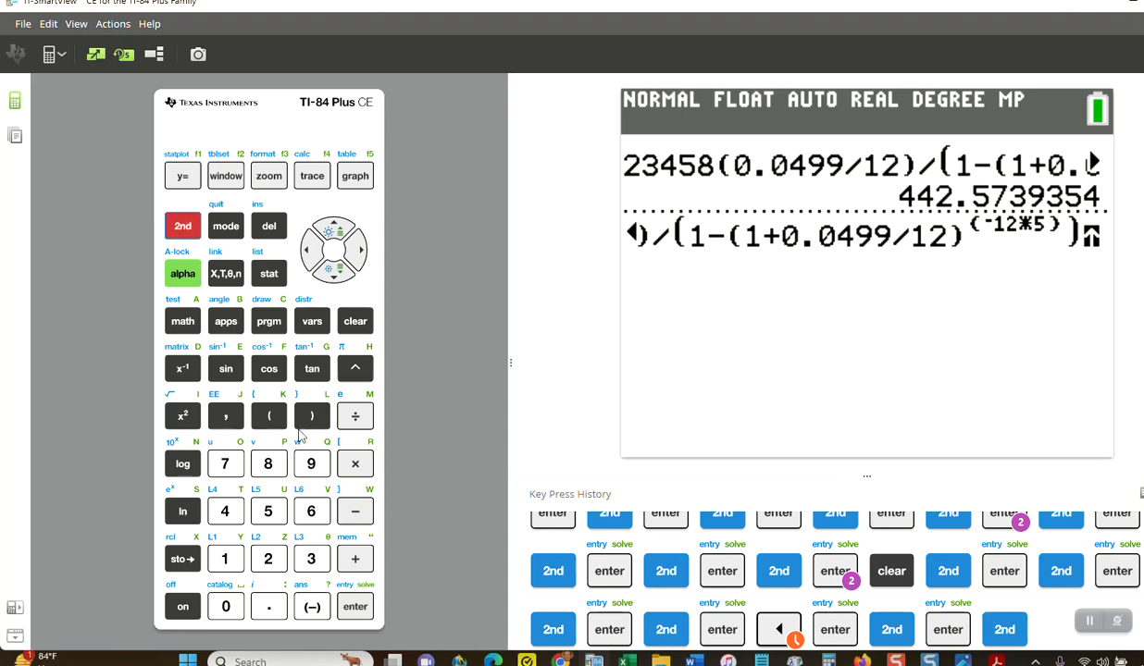
pyautogui.click(352, 606)
pyautogui.click(182, 226)
pyautogui.click(353, 604)
pyautogui.click(183, 226)
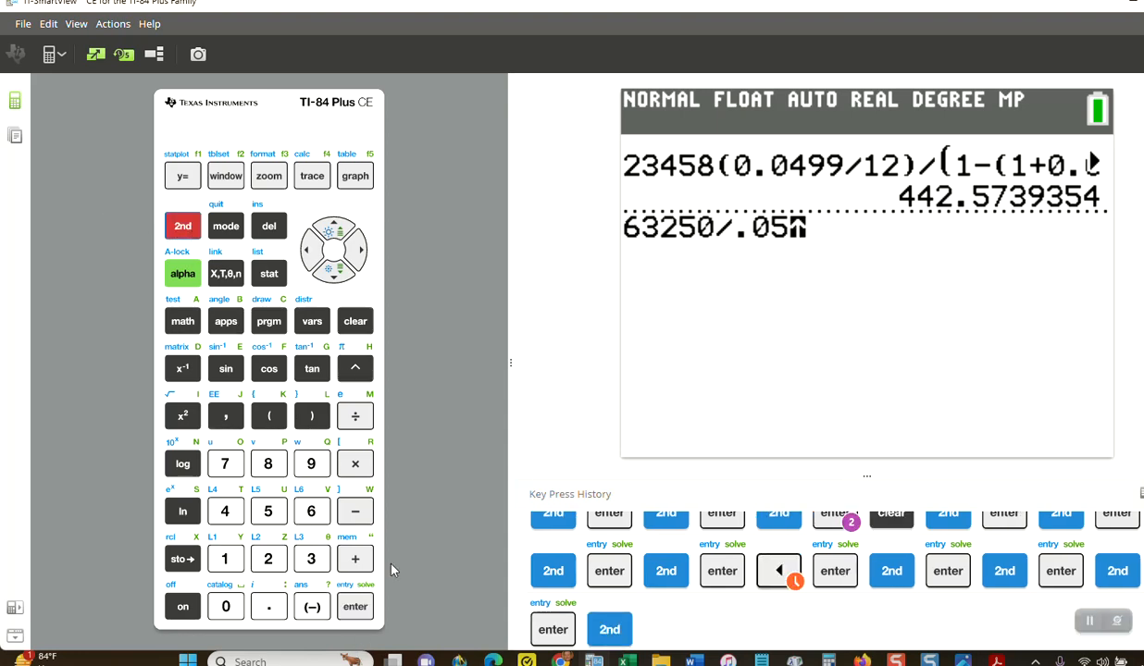
pyautogui.click(361, 607)
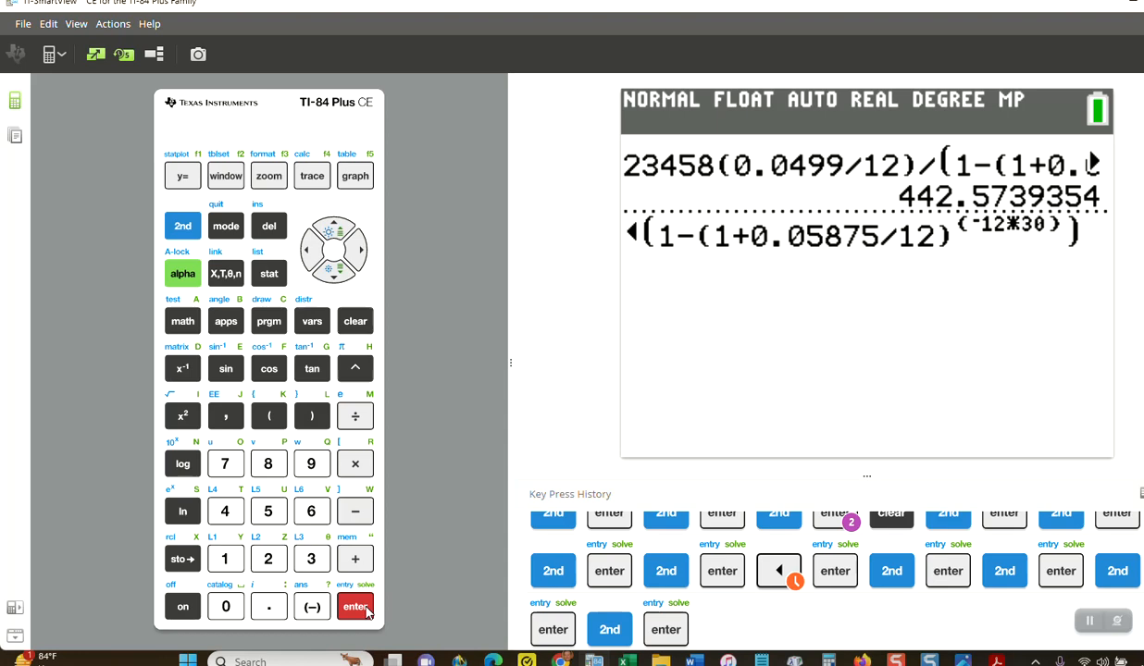
pyautogui.click(309, 252)
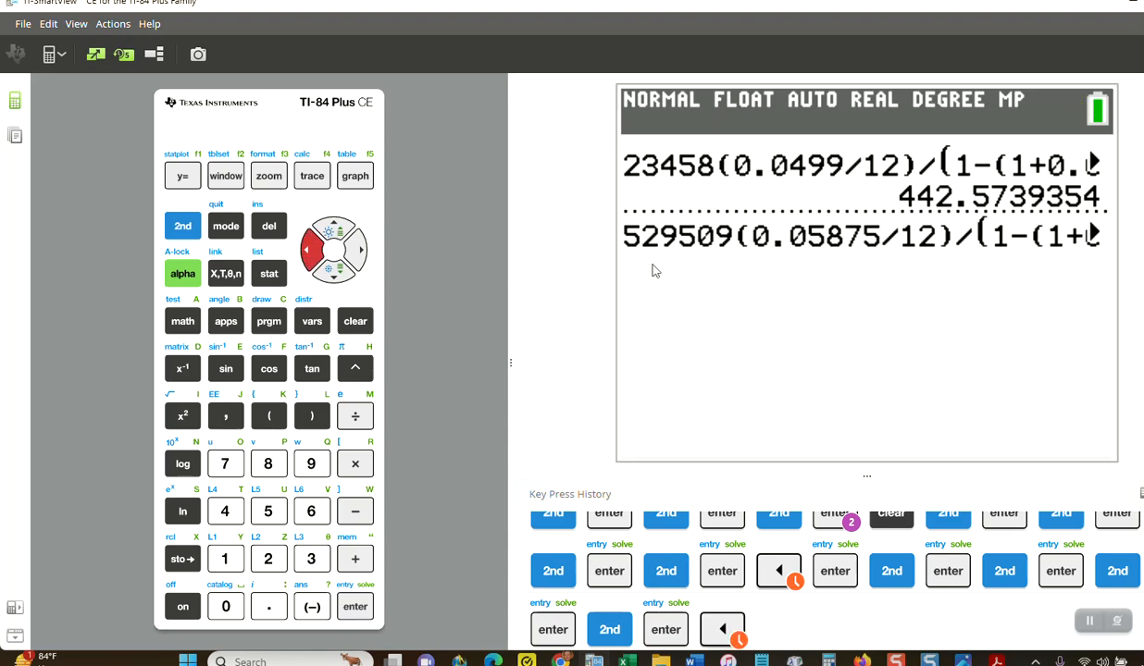
pyautogui.click(356, 607)
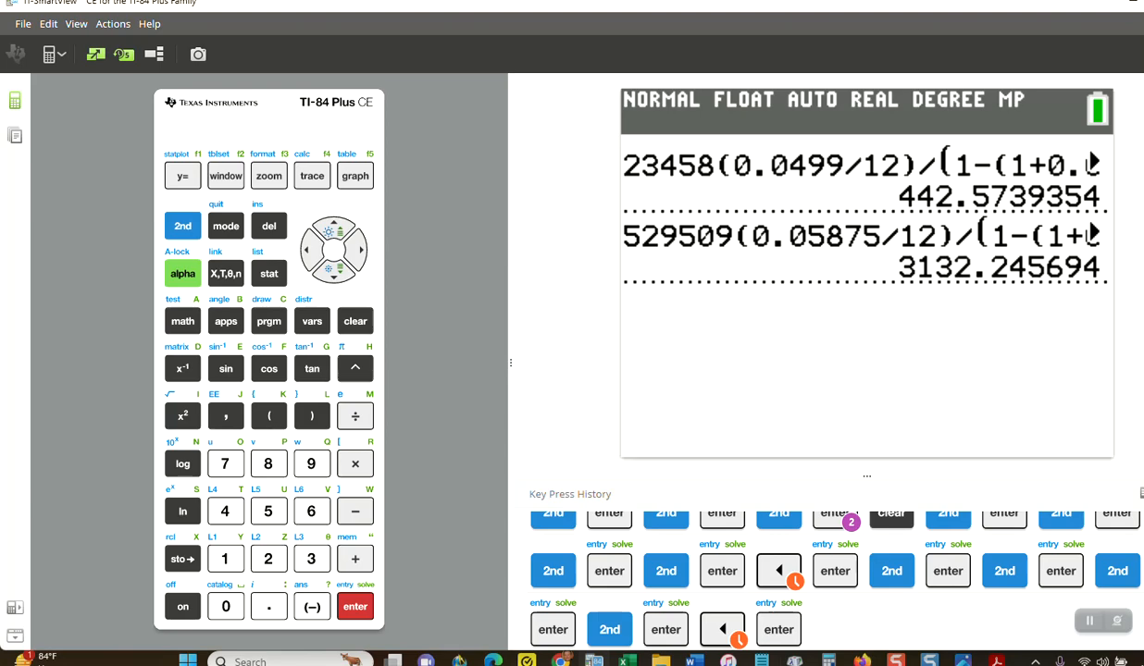
# - Return to the formulas document in Word and set the house payment result to $3132.25
pyautogui.moveTo(694, 658)
pyautogui.click(690, 618)
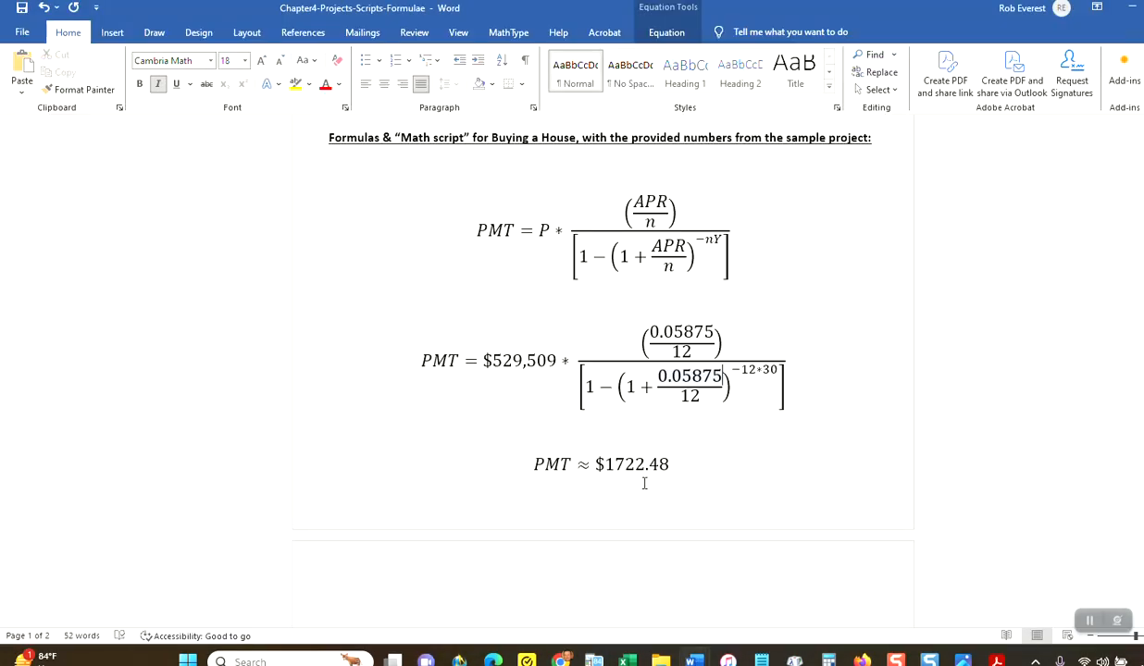
pyautogui.click(670, 466)
pyautogui.moveTo(670, 465); pyautogui.dragTo(608, 470)
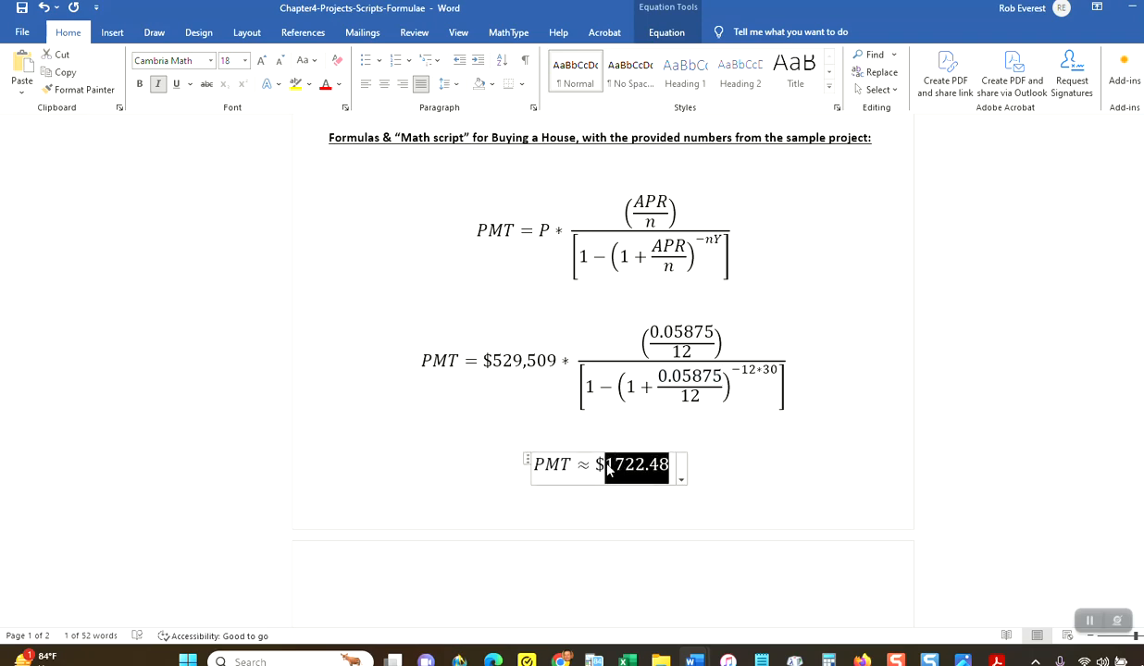
pyautogui.write('3132')
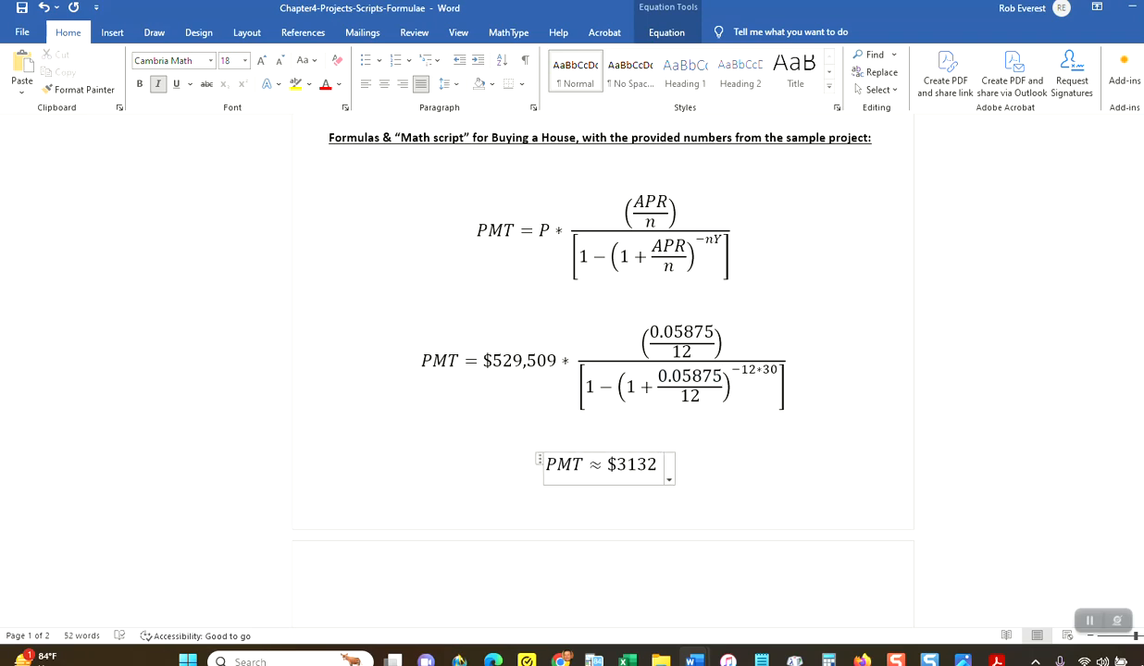
pyautogui.write('.25')
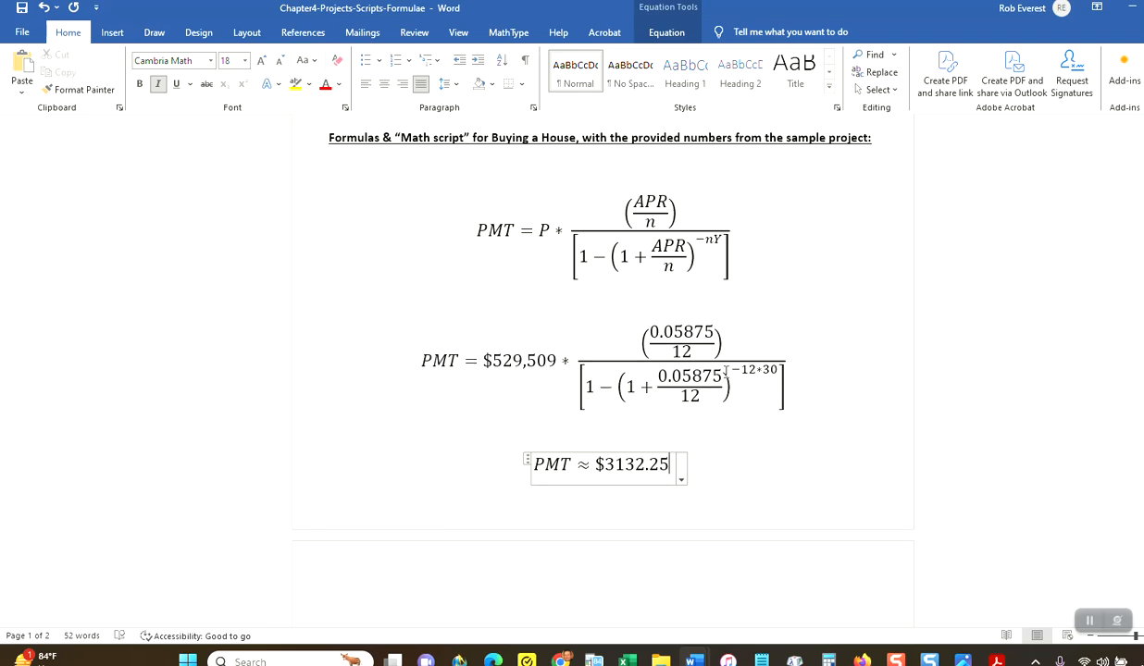
# - Starting from the Saving for Retirement section, switch to the TI-84 calculator, recall the earlier 63250/.05 entry and evaluate it
pyautogui.scroll(-3, 664, 429)
pyautogui.scroll(-7, 665, 428)
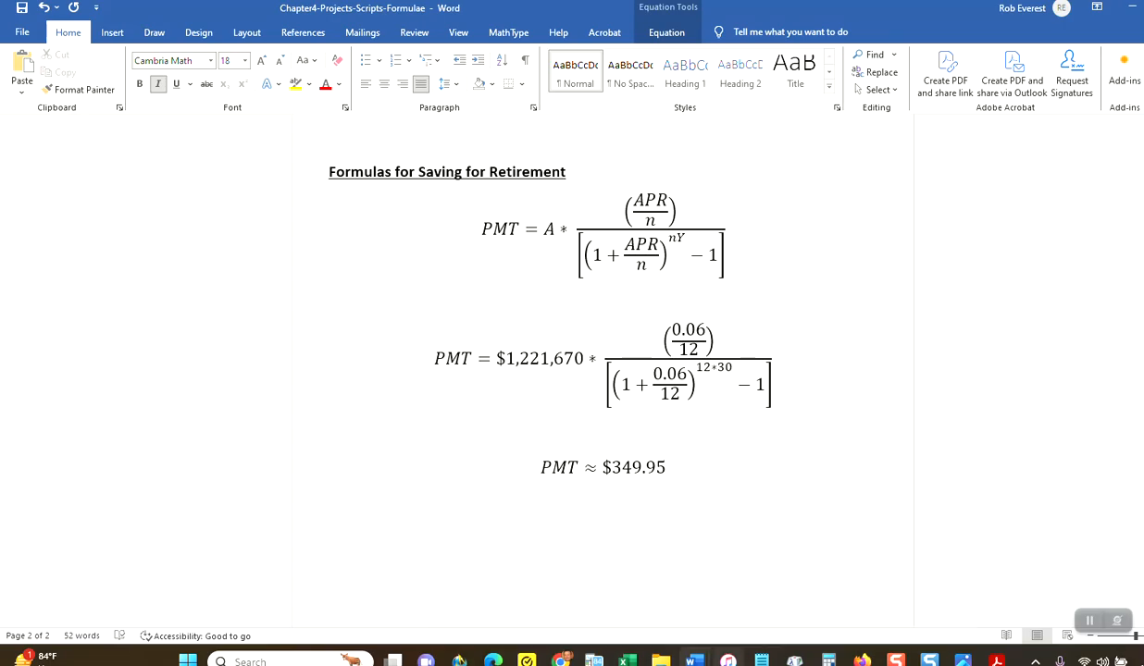
pyautogui.click(594, 661)
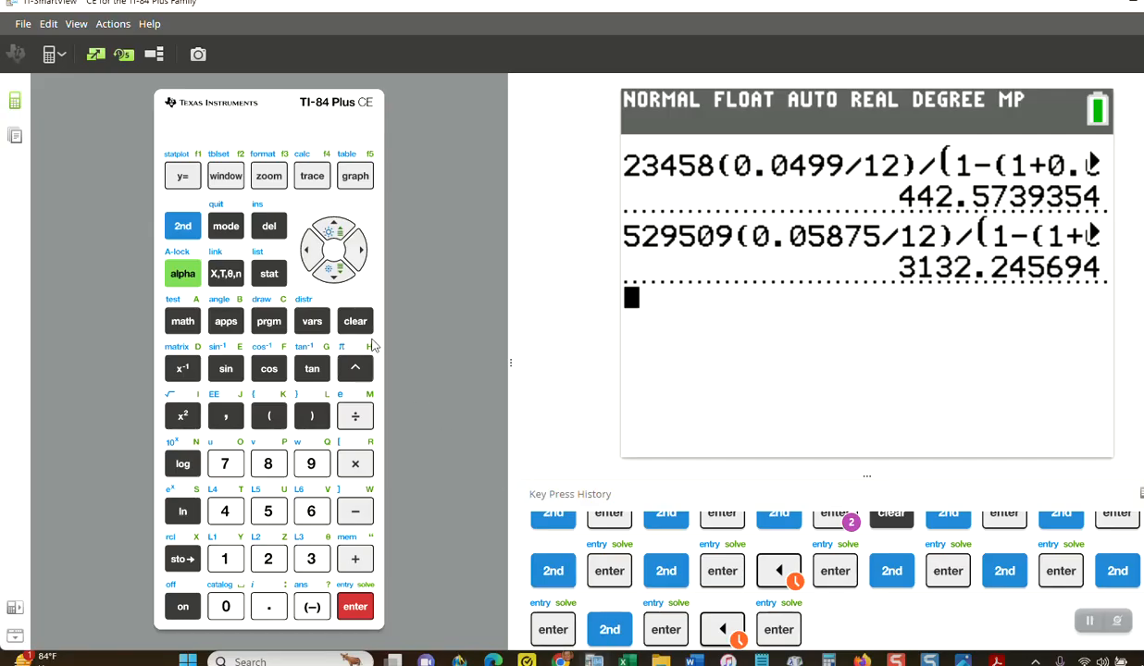
pyautogui.click(183, 225)
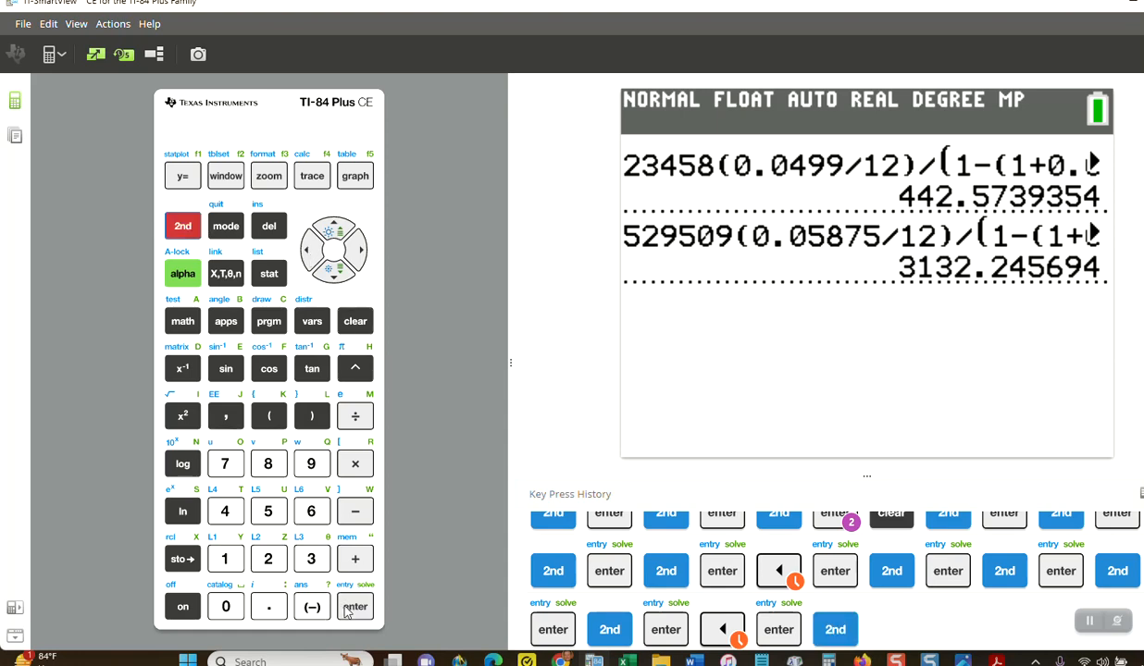
pyautogui.click(354, 606)
pyautogui.click(182, 226)
pyautogui.click(354, 606)
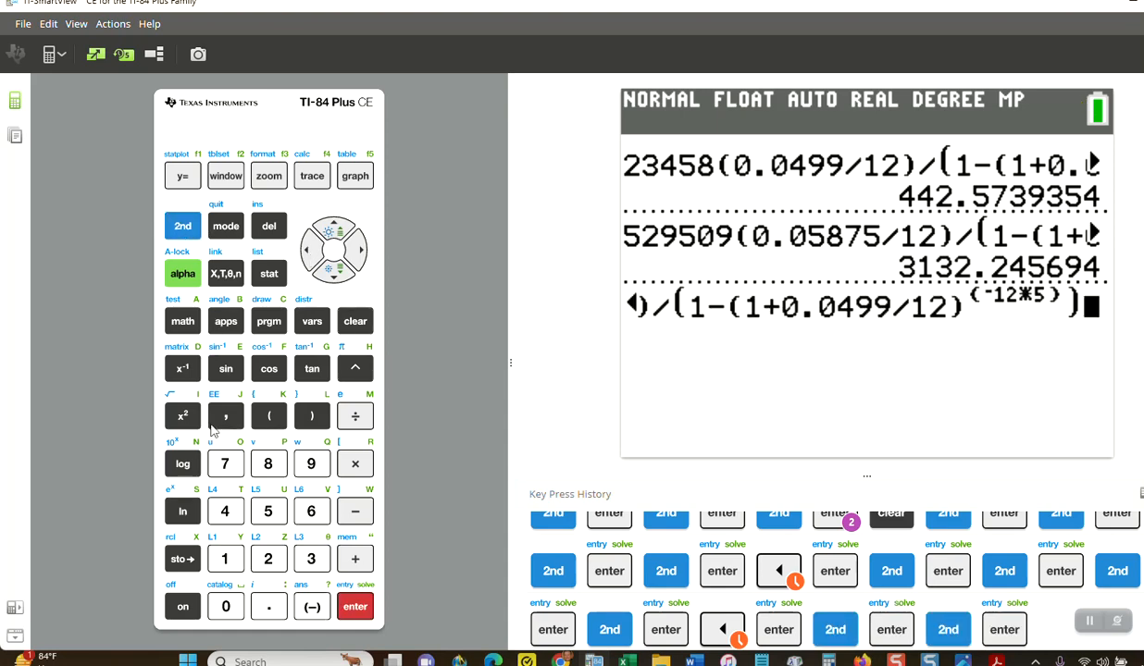
pyautogui.click(183, 228)
pyautogui.click(354, 606)
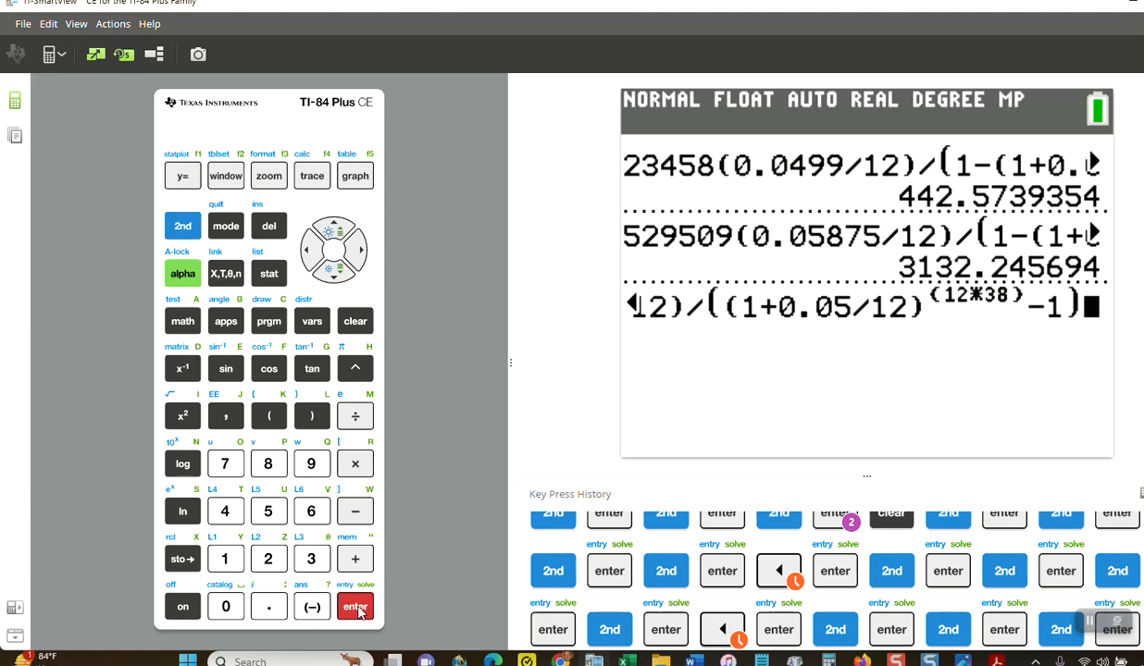
pyautogui.click(183, 225)
pyautogui.click(355, 606)
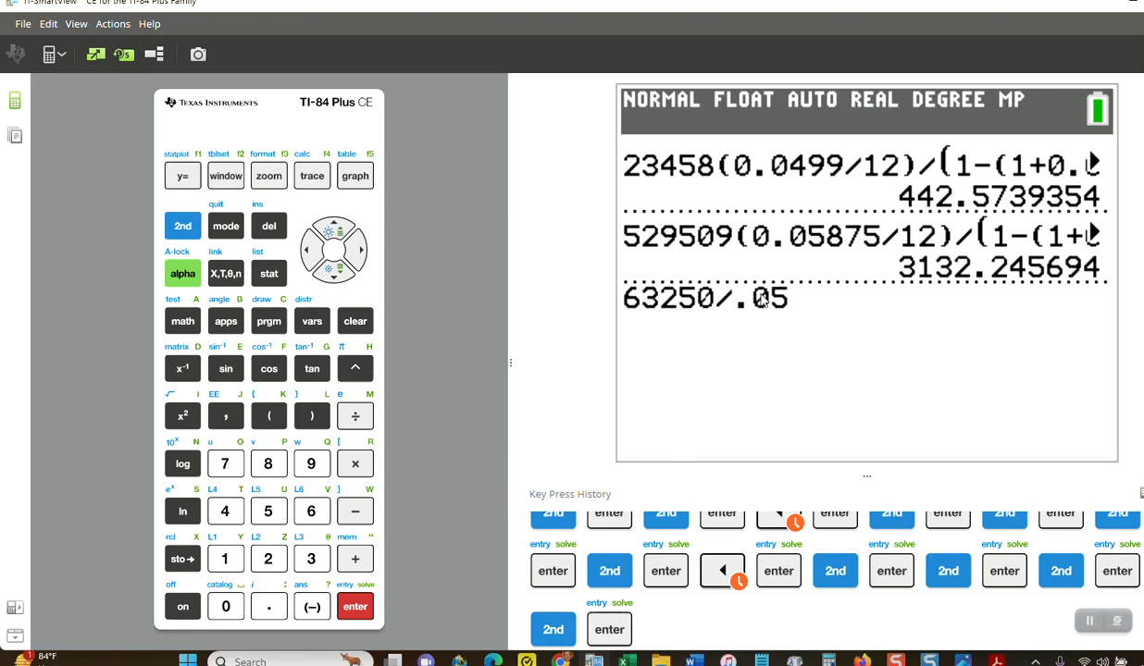
pyautogui.click(352, 609)
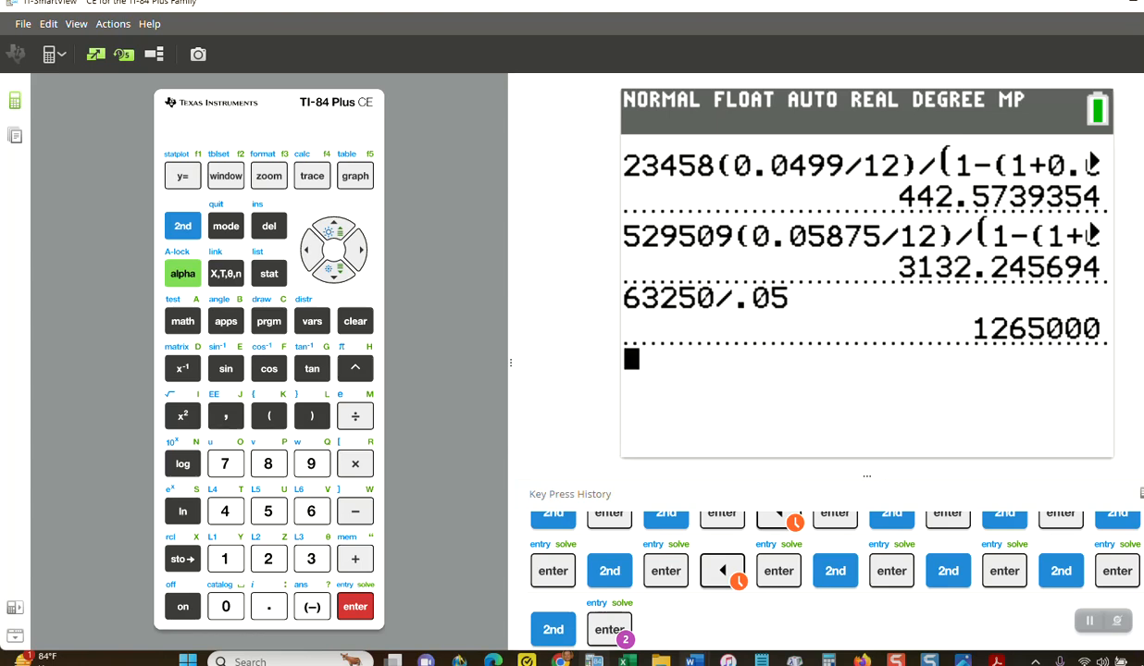
# - Return to the Chapter4-Projects-Scripts-Formulae document in Word and set the savings goal amount in the retirement equation to $1,265,000
pyautogui.moveTo(693, 661)
pyautogui.click(697, 611)
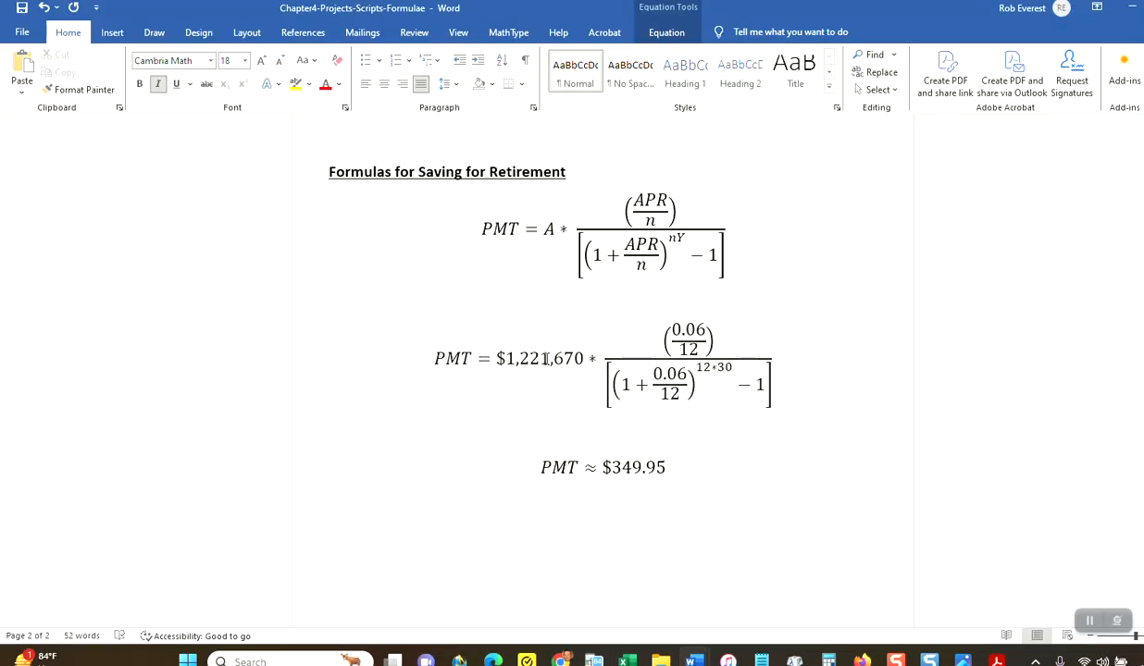
pyautogui.moveTo(581, 359); pyautogui.dragTo(530, 365)
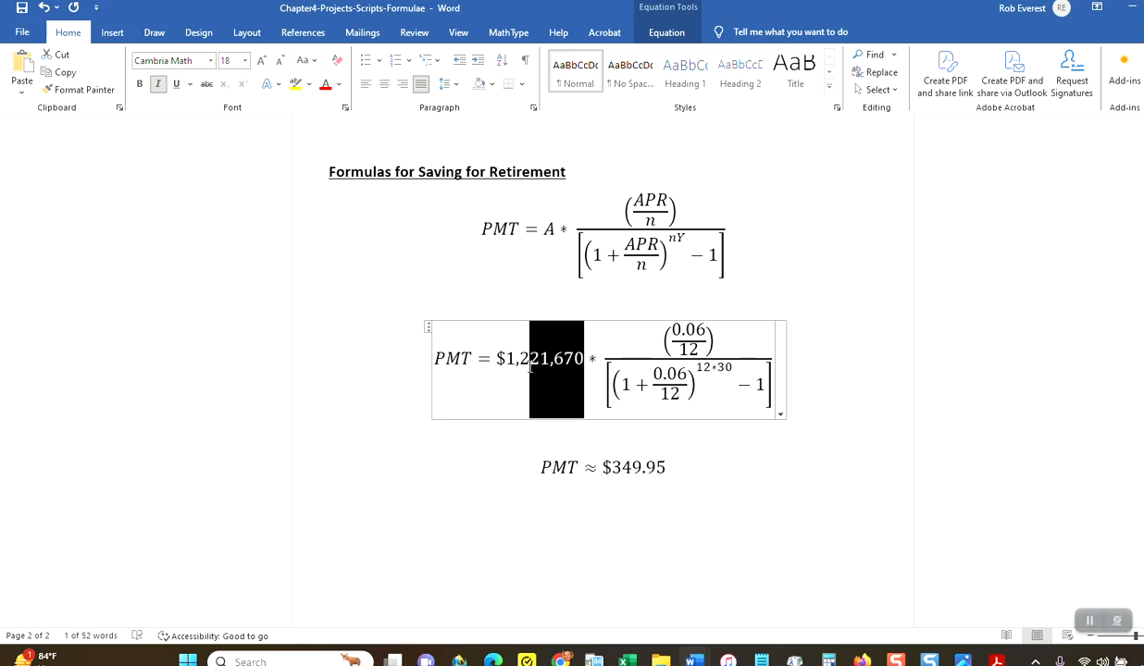
pyautogui.write('65,000')
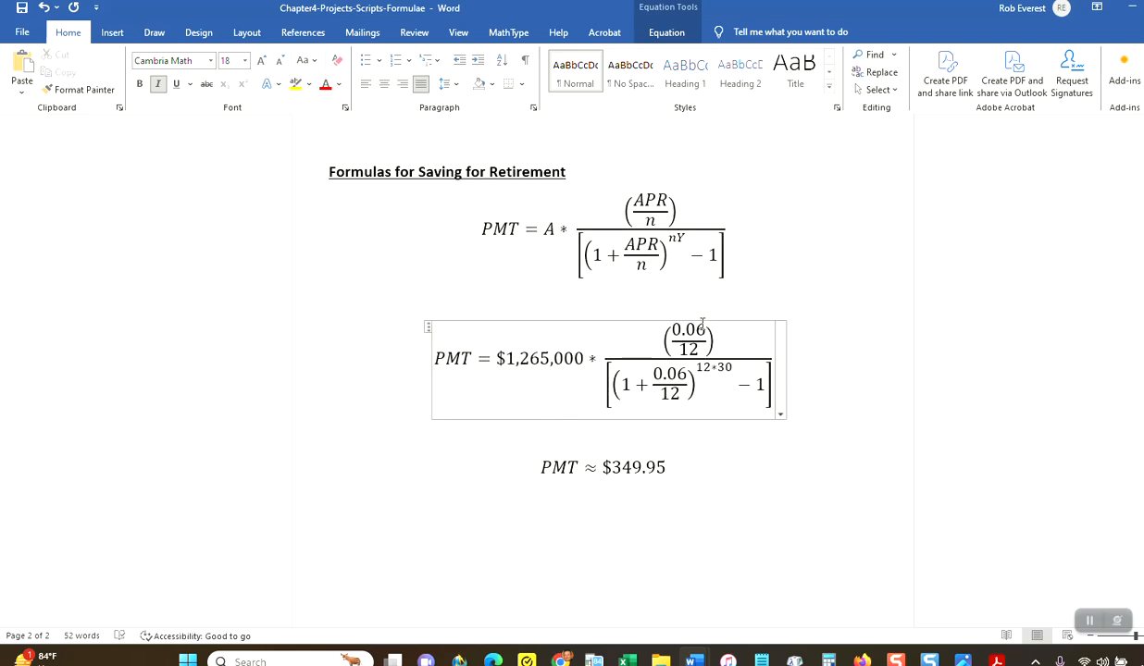
# - Set both interest rates in the retirement equation to 0.05 and the exponent to 12*38
pyautogui.moveTo(704, 326); pyautogui.dragTo(680, 324)
pyautogui.click(707, 330)
pyautogui.press('BackSpace')
pyautogui.write('5')
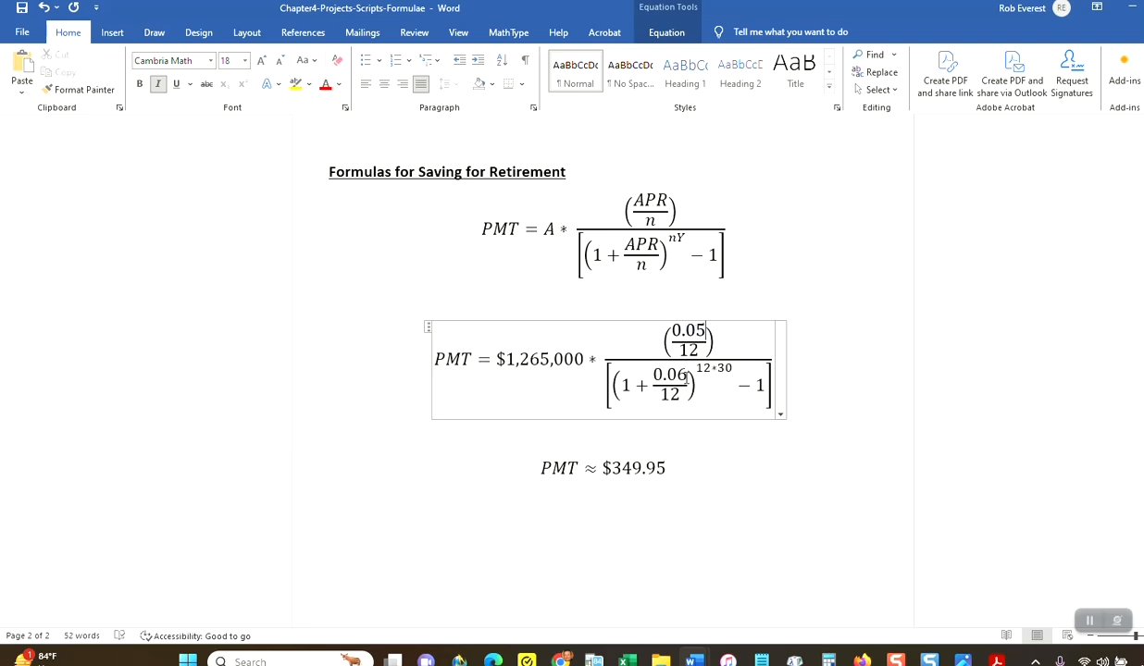
pyautogui.click(685, 371)
pyautogui.press('BackSpace')
pyautogui.write('5')
pyautogui.moveTo(730, 368); pyautogui.dragTo(723, 372)
pyautogui.write('8')
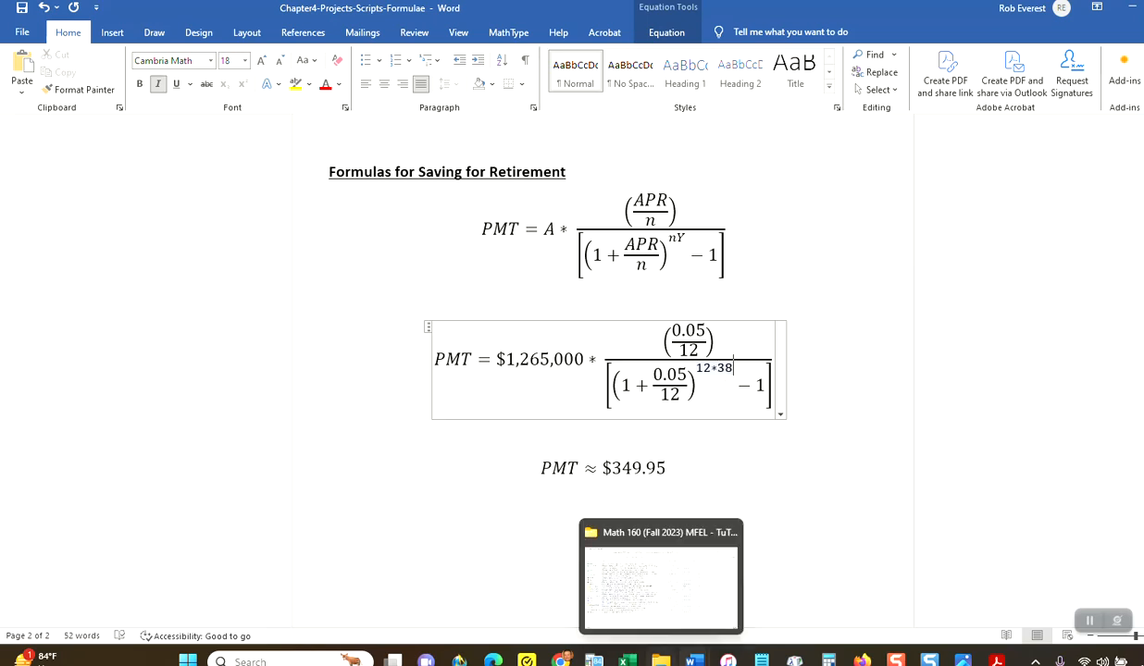
# - Switch to the TI-84 calculator and recall the earlier retirement payment expression containing (1+0.05/12) with exponent (12*38)
pyautogui.click(594, 661)
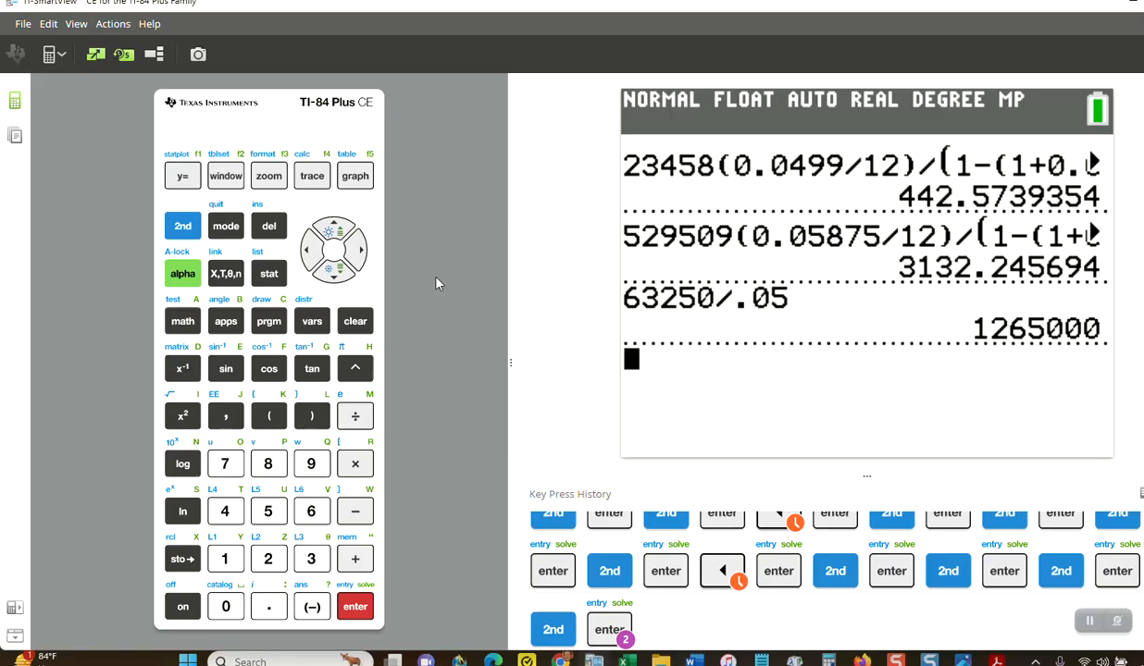
pyautogui.click(178, 225)
pyautogui.click(366, 609)
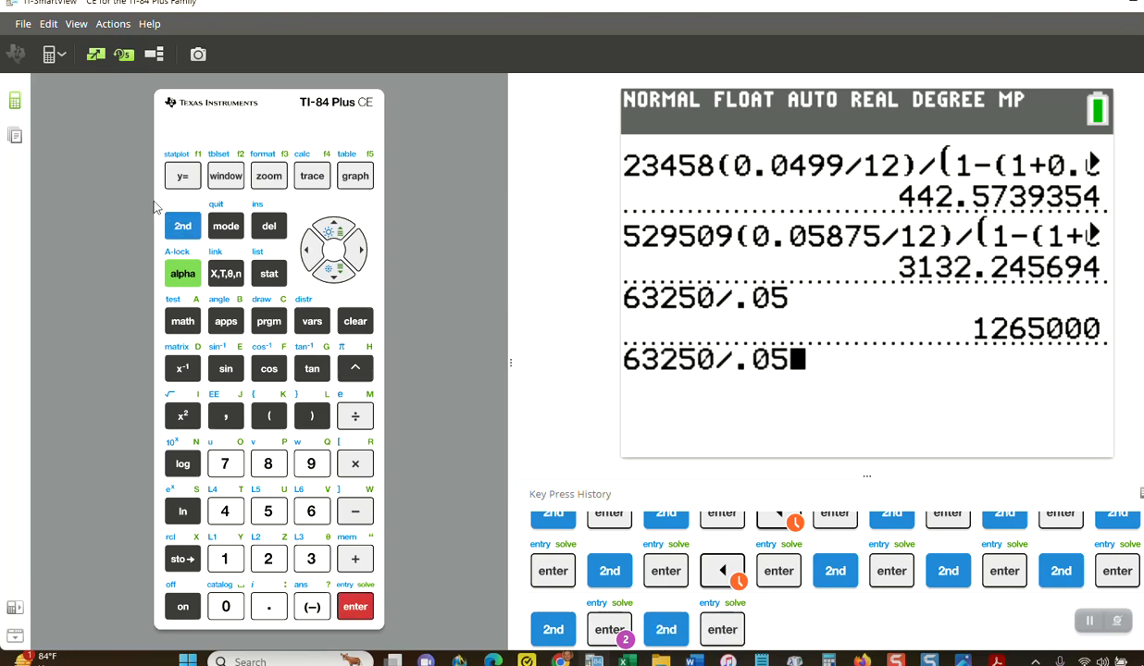
pyautogui.click(176, 226)
pyautogui.click(348, 609)
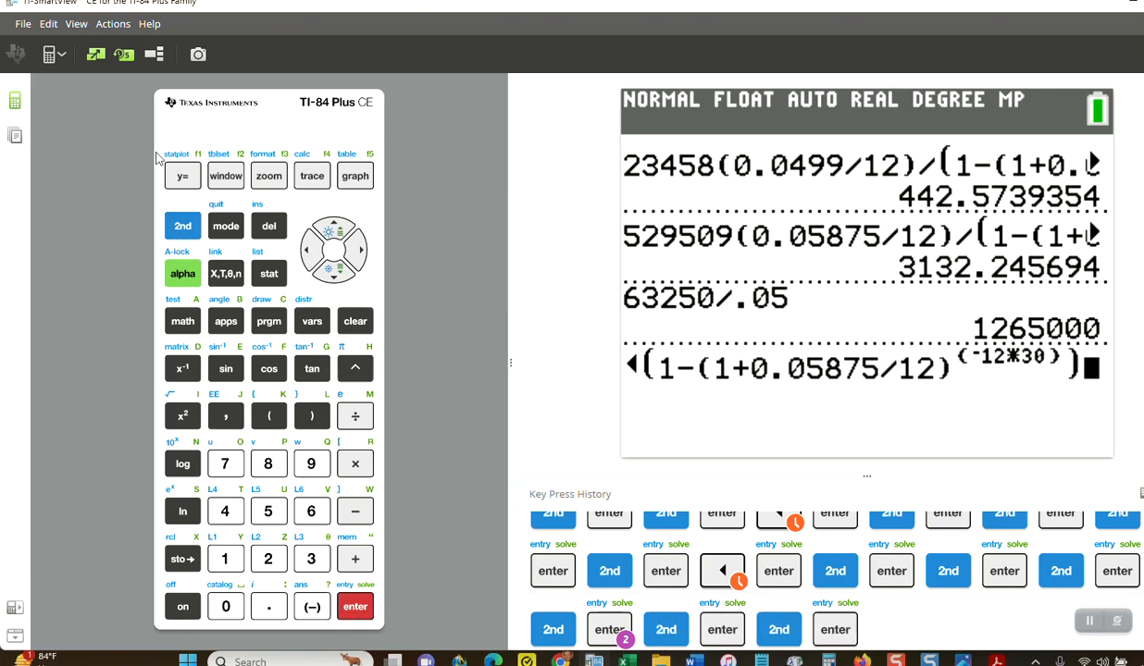
pyautogui.click(182, 223)
pyautogui.click(355, 604)
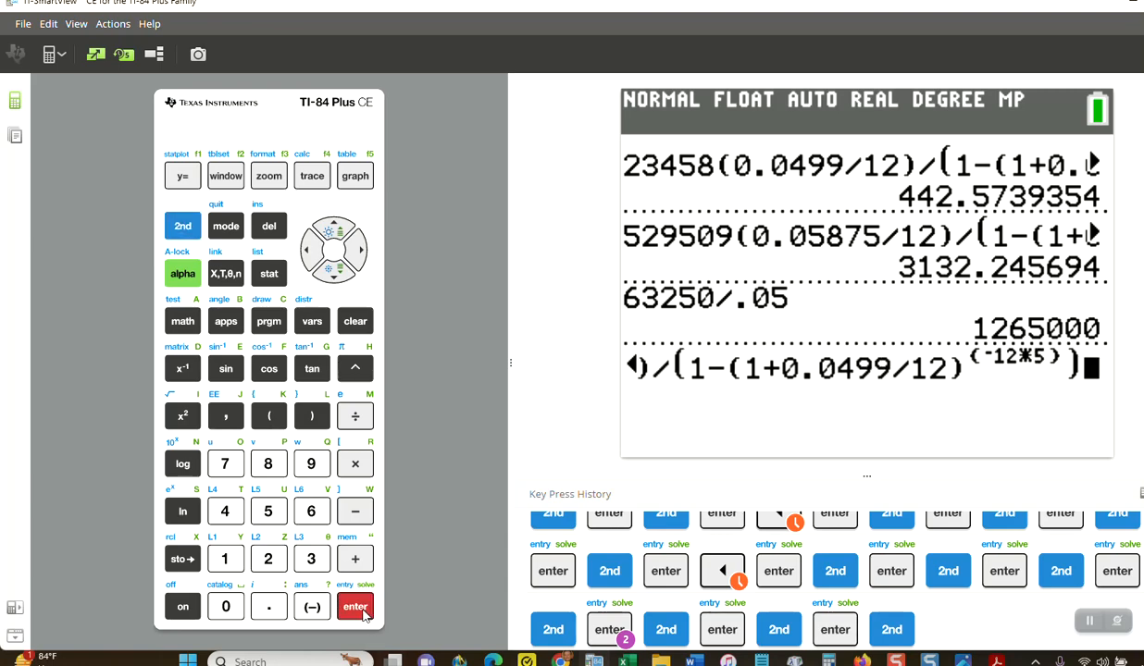
pyautogui.click(180, 222)
pyautogui.click(352, 607)
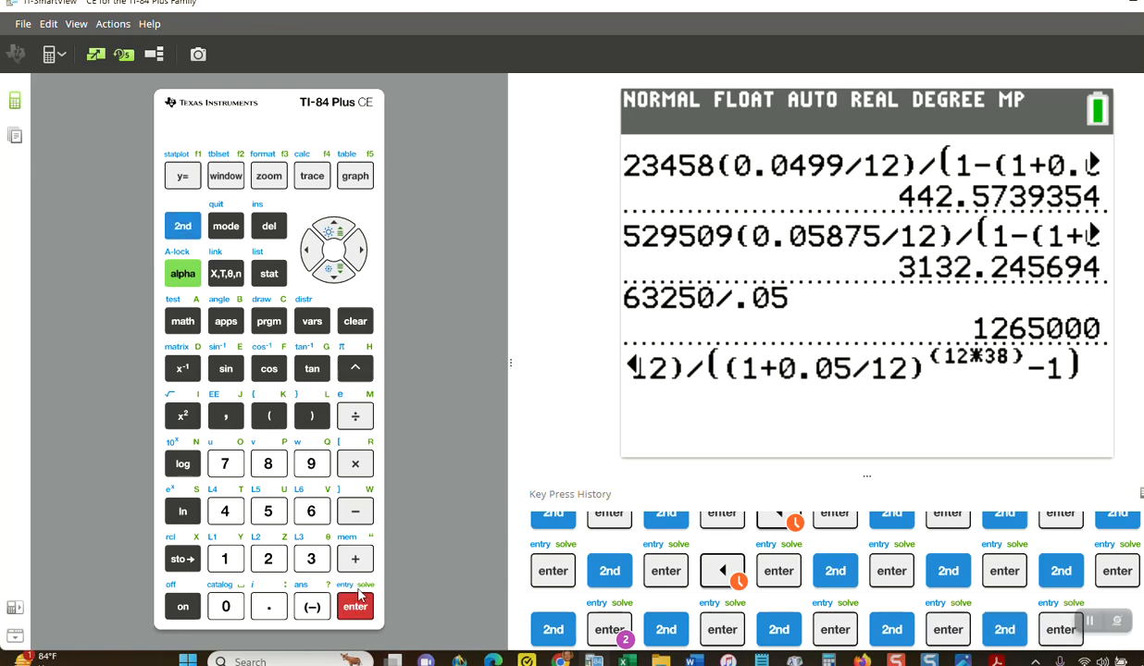
# - Check the recalled retirement expression back to its beginning, 1265000(0.05/12), and evaluate it
pyautogui.click(311, 250)
pyautogui.click(312, 250)
pyautogui.click(313, 250)
pyautogui.click(313, 250)
pyautogui.click(313, 250)
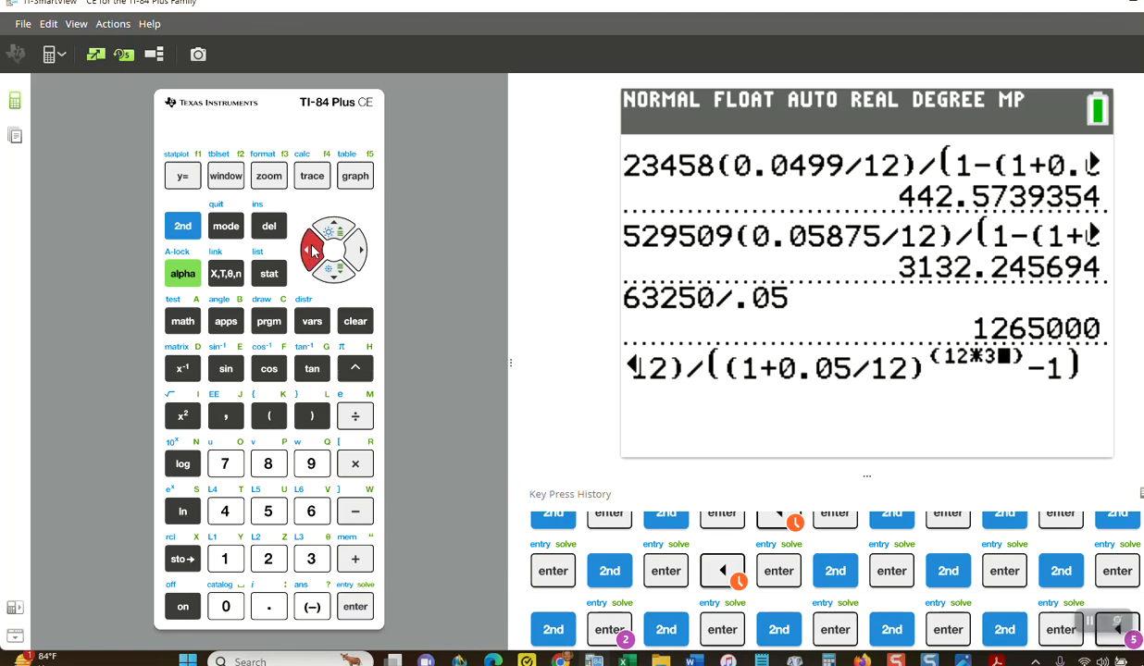
pyautogui.click(313, 250)
pyautogui.click(313, 250)
pyautogui.click(312, 250)
pyautogui.click(313, 250)
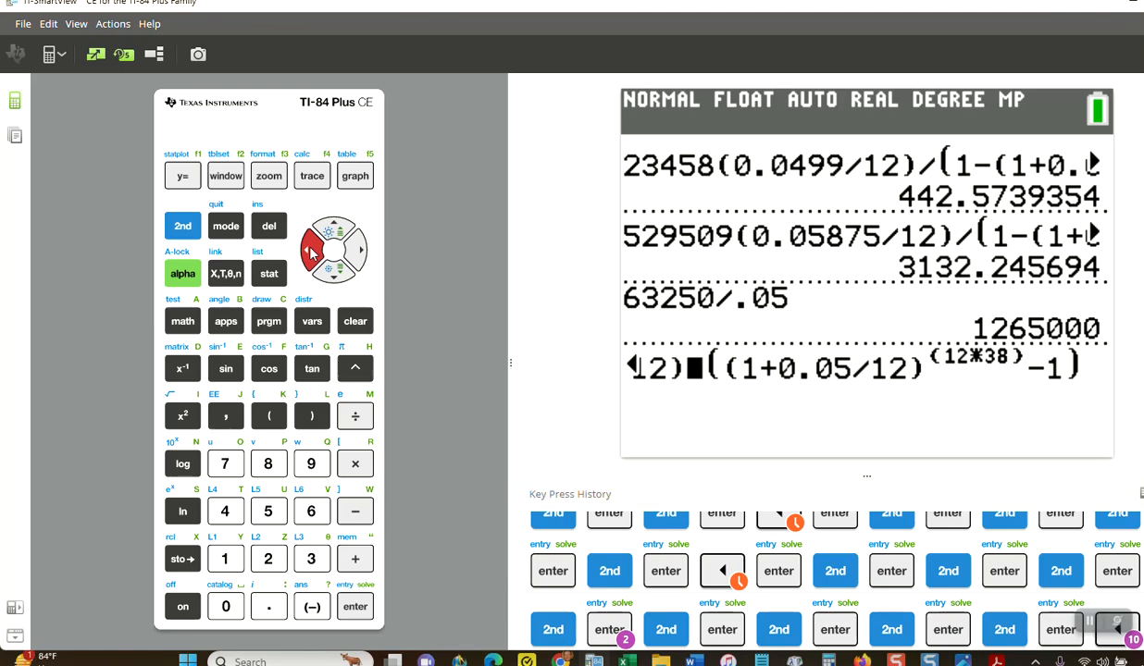
pyautogui.click(312, 250)
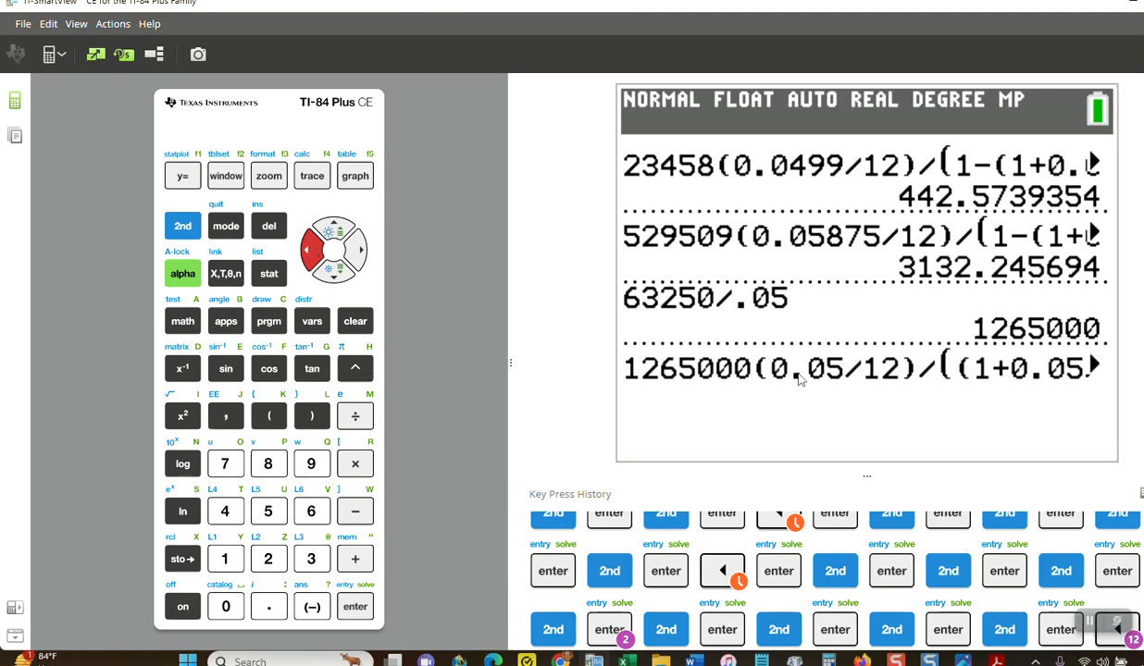
pyautogui.click(352, 606)
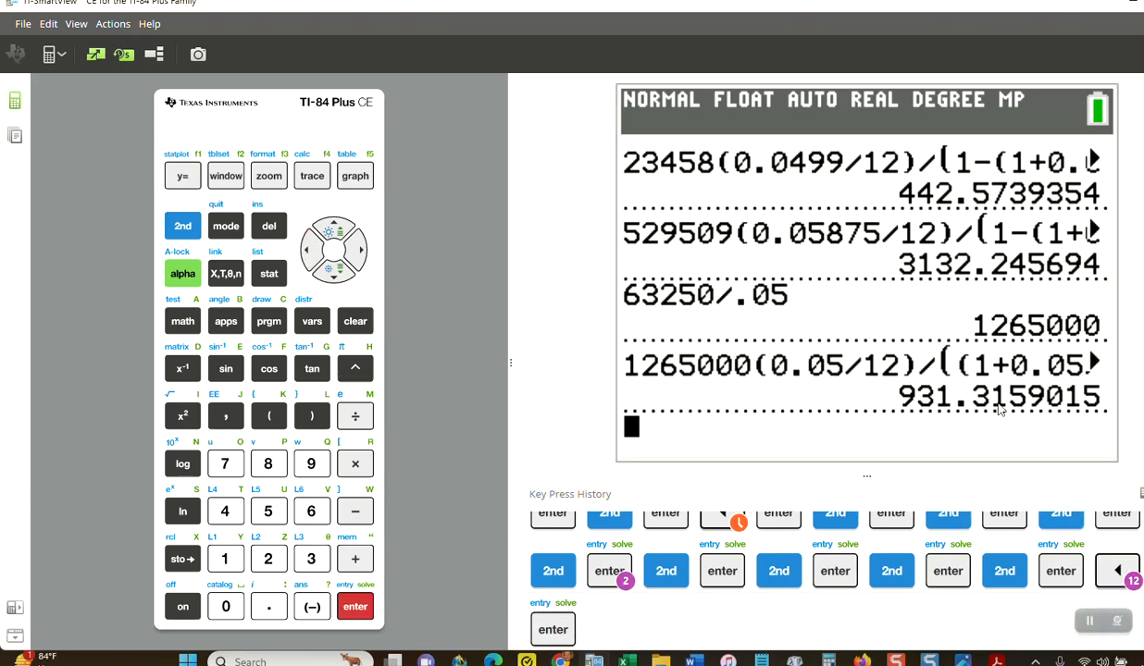
# - Return to the formulas document in Word, rechecking the calculator's answer, and set the retirement payment result to $931.32
pyautogui.moveTo(694, 660)
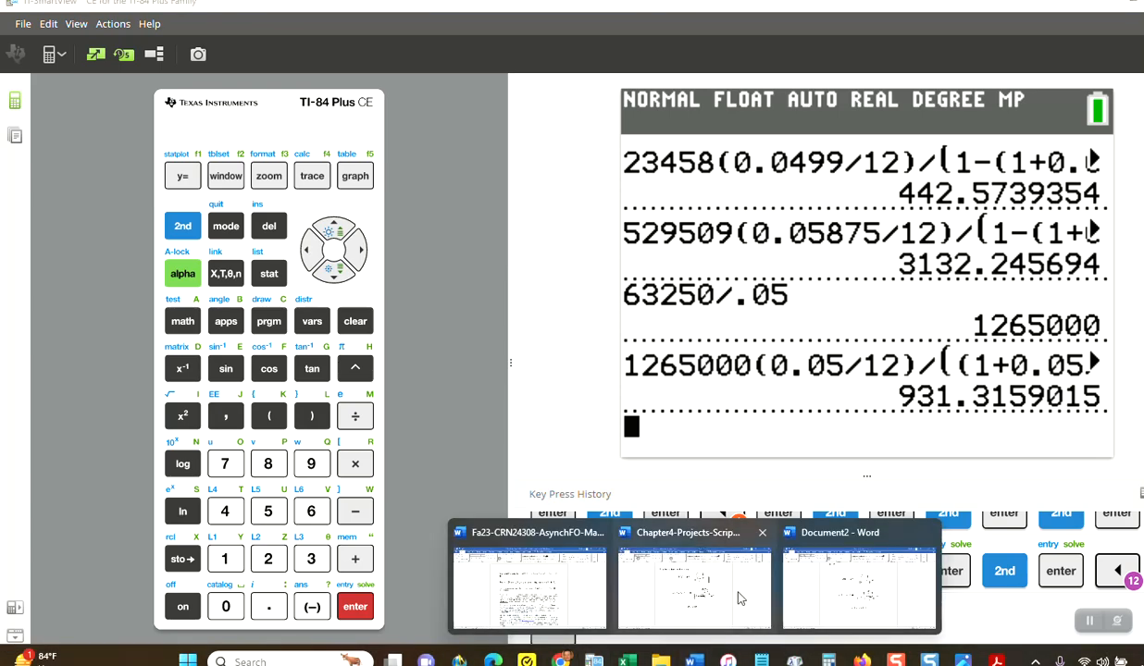
pyautogui.click(715, 576)
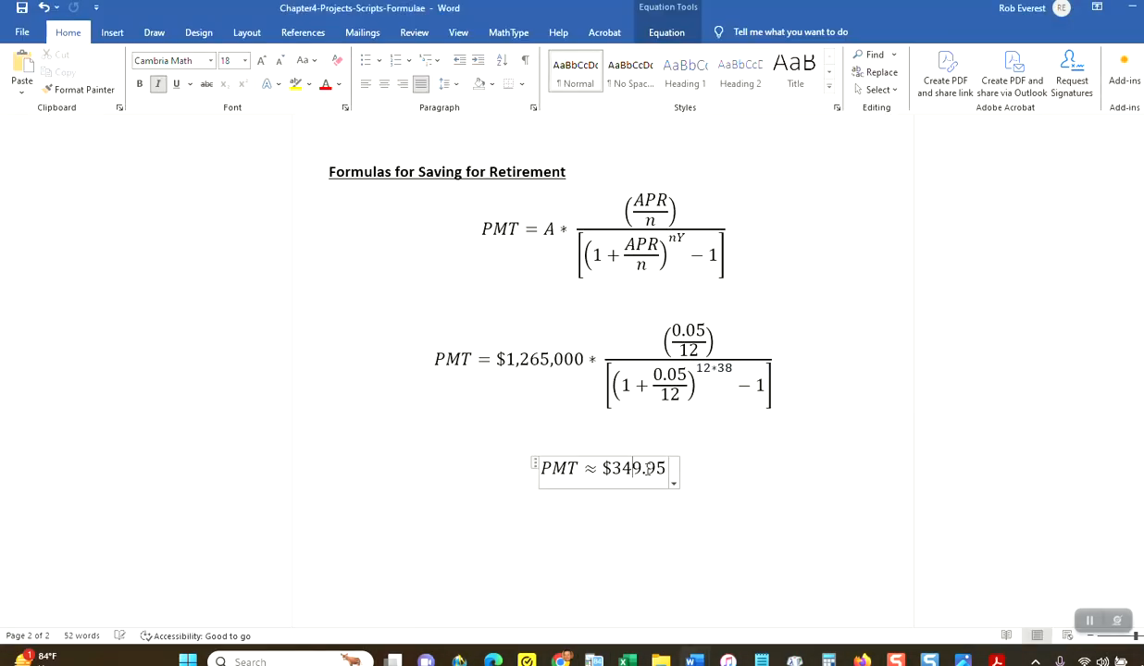
pyautogui.moveTo(666, 466); pyautogui.dragTo(606, 466)
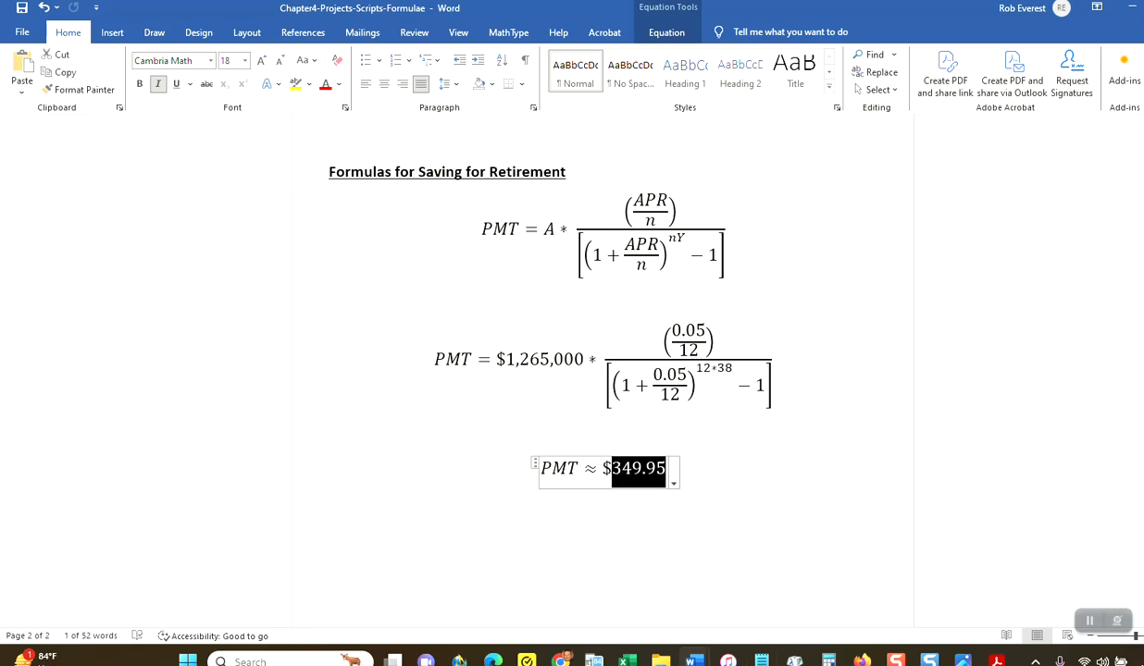
pyautogui.click(594, 661)
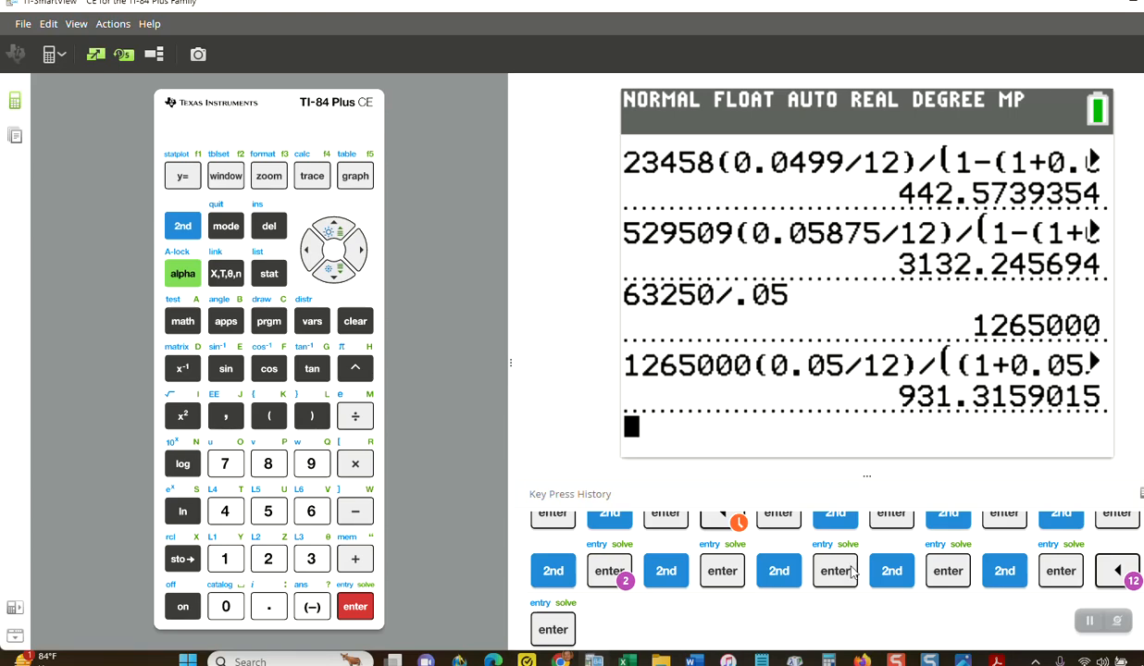
pyautogui.click(694, 660)
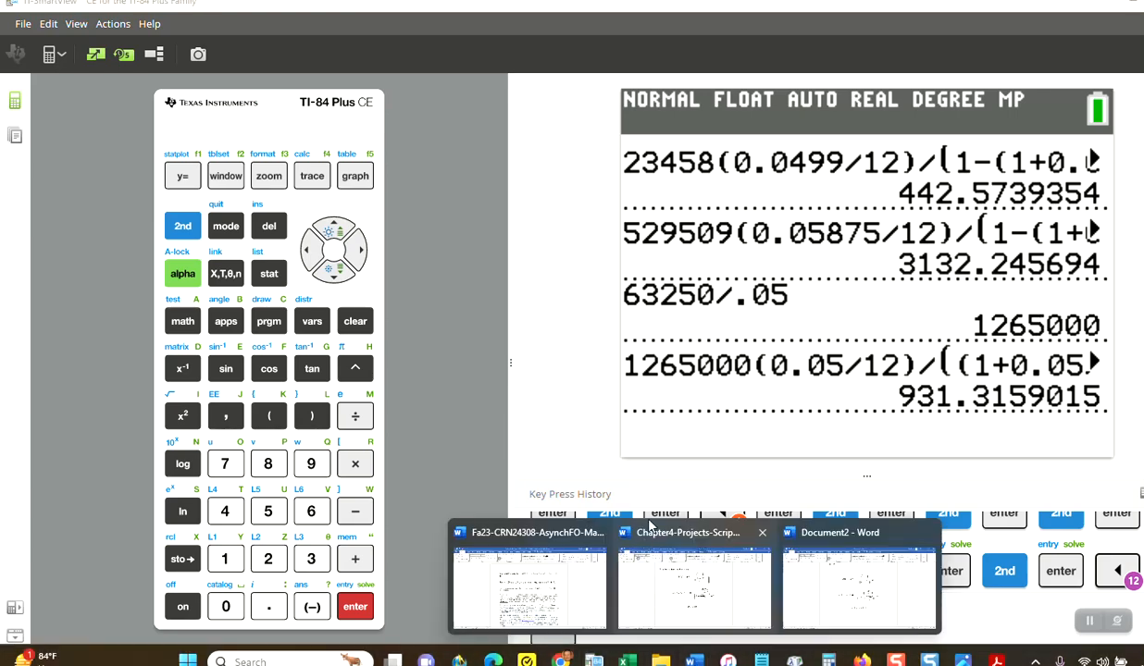
pyautogui.click(685, 538)
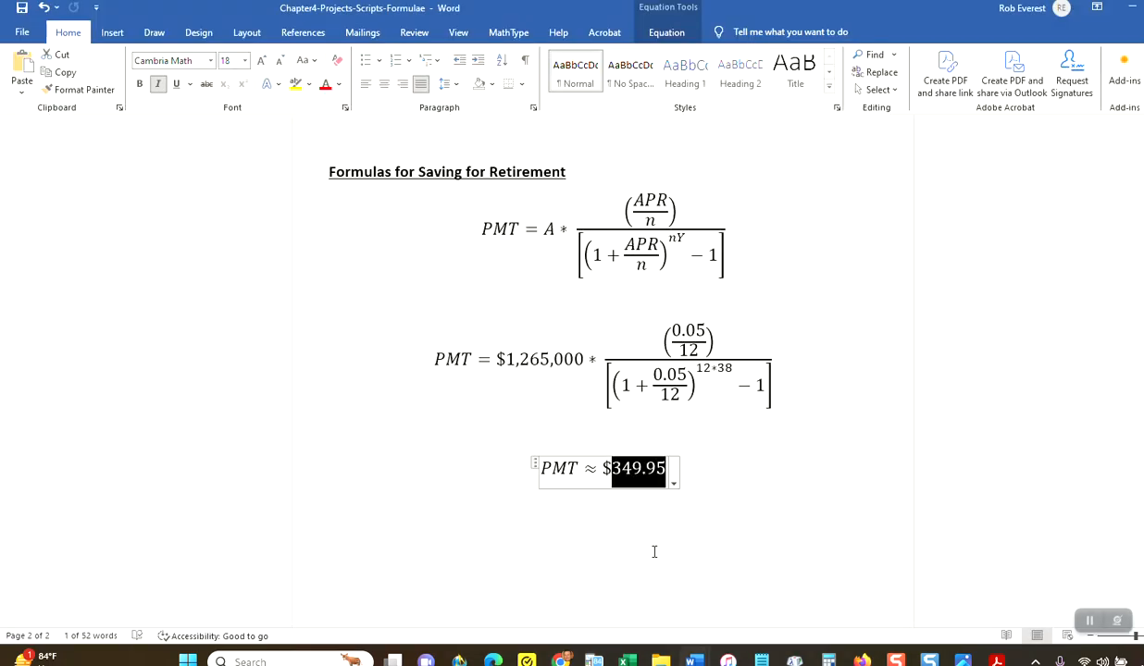
pyautogui.press('BackSpace')
pyautogui.write('931.32')
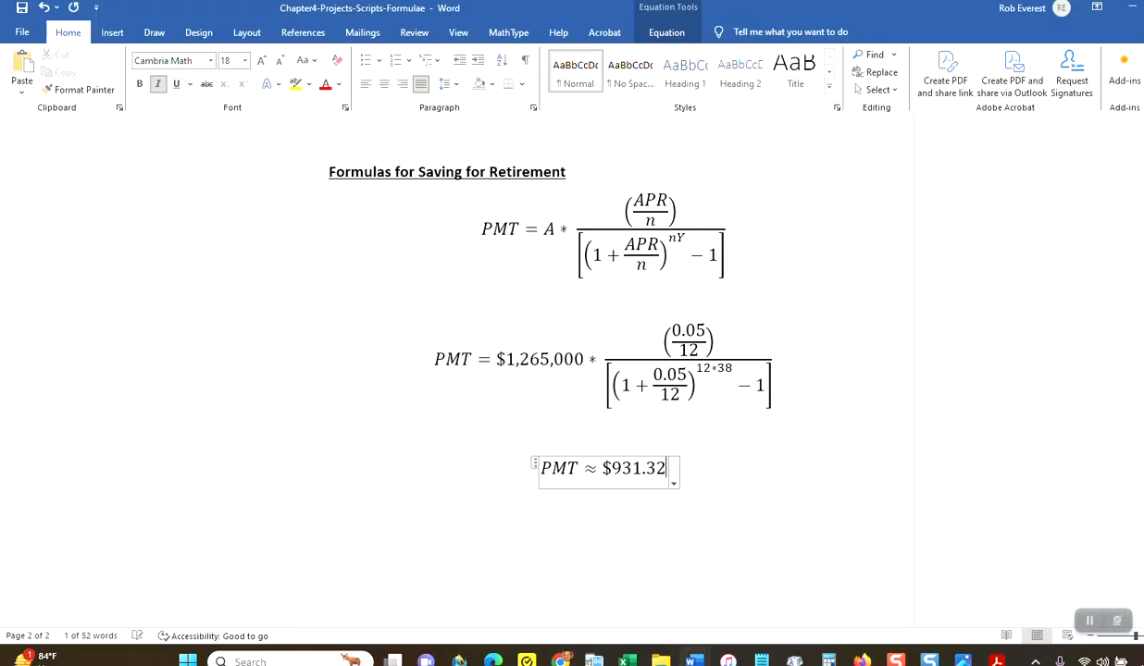
pyautogui.click(541, 528)
pyautogui.scroll(10, 539, 527)
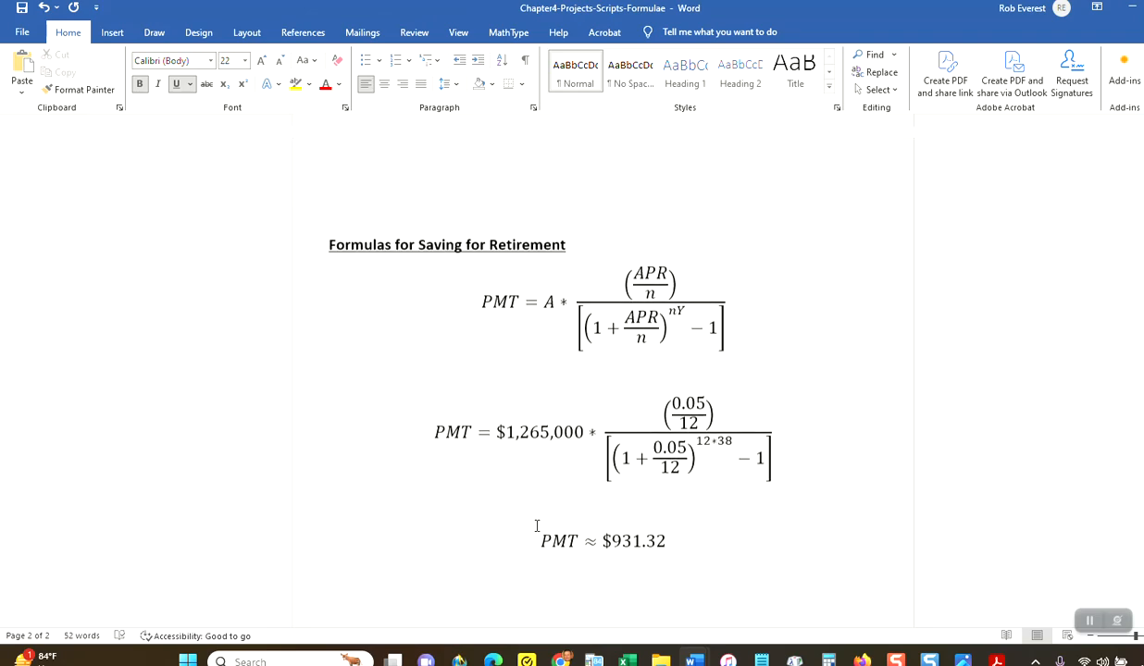
pyautogui.moveTo(430, 334); pyautogui.dragTo(820, 386)
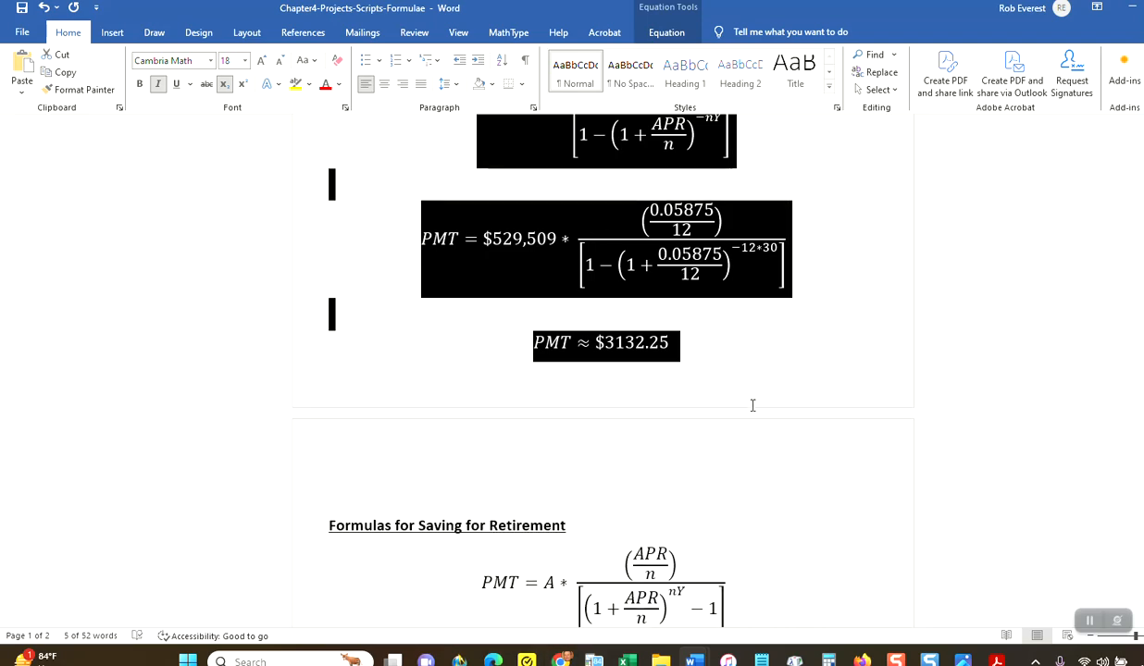
pyautogui.scroll(5, 740, 398)
# - Switch to the CarAndHouseLoanTables-AND-SavingForRetirement-v5 workbook in Excel and change the car price in the B3 title to $23,458
pyautogui.moveTo(628, 660)
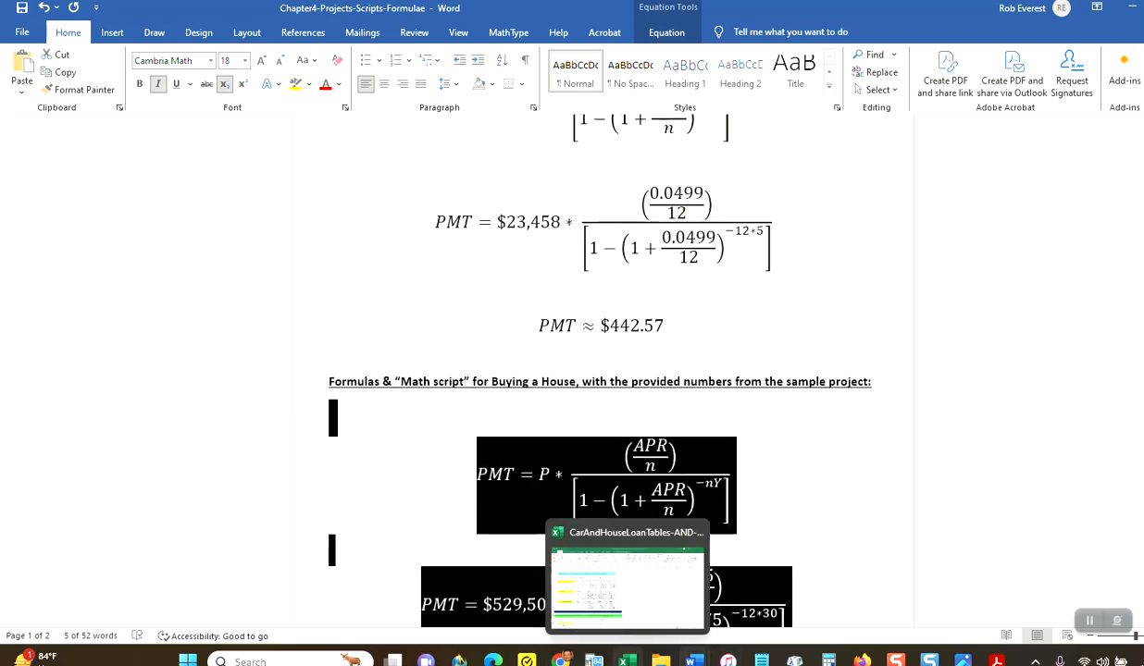
pyautogui.click(628, 659)
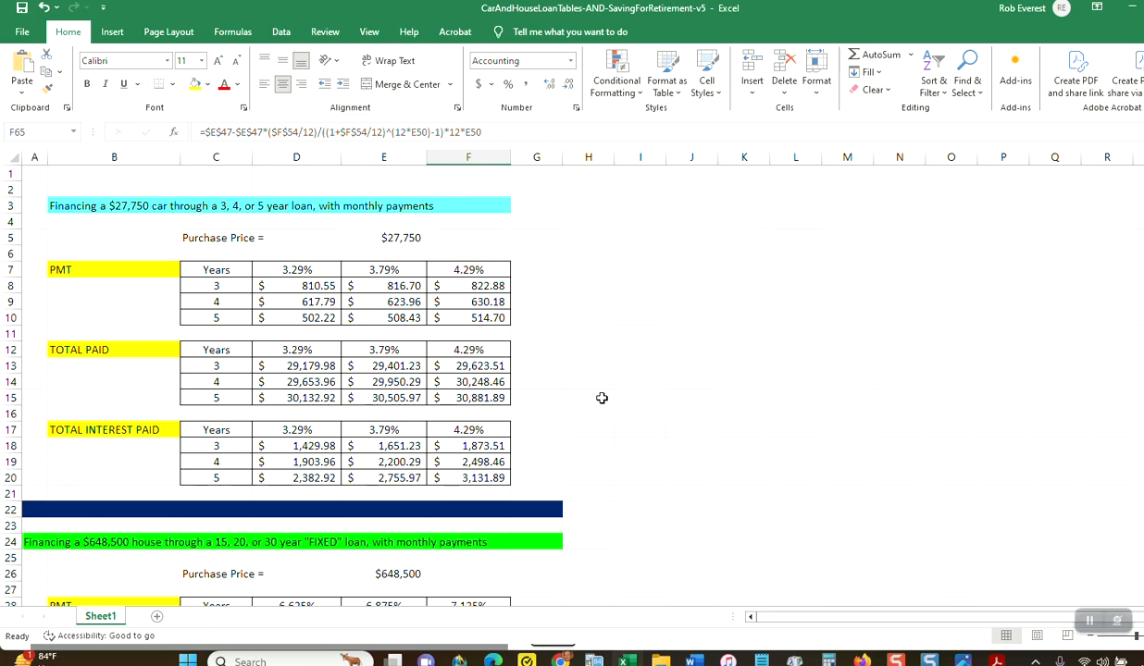
pyautogui.click(101, 204)
pyautogui.click(266, 132)
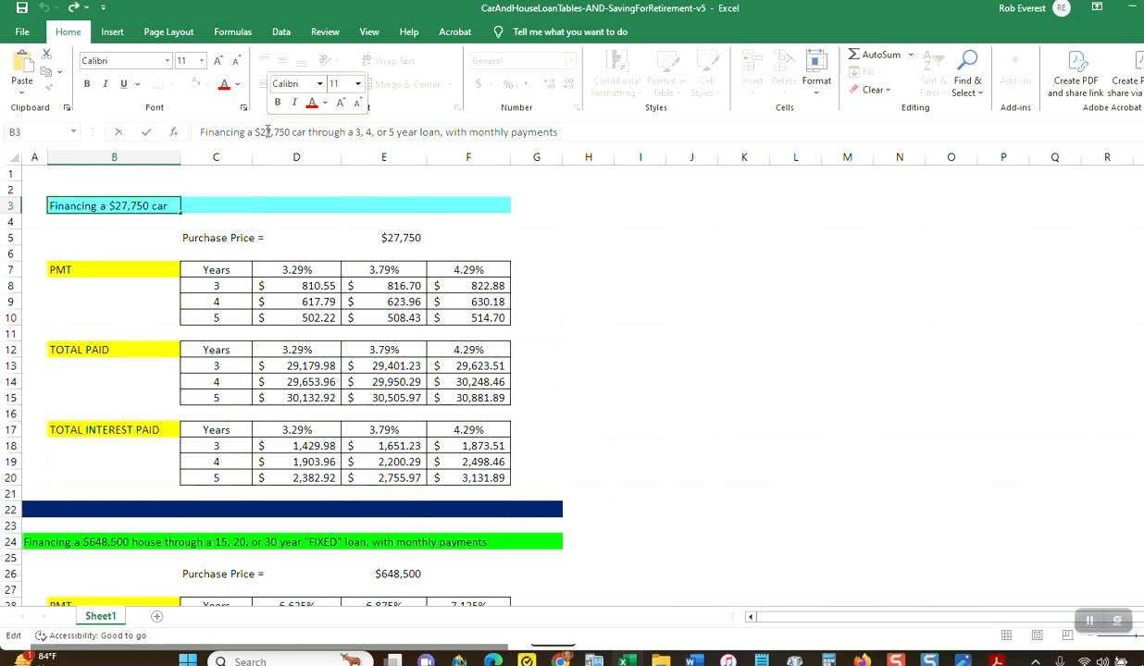
pyautogui.press('Delete')
pyautogui.write('3,')
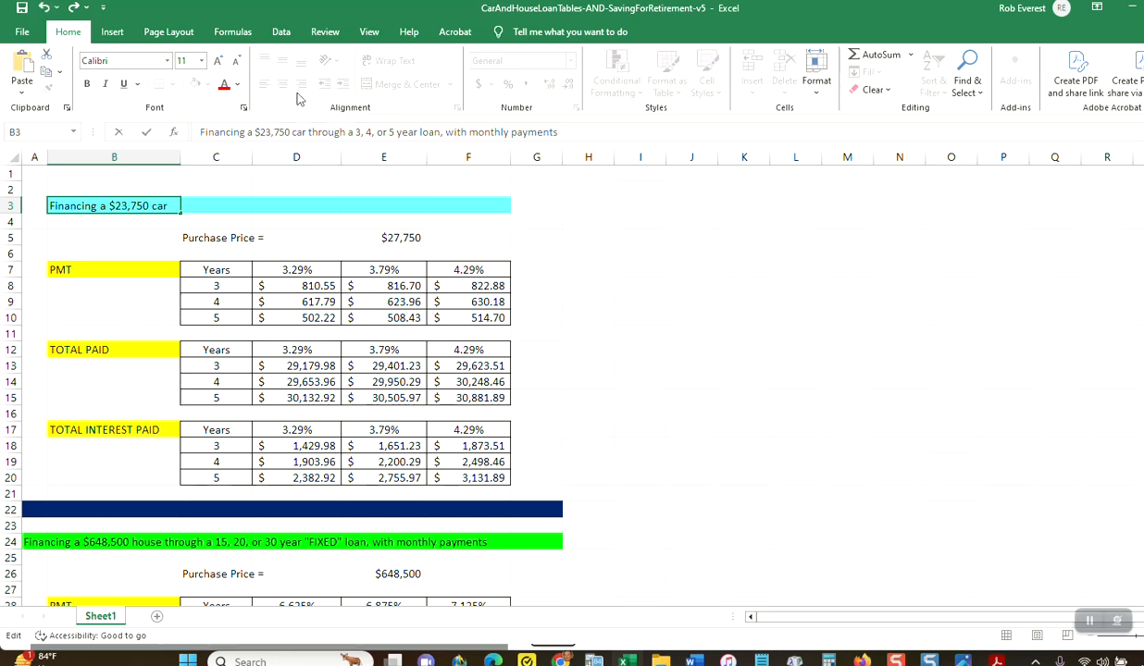
pyautogui.write('458')
pyautogui.click(757, 234)
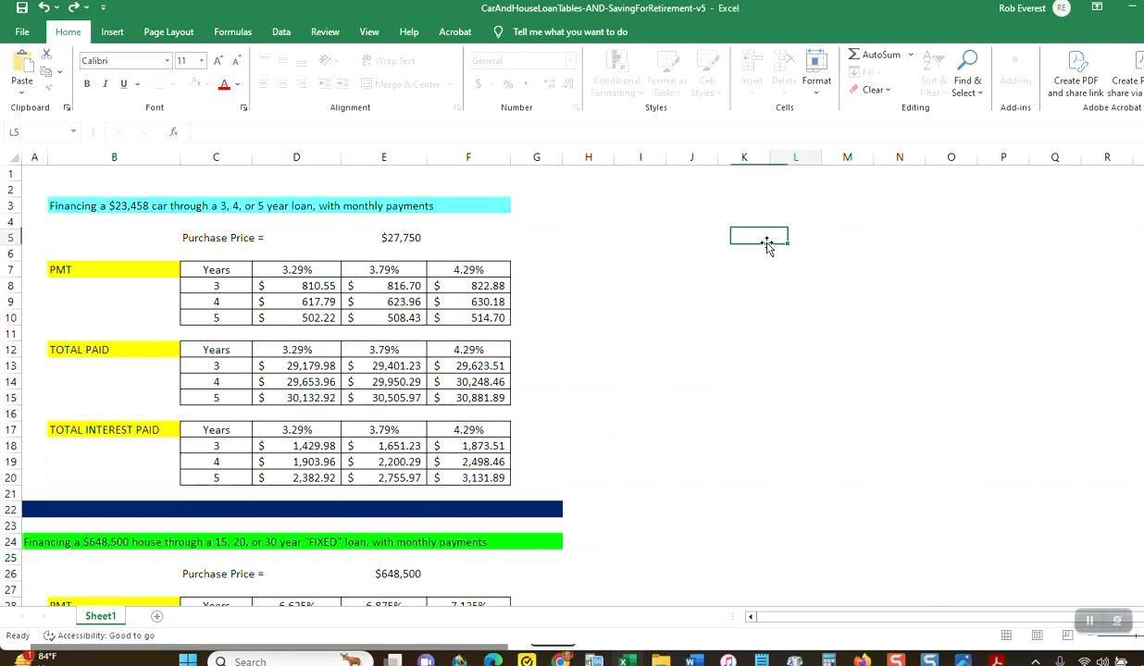
# - Set the car purchase price in E5 to 23458
pyautogui.click(401, 236)
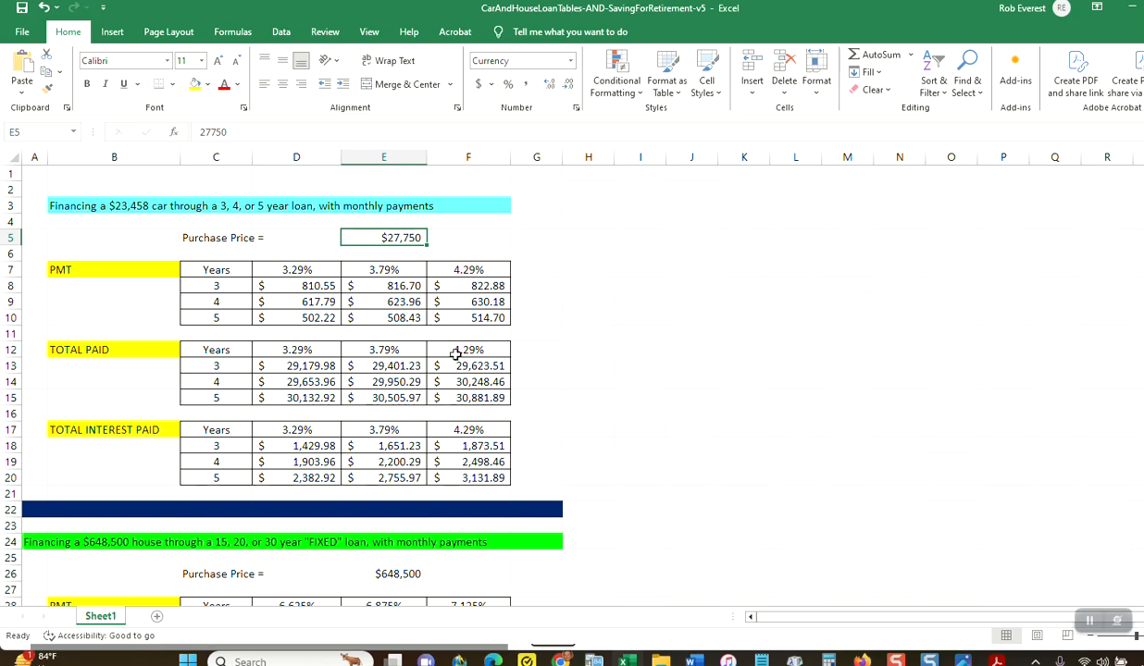
pyautogui.moveTo(318, 393); pyautogui.dragTo(377, 446)
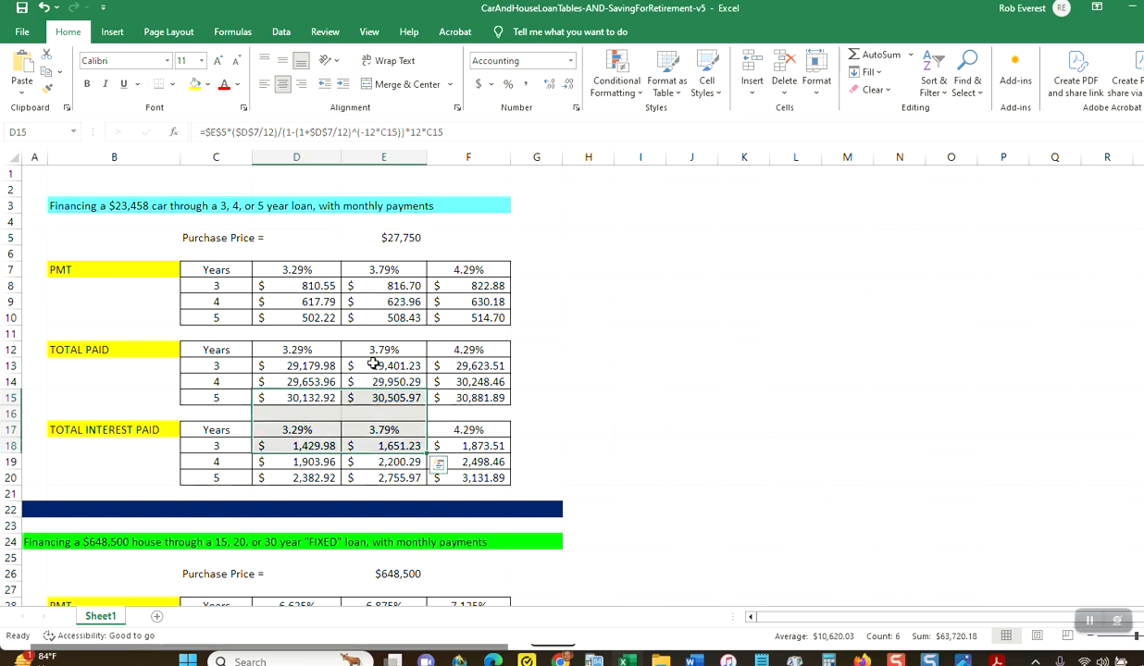
pyautogui.click(407, 239)
pyautogui.click(231, 132)
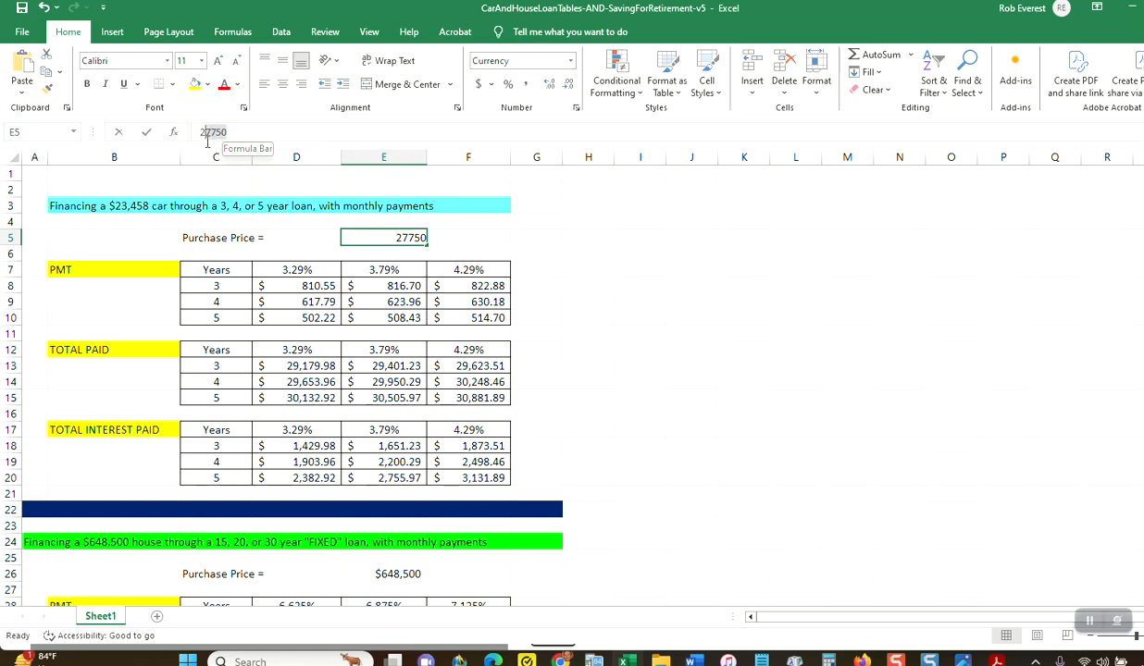
pyautogui.doubleClick(207, 135)
pyautogui.write('23458')
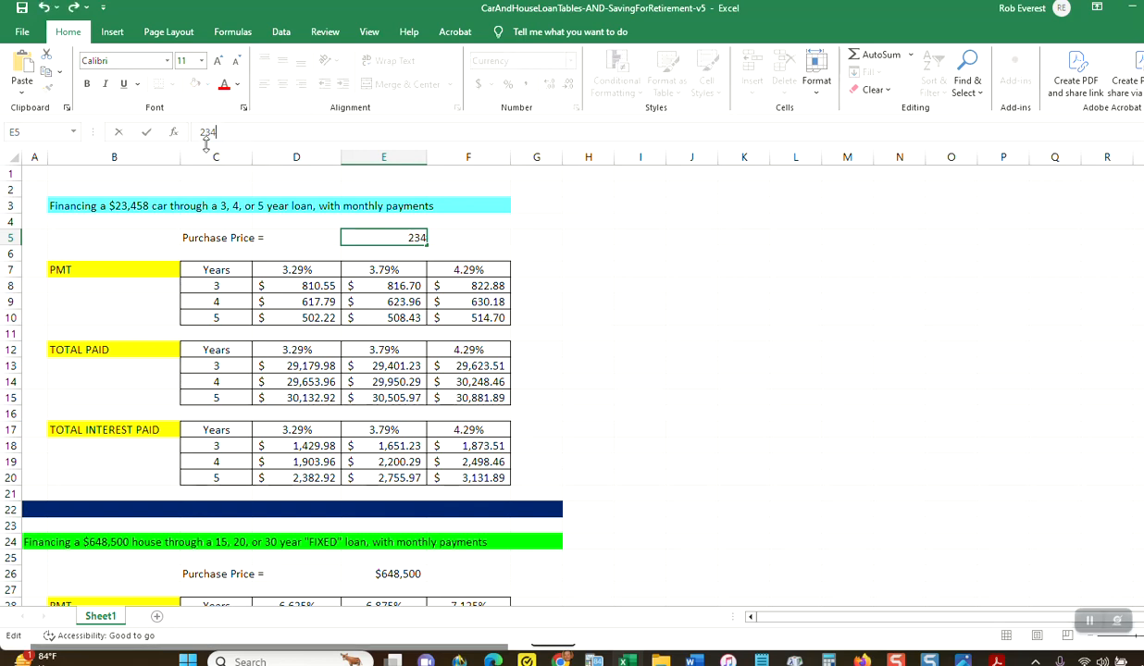
pyautogui.click(578, 269)
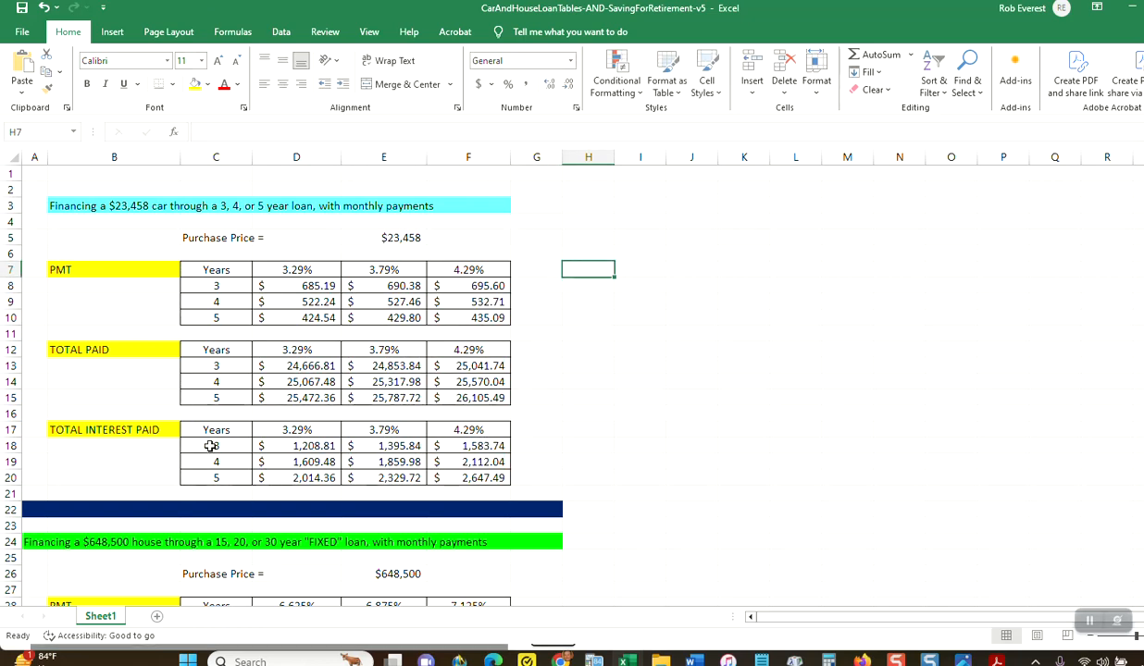
# - Set the car PMT table's interest rates to 4.99% in E7 and 4.49% in D7
pyautogui.click(396, 269)
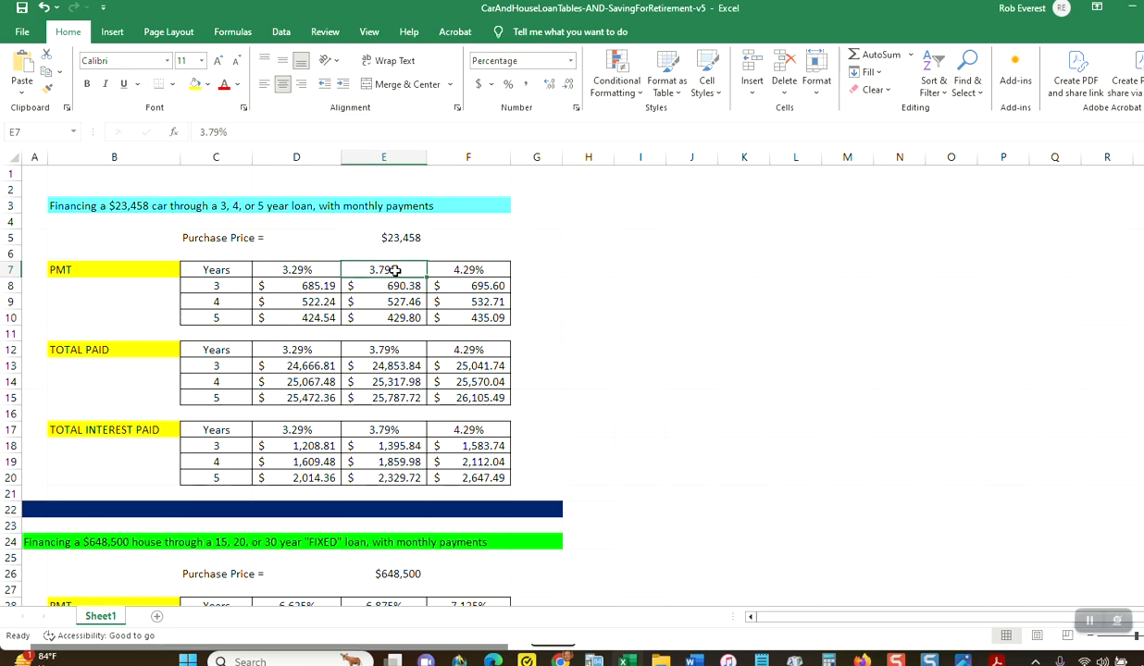
pyautogui.write('4.99')
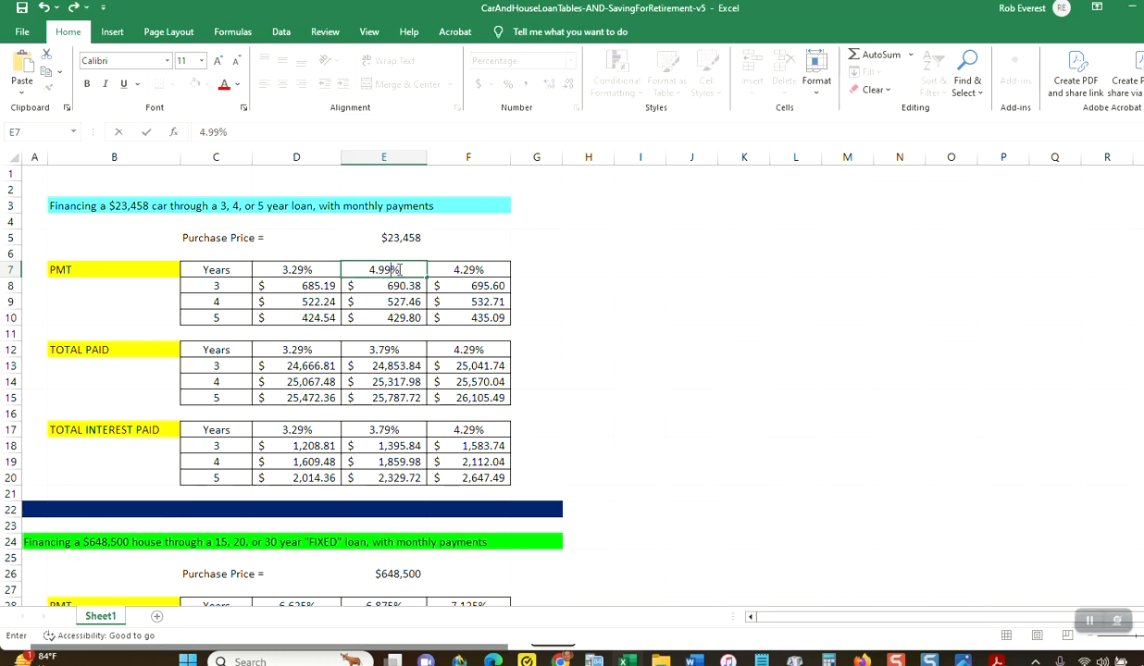
pyautogui.press('Return')
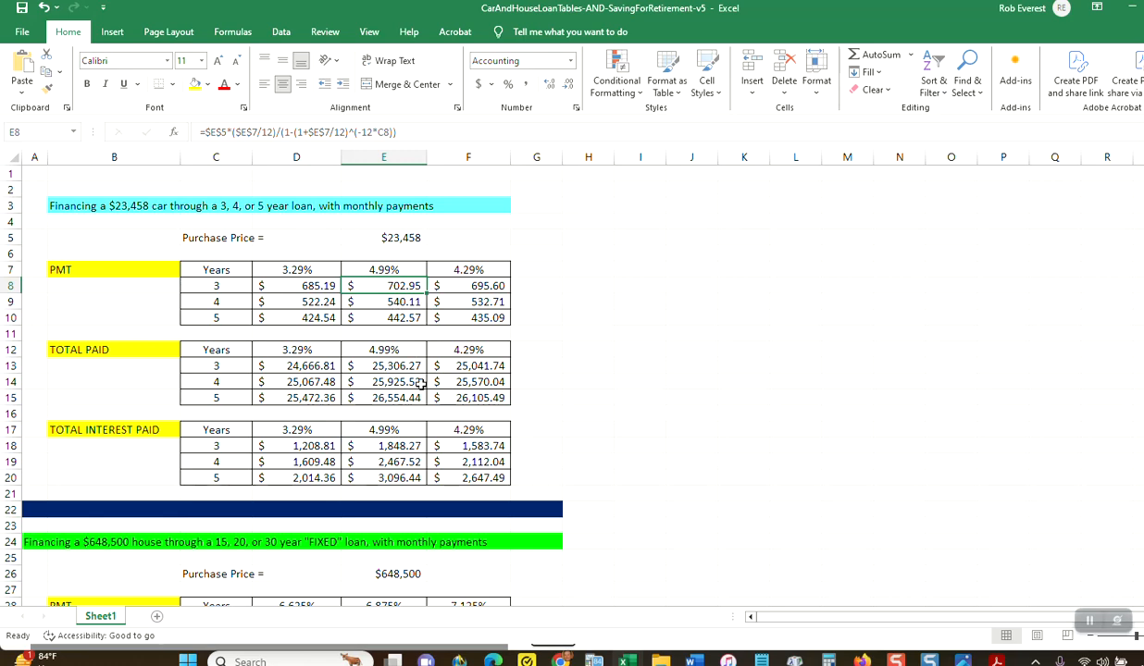
pyautogui.click(296, 270)
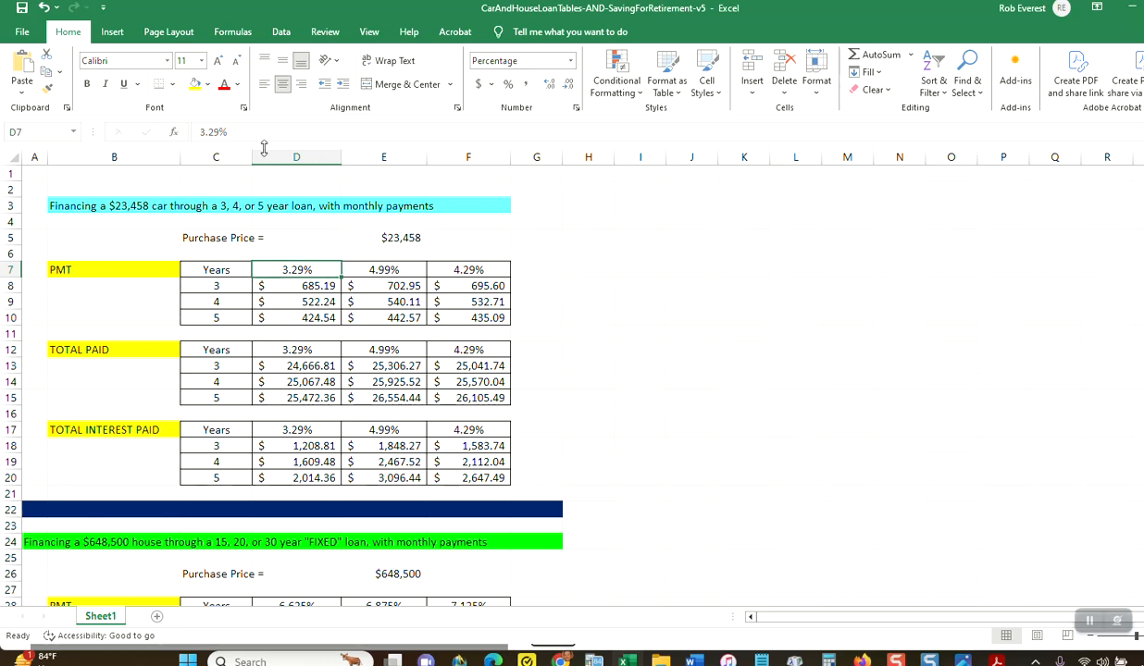
pyautogui.moveTo(220, 132); pyautogui.dragTo(192, 152)
pyautogui.write('4.4')
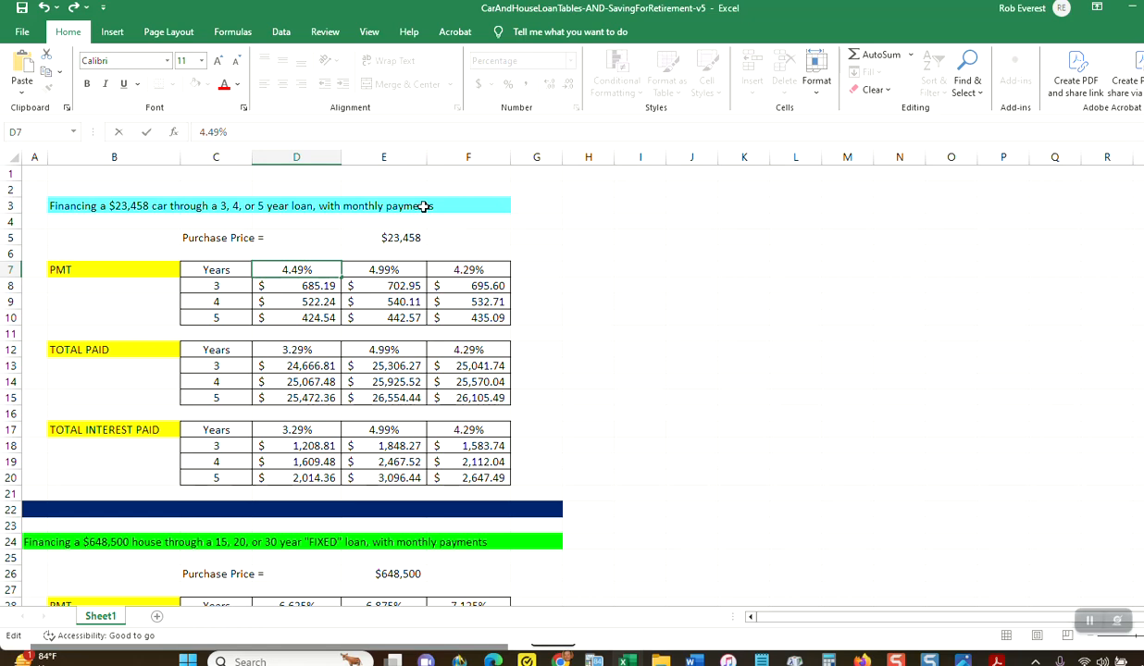
pyautogui.press('Return')
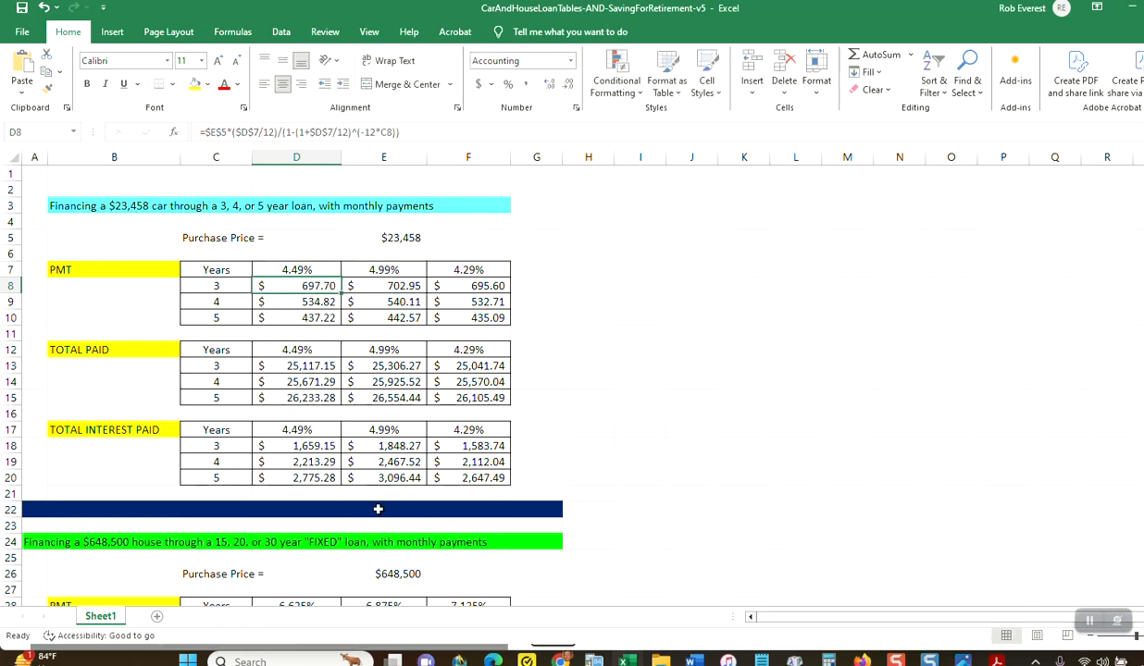
# - Set the car PMT table's rate in F7 to 5.49% and fill the 5-year payment at 4.99% with yellow
pyautogui.click(486, 271)
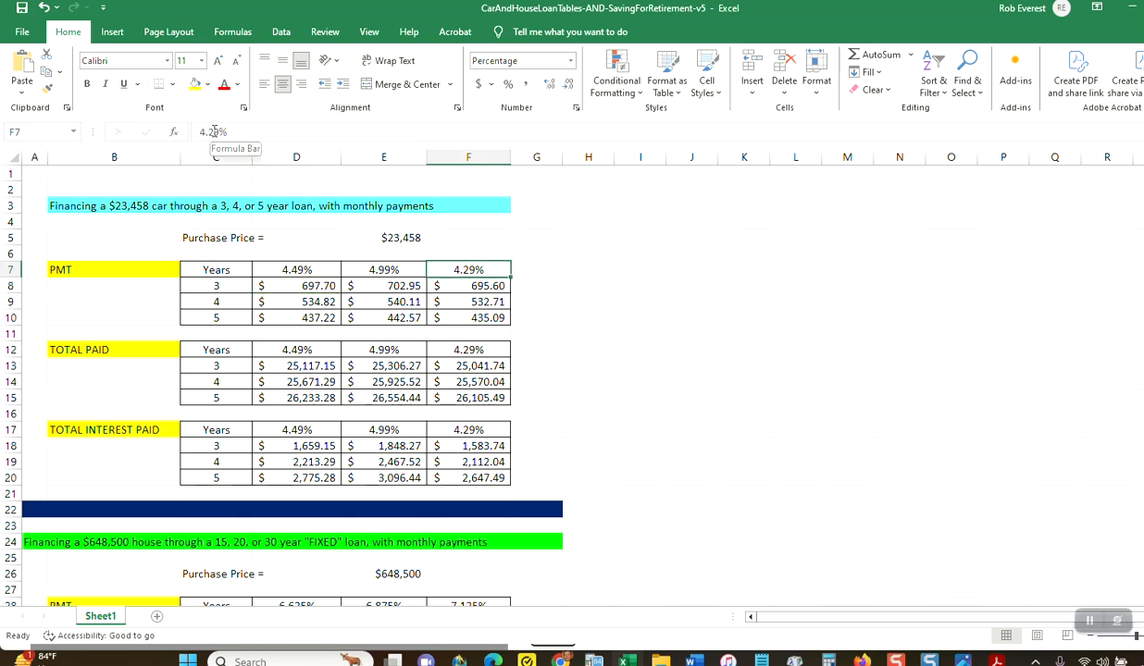
pyautogui.moveTo(214, 131); pyautogui.dragTo(189, 131)
pyautogui.write('5.4')
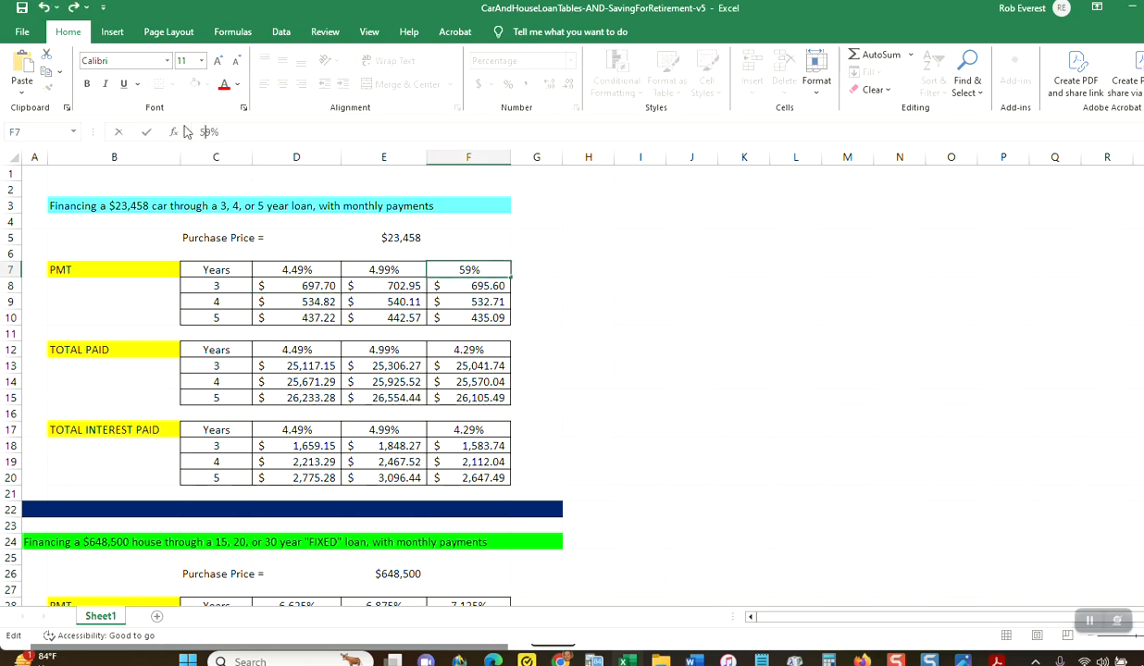
pyautogui.press('Return')
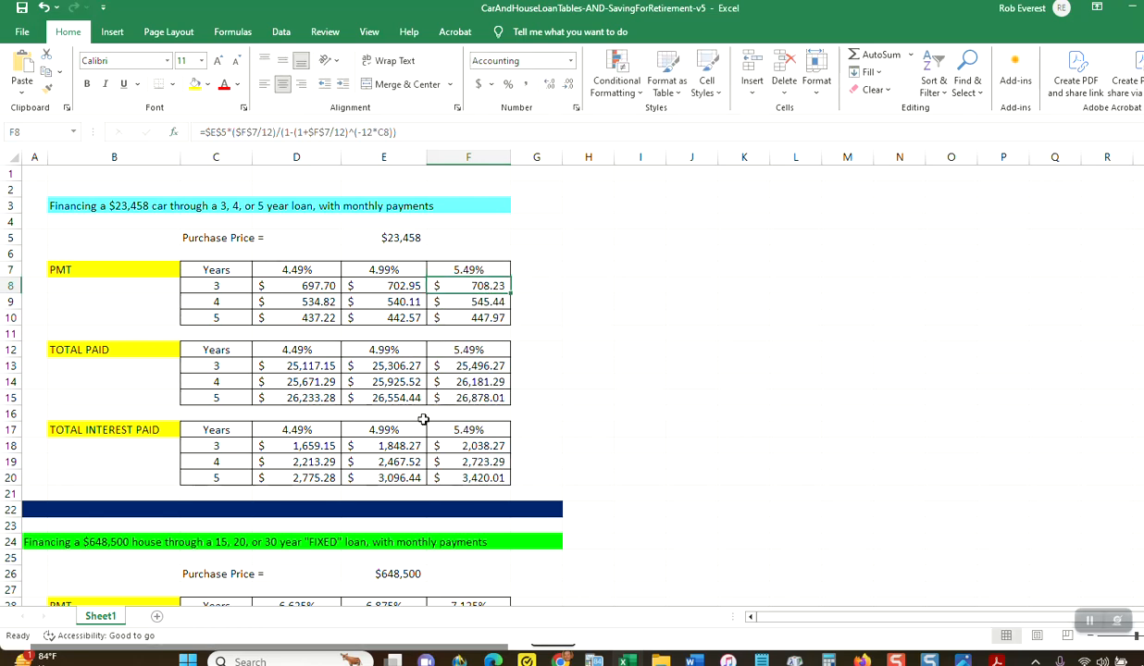
pyautogui.click(401, 315)
pyautogui.click(195, 83)
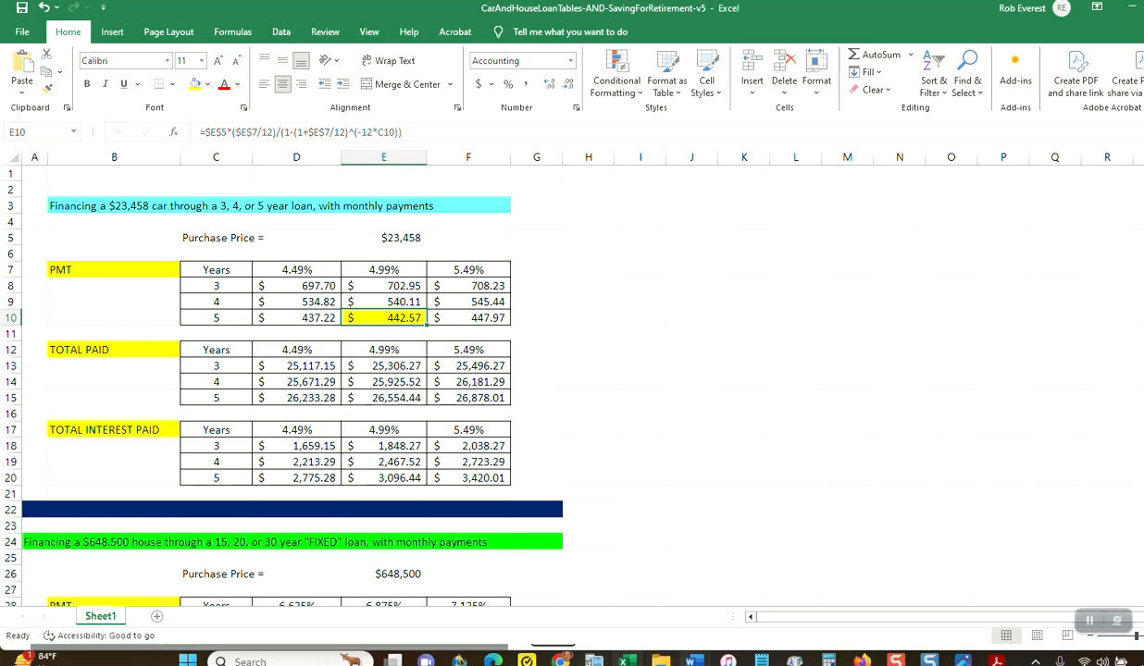
# - Compare the highlighted 5-year car payment with the TI-84 answer and the car payment result in the Word formulas document
pyautogui.moveTo(692, 661)
pyautogui.click(697, 545)
pyautogui.scroll(3, 593, 275)
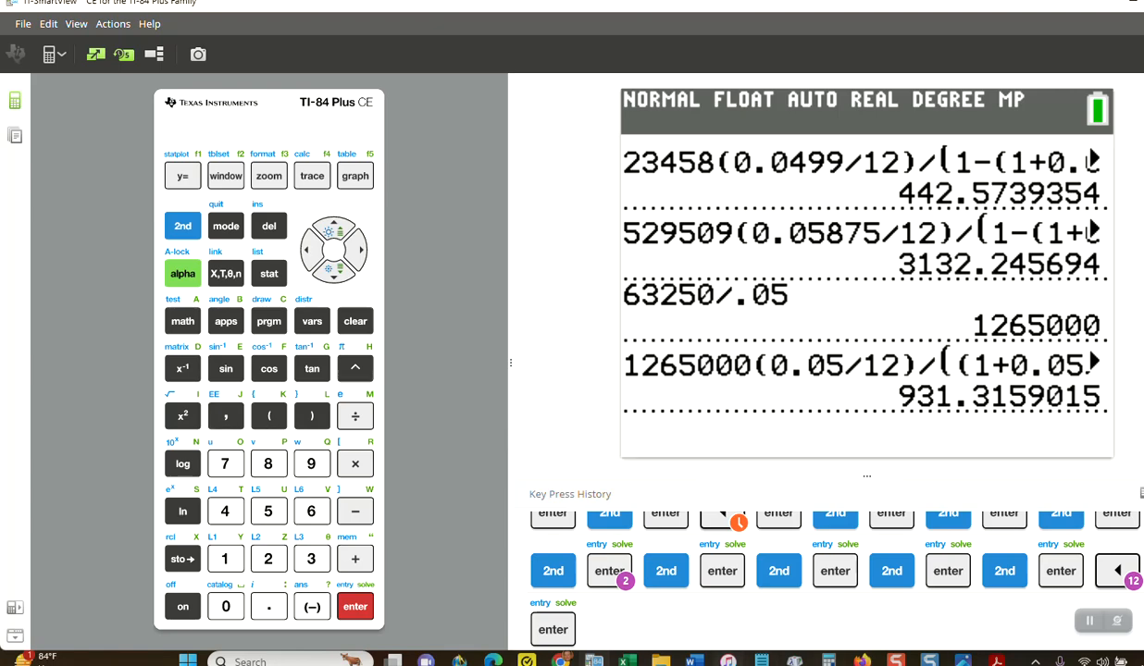
pyautogui.moveTo(692, 659)
pyautogui.click(700, 583)
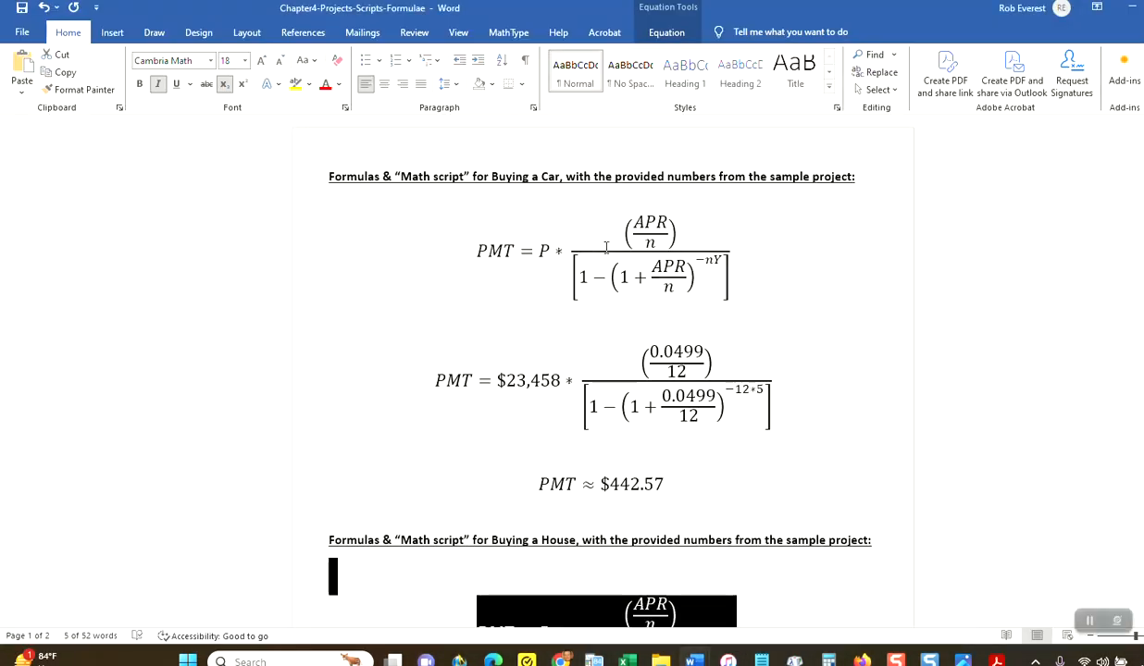
pyautogui.scroll(-2, 592, 386)
pyautogui.click(633, 373)
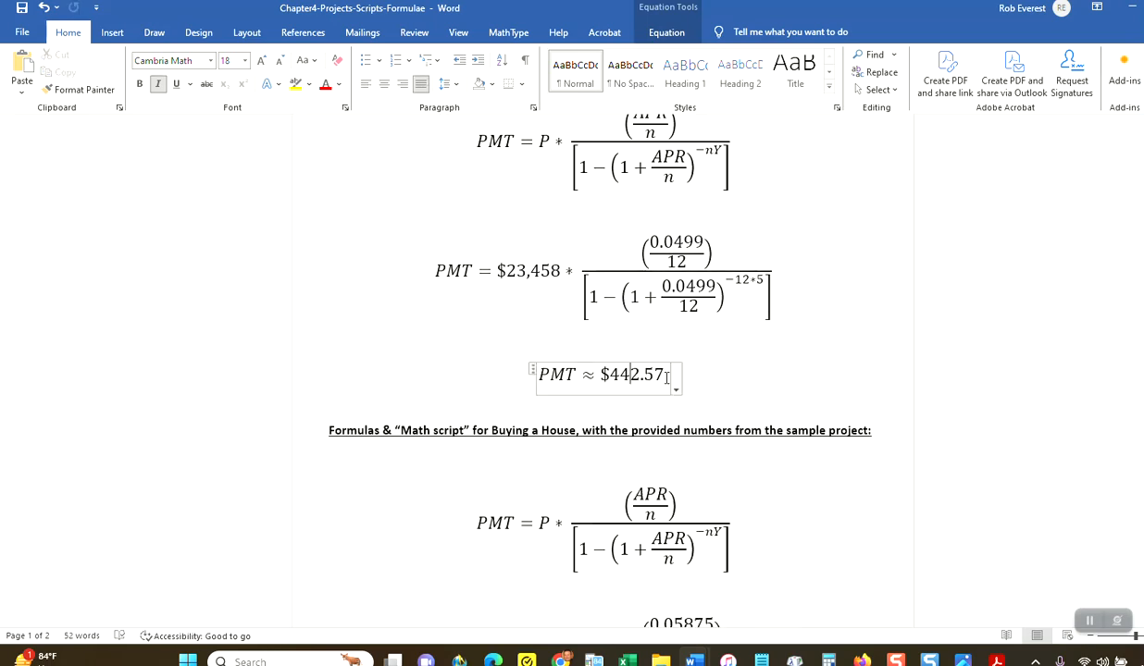
# - Return to the Excel workbook and change the house price in the A24 title to $529,509
pyautogui.moveTo(611, 654)
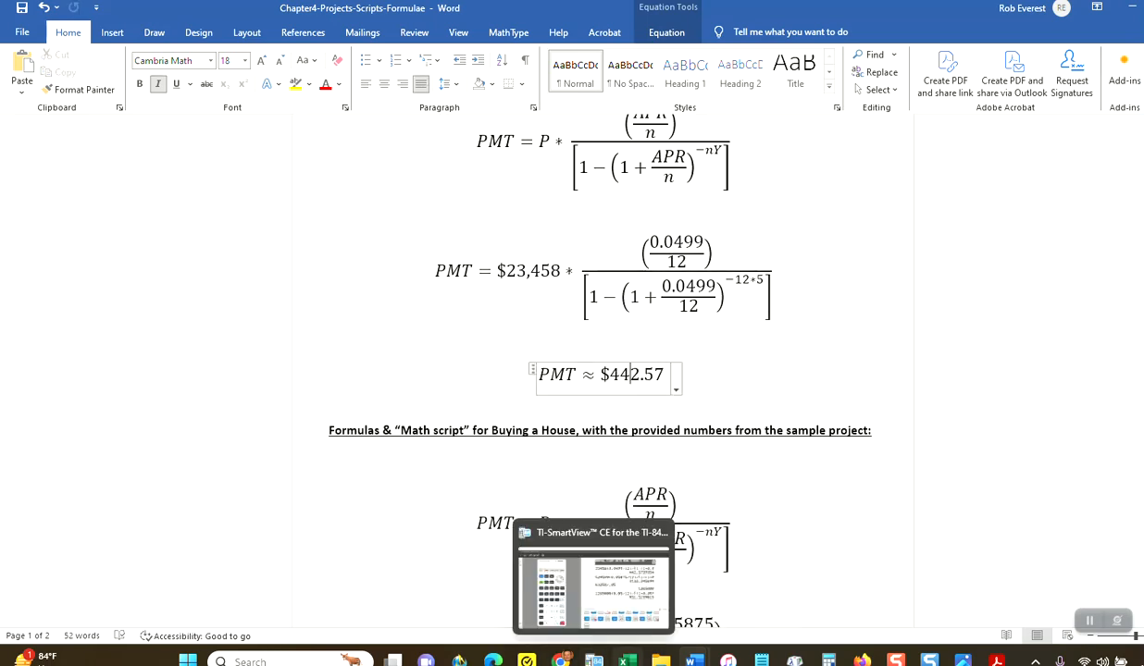
pyautogui.click(574, 564)
pyautogui.scroll(-5, 435, 399)
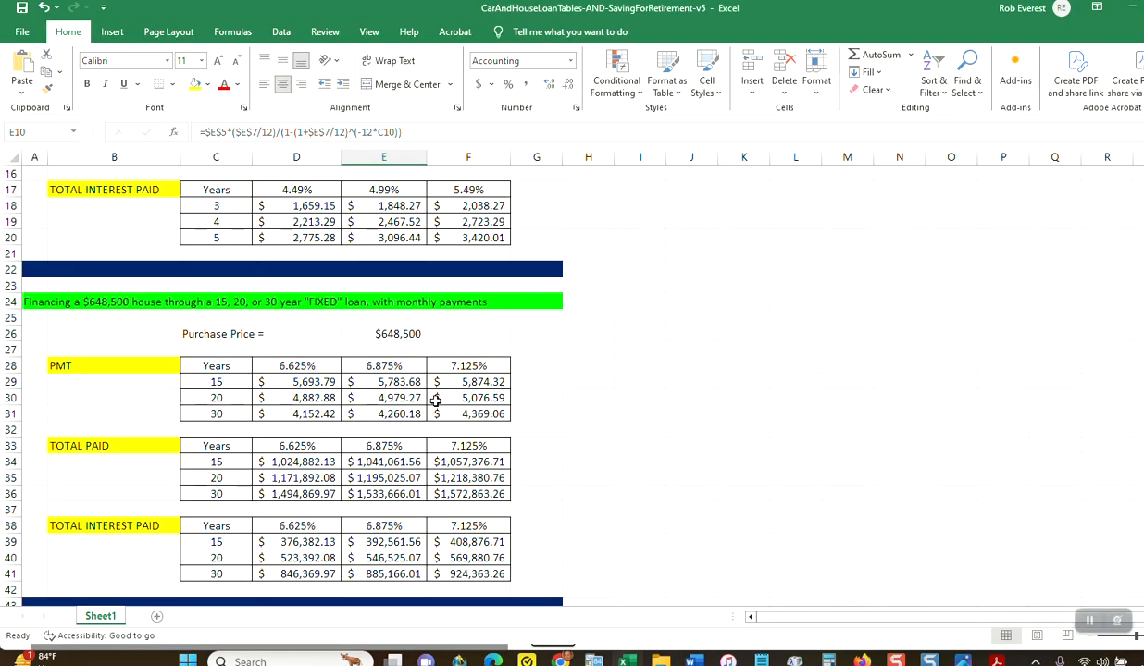
pyautogui.scroll(-2, 423, 363)
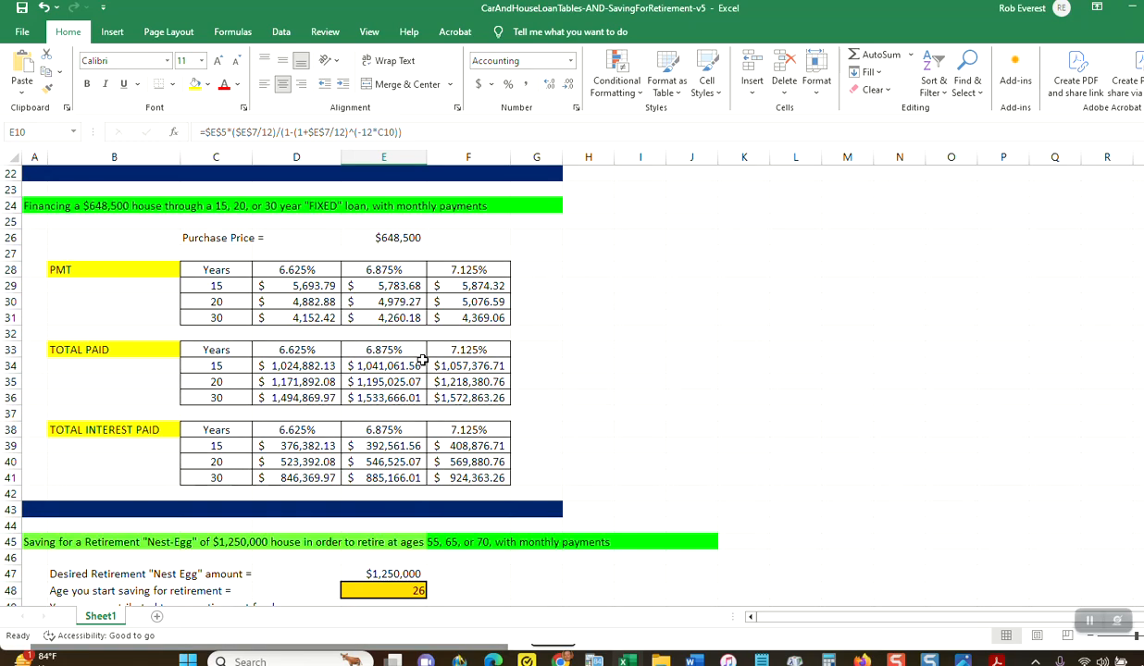
pyautogui.click(129, 207)
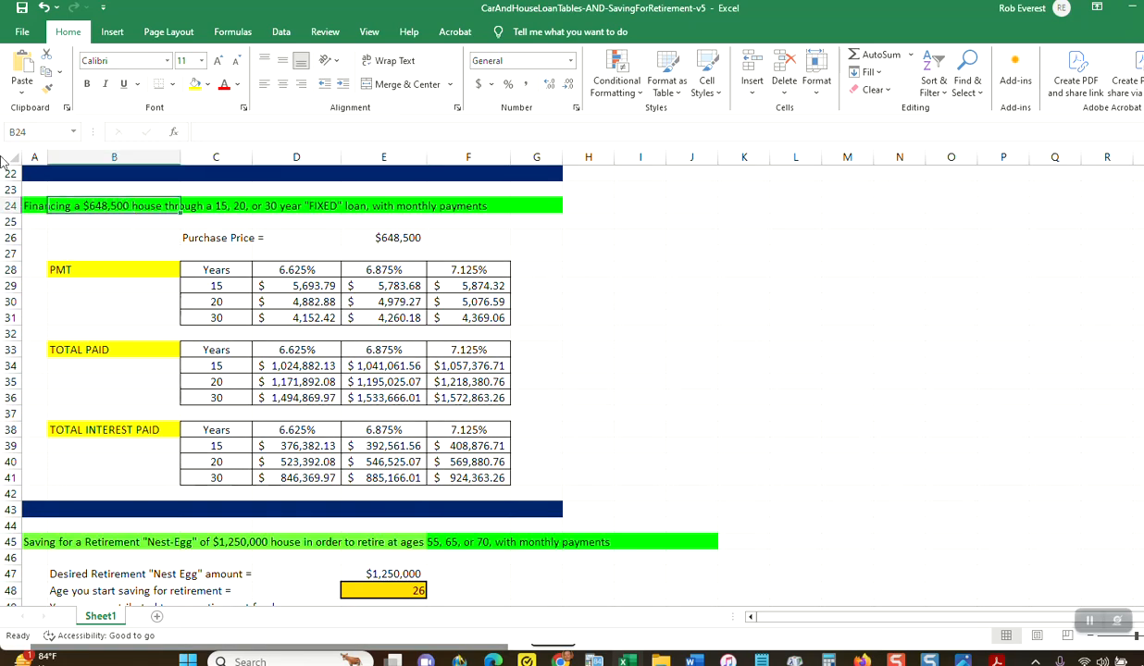
pyautogui.click(30, 208)
pyautogui.click(260, 132)
pyautogui.doubleClick(259, 132)
pyautogui.write('529')
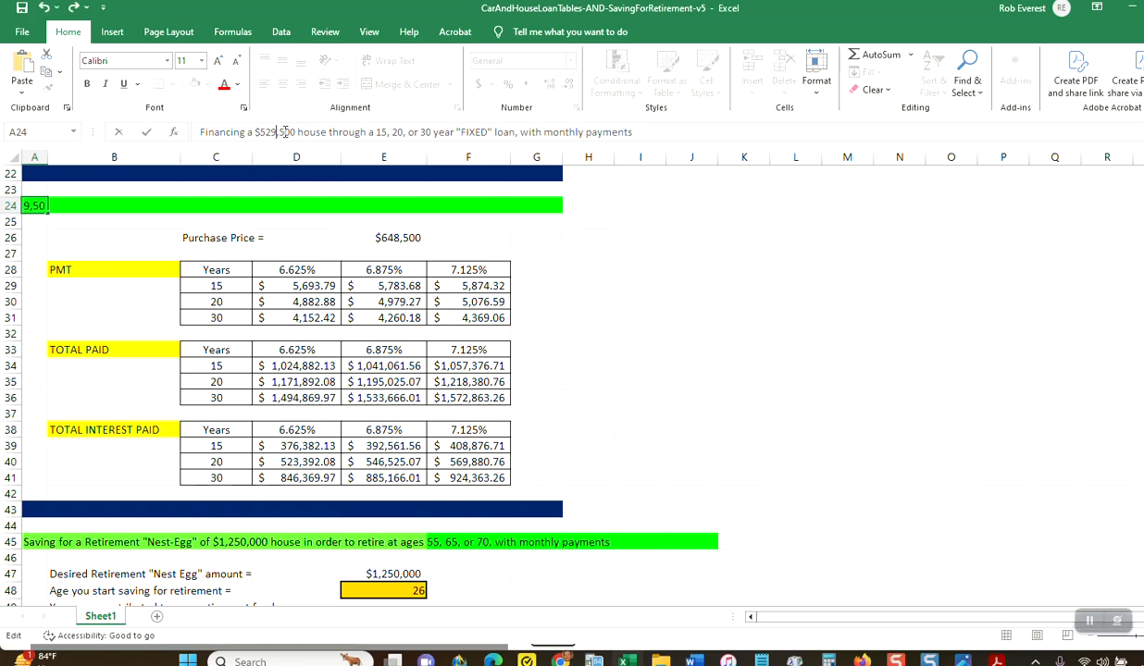
pyautogui.doubleClick(286, 132)
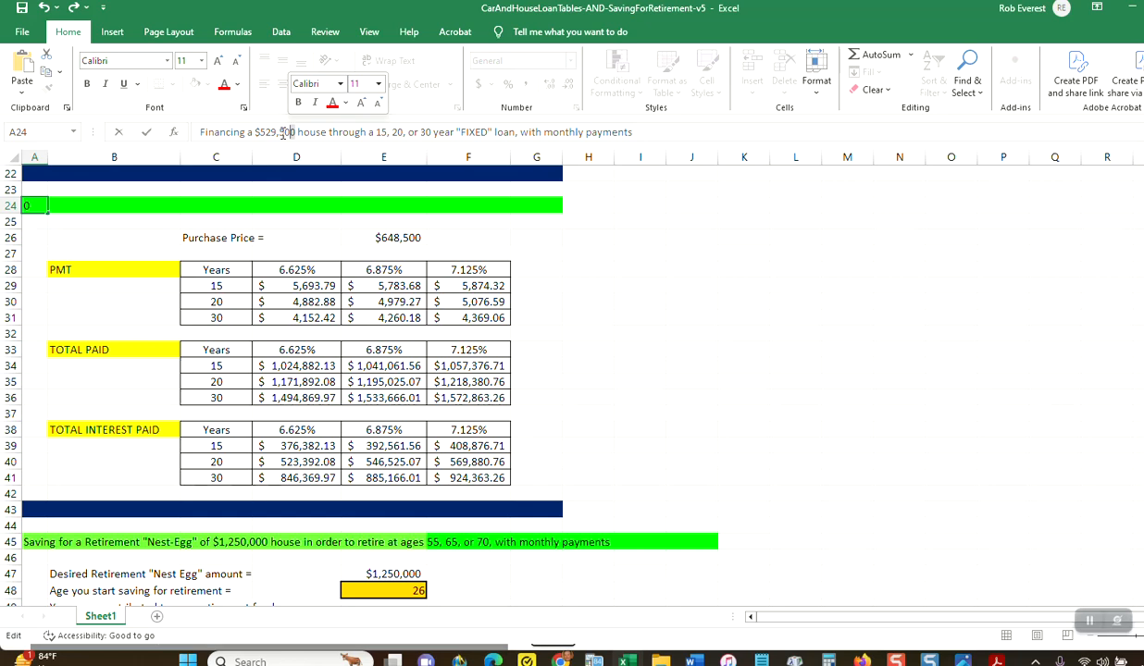
pyautogui.write('509')
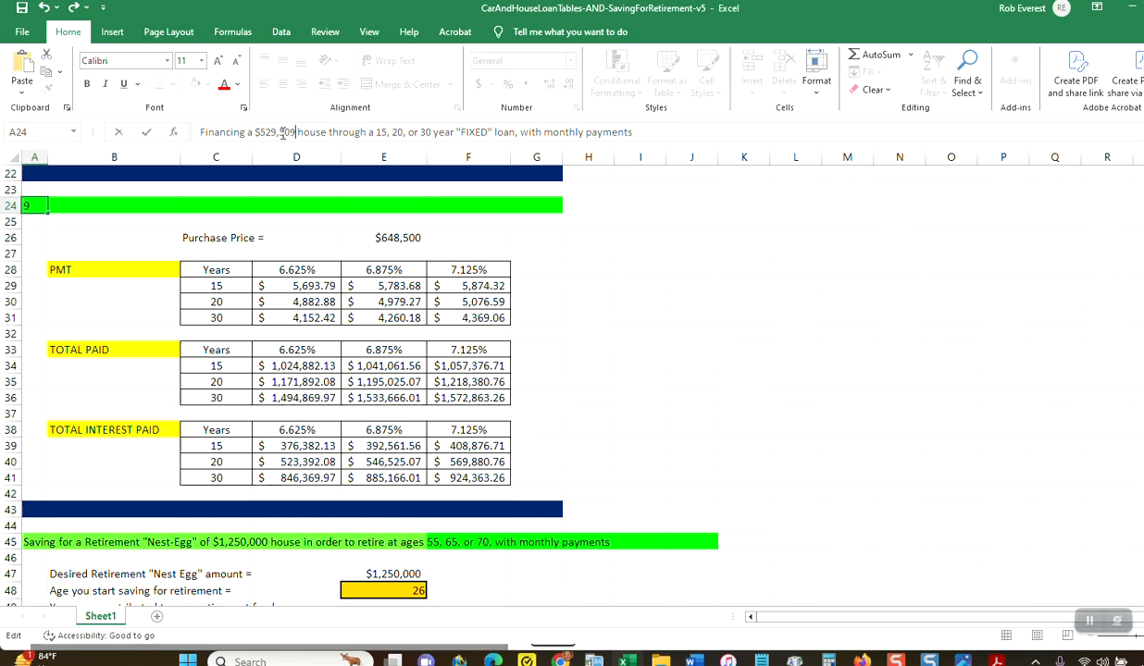
pyautogui.click(653, 248)
# - Set the house purchase price in E26 to 529509
pyautogui.click(386, 239)
pyautogui.moveTo(229, 131); pyautogui.dragTo(185, 139)
pyautogui.write('529509')
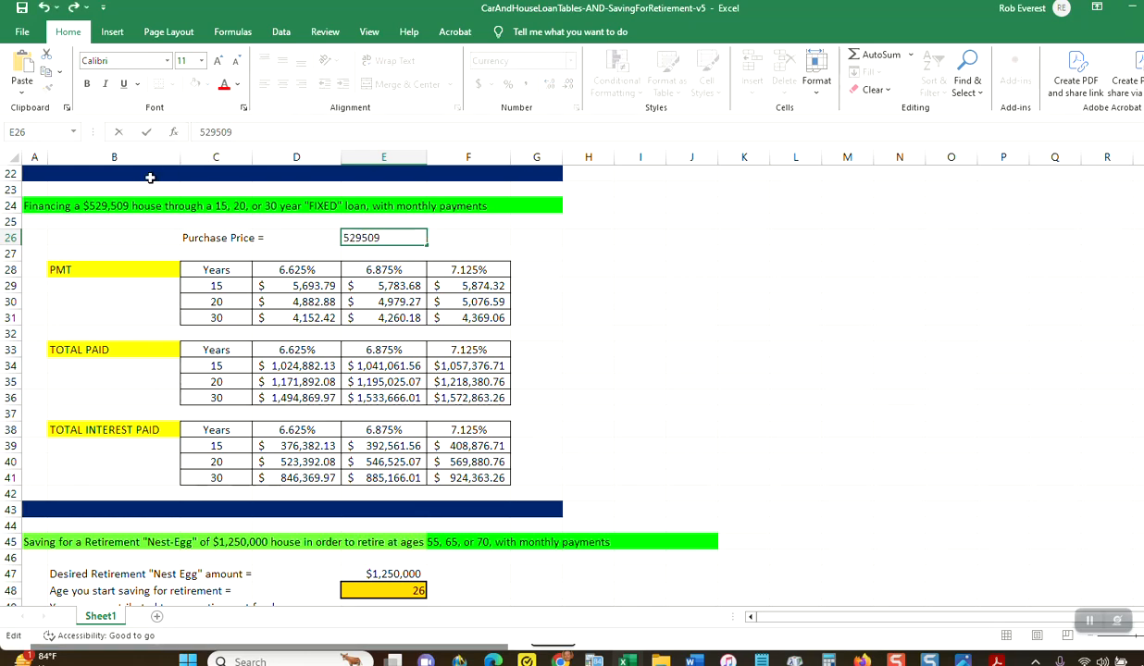
pyautogui.press('Return')
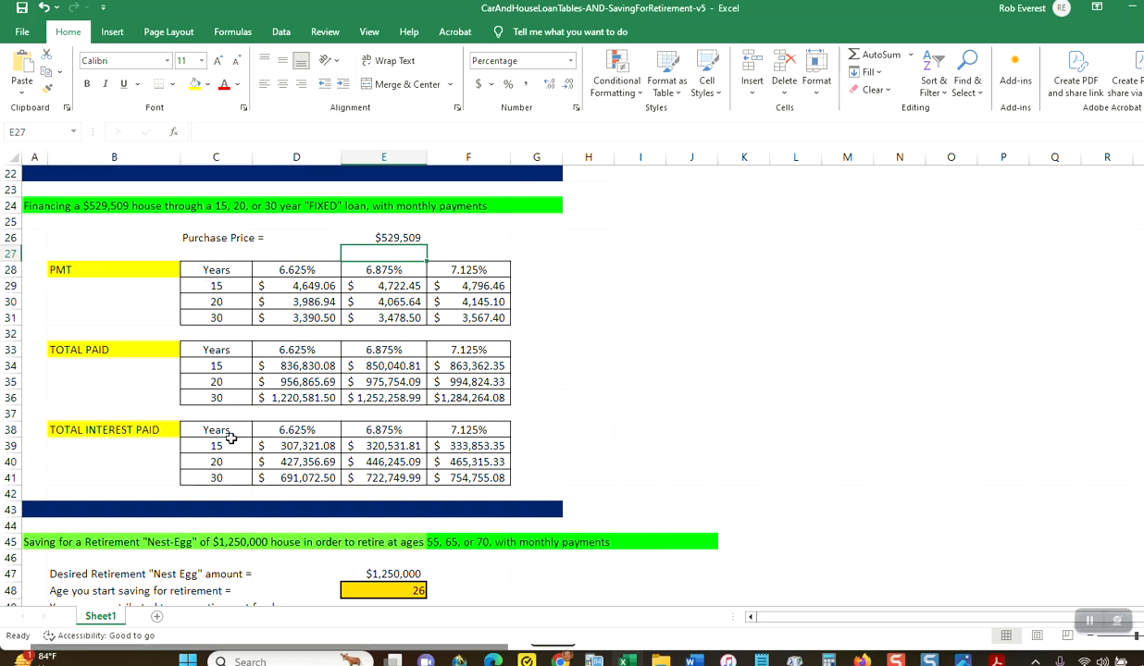
# - Set the middle interest rate of the house PMT table, in E28, to 5.875%
pyautogui.click(379, 269)
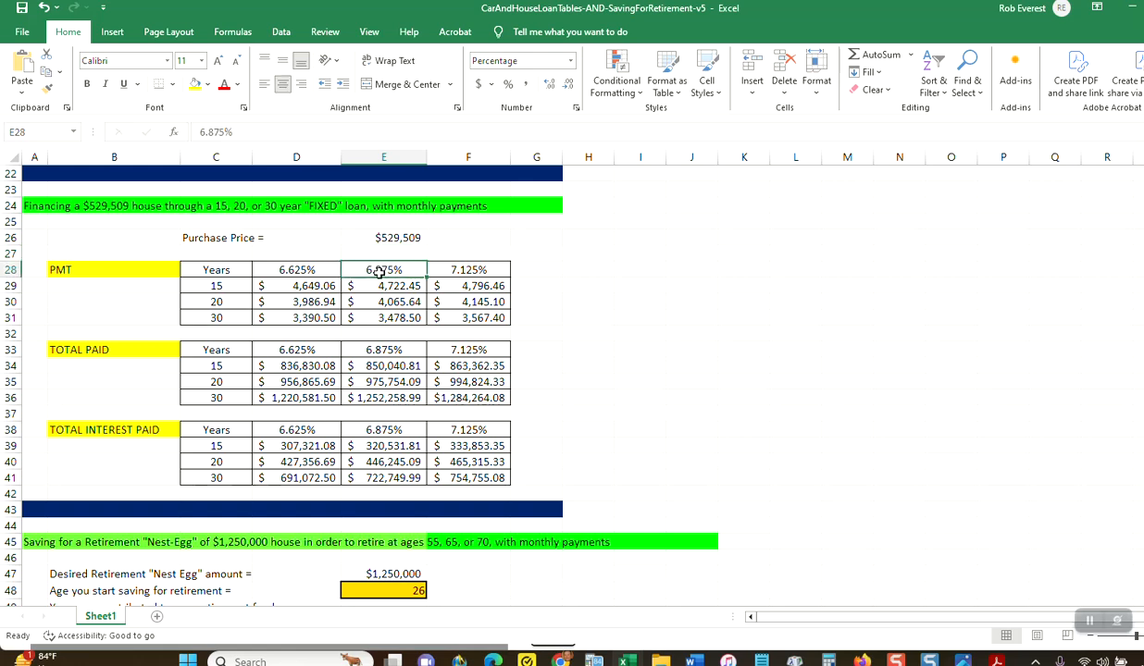
pyautogui.click(202, 131)
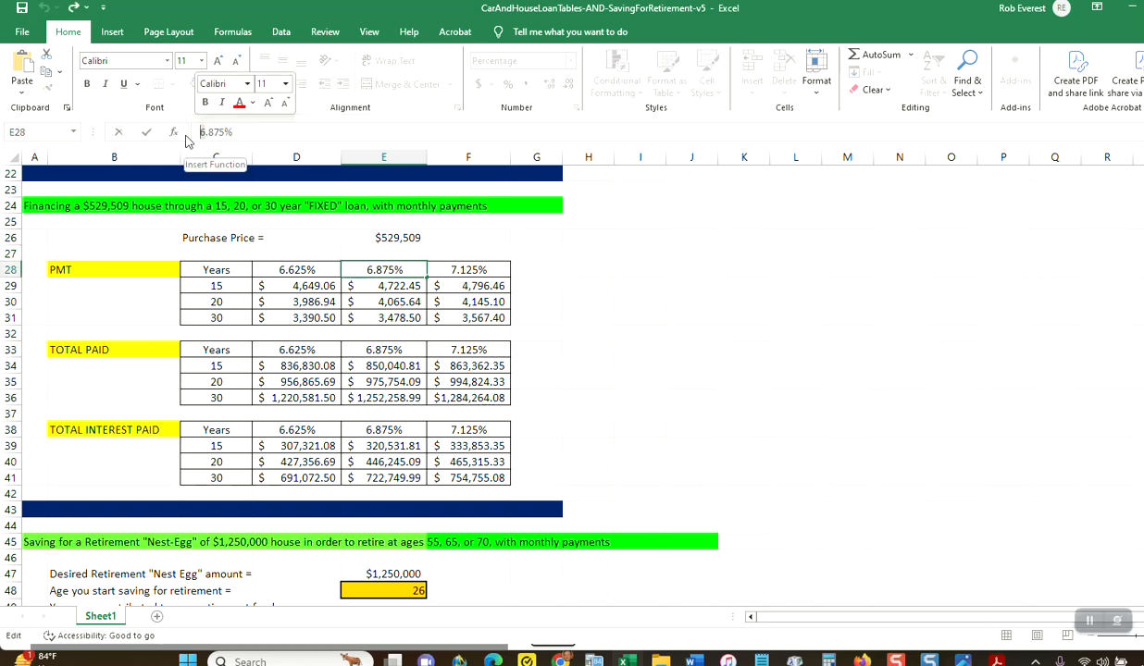
pyautogui.press('Delete')
pyautogui.write('5')
pyautogui.press('Return')
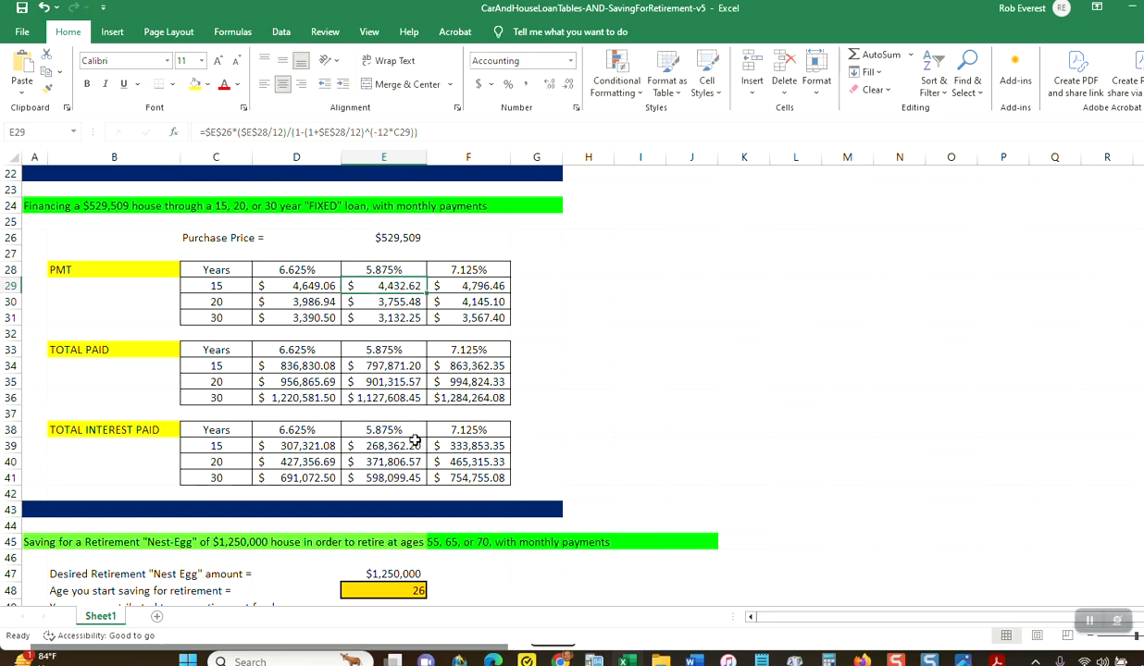
# - Set the first interest rate of the house PMT table, in D28, to 5.625%
pyautogui.click(297, 269)
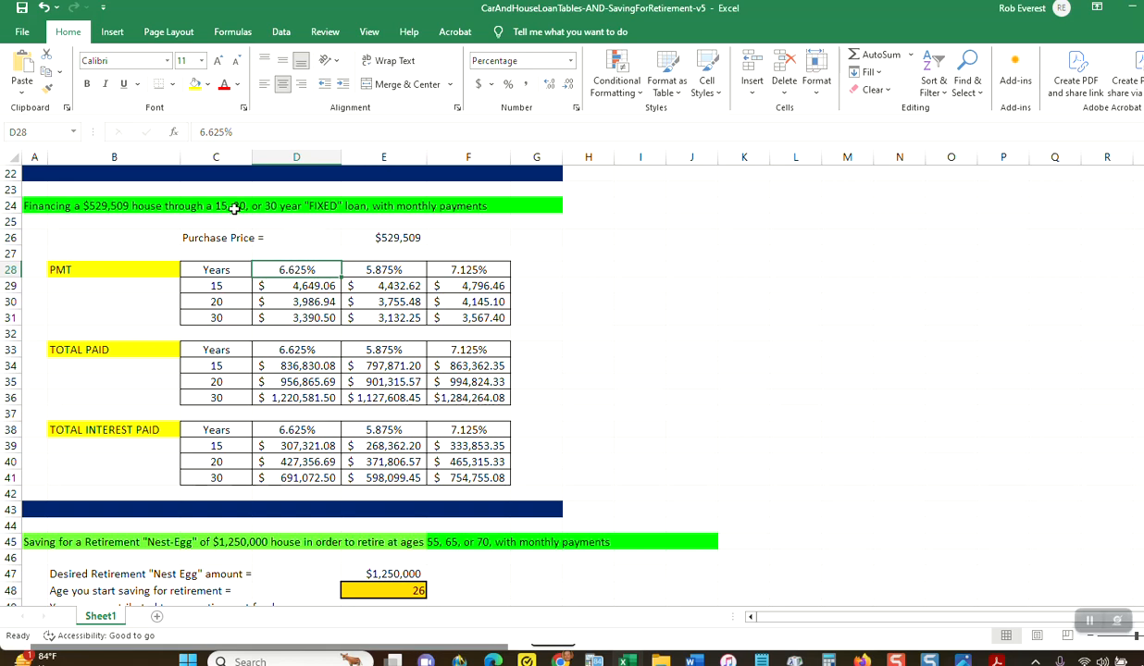
pyautogui.click(197, 131)
pyautogui.press('Delete')
pyautogui.write('5')
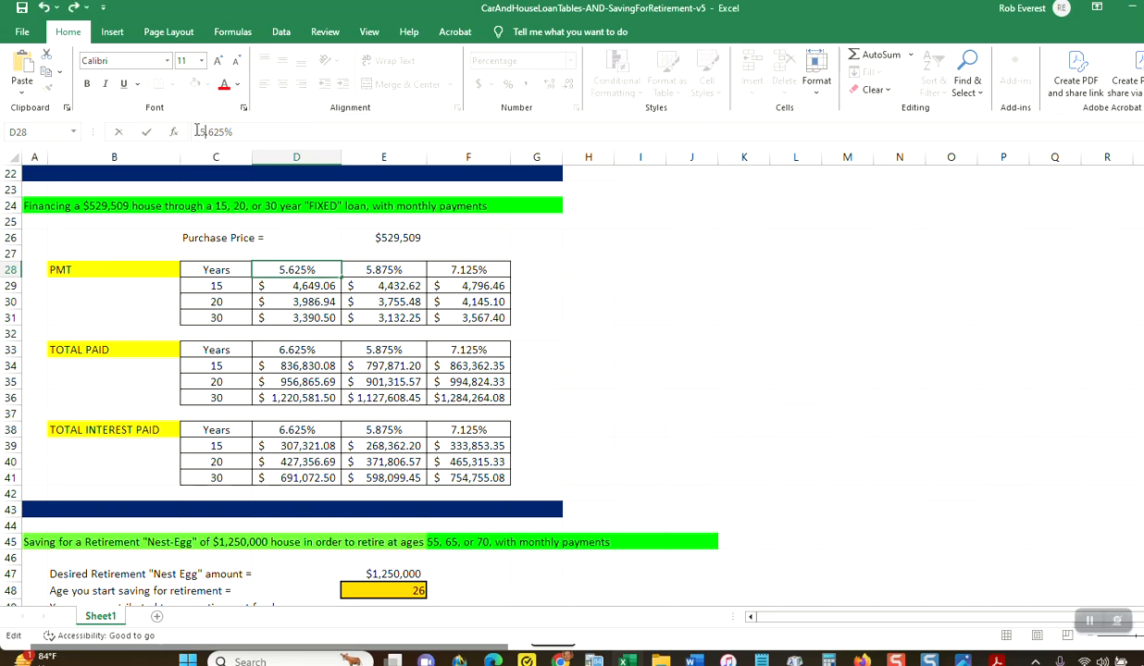
pyautogui.press('Return')
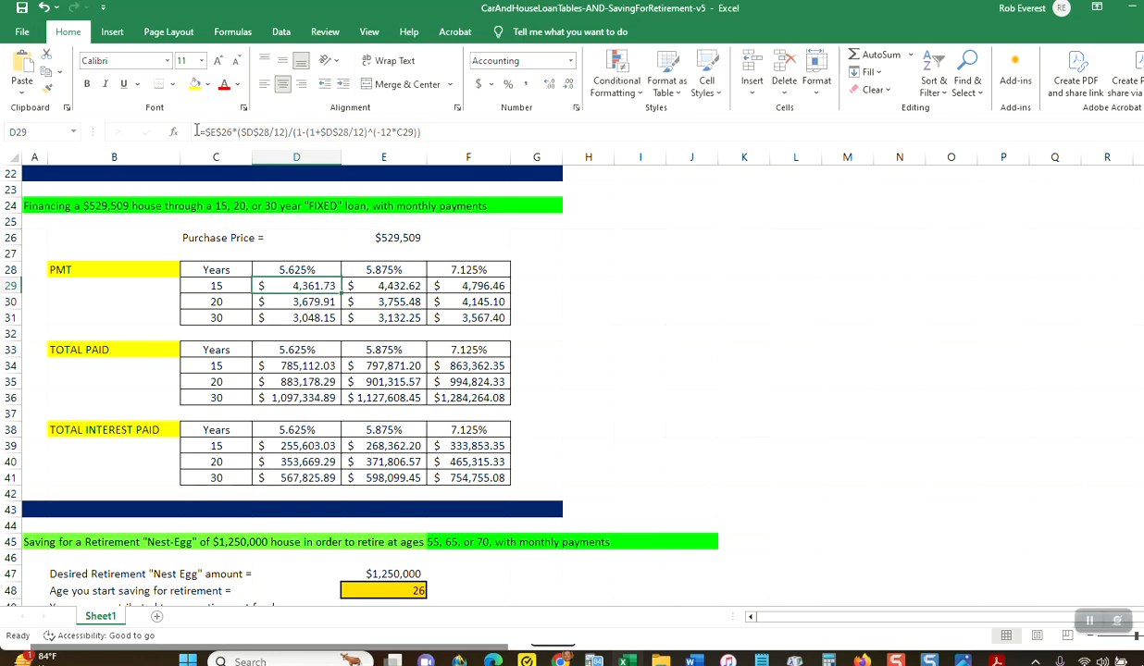
# - Set the third interest rate of the house PMT table, in F28, to 6.125%
pyautogui.click(490, 267)
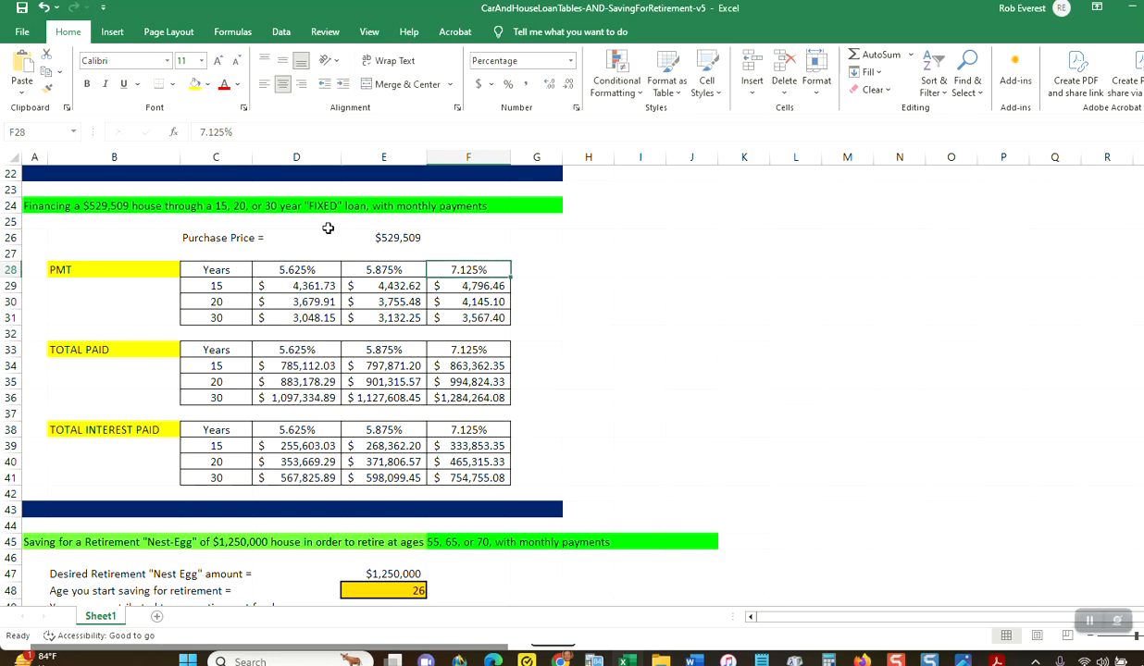
pyautogui.click(202, 131)
pyautogui.press('BackSpace')
pyautogui.write('6')
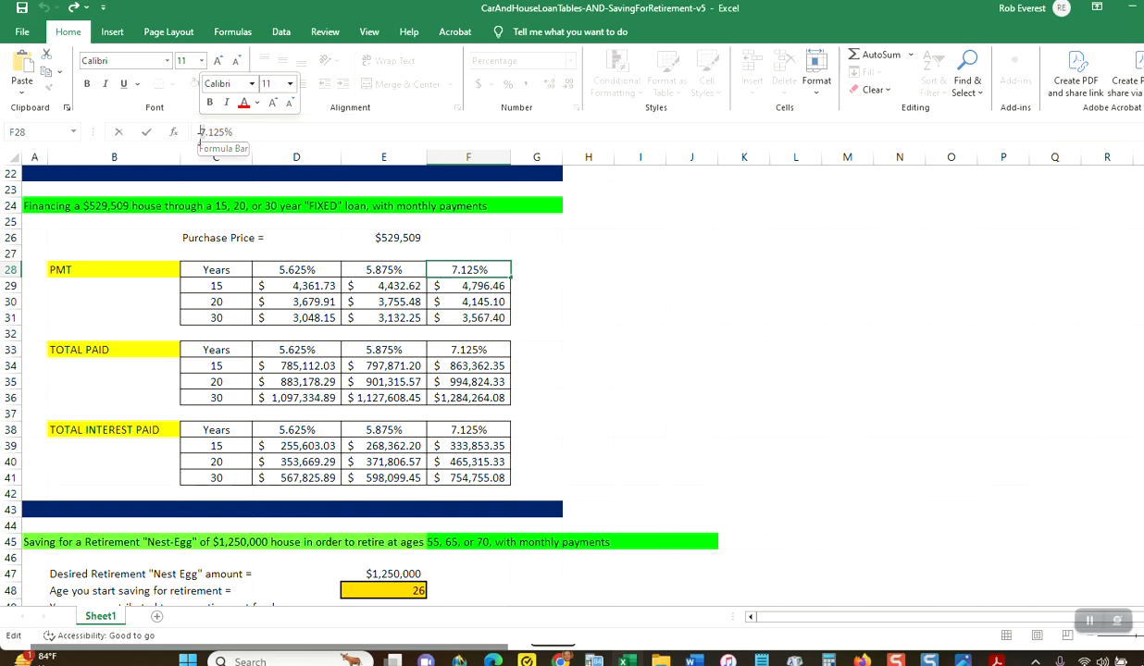
pyautogui.press('Return')
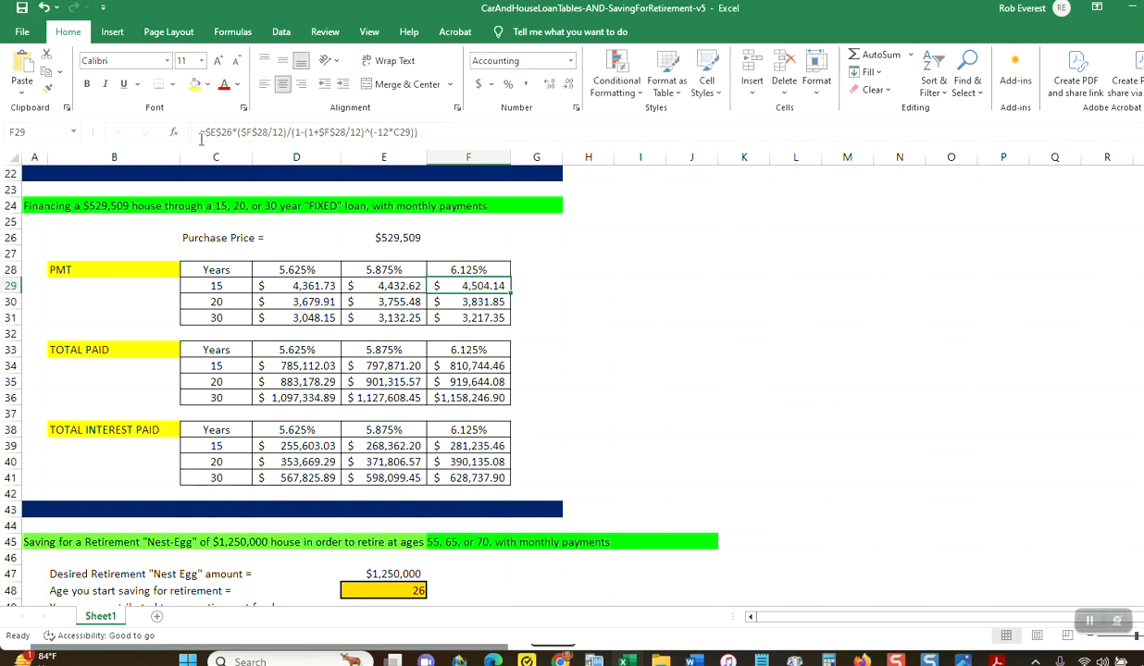
# - Highlight the 30-year house payment at 5.875%, in E31, with yellow fill
pyautogui.click(376, 268)
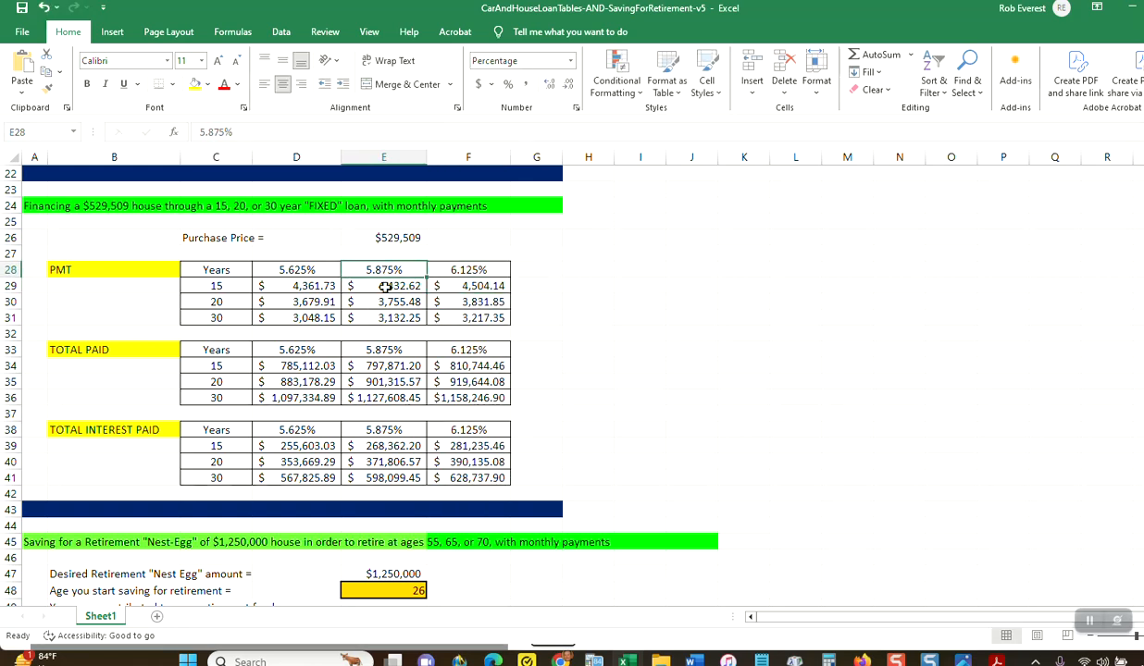
pyautogui.click(393, 232)
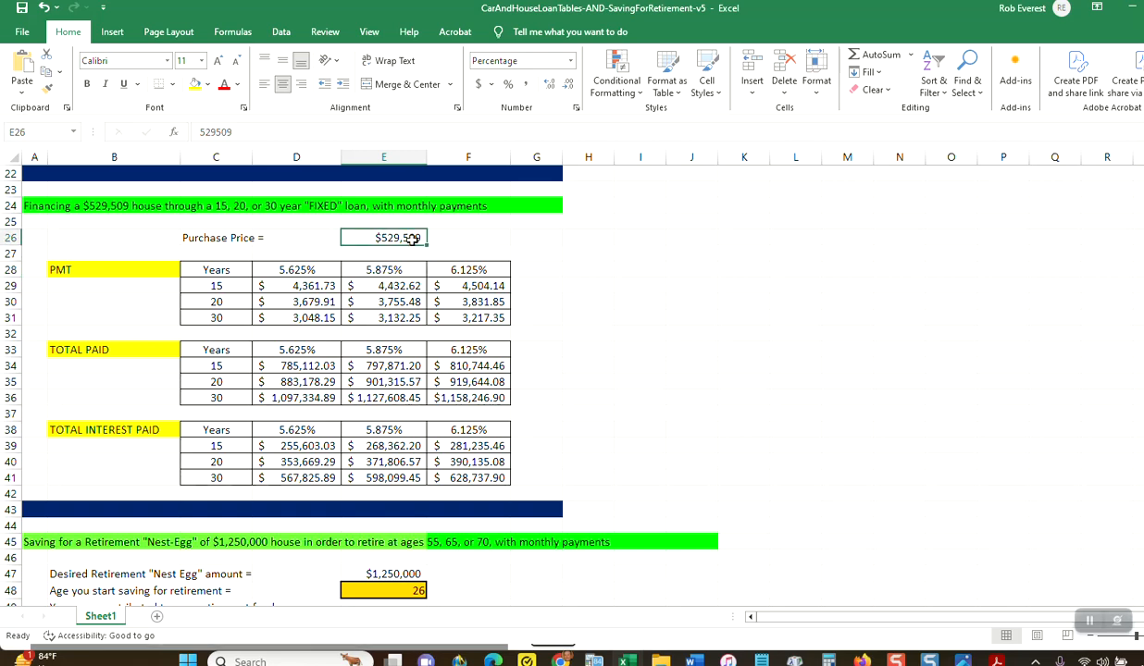
pyautogui.click(388, 315)
pyautogui.click(199, 84)
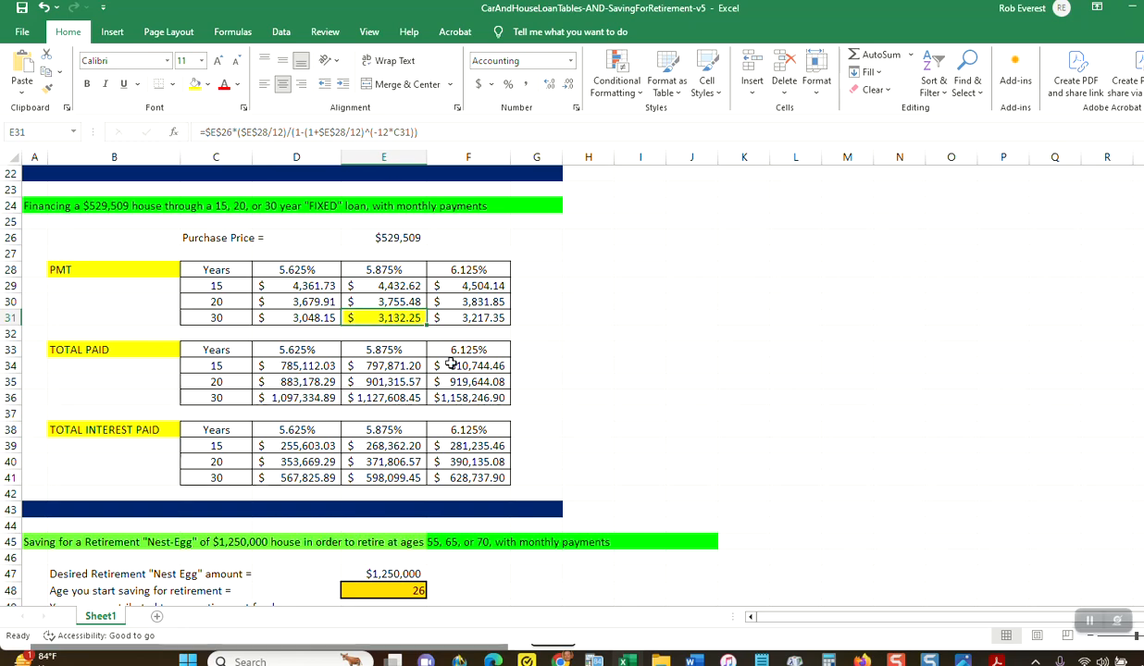
# - Compare the highlighted house payment with the TI-84 calculator result and the house formula in the Chapter4-Projects-Scripts-Formulae Word document
pyautogui.scroll(5, 467, 376)
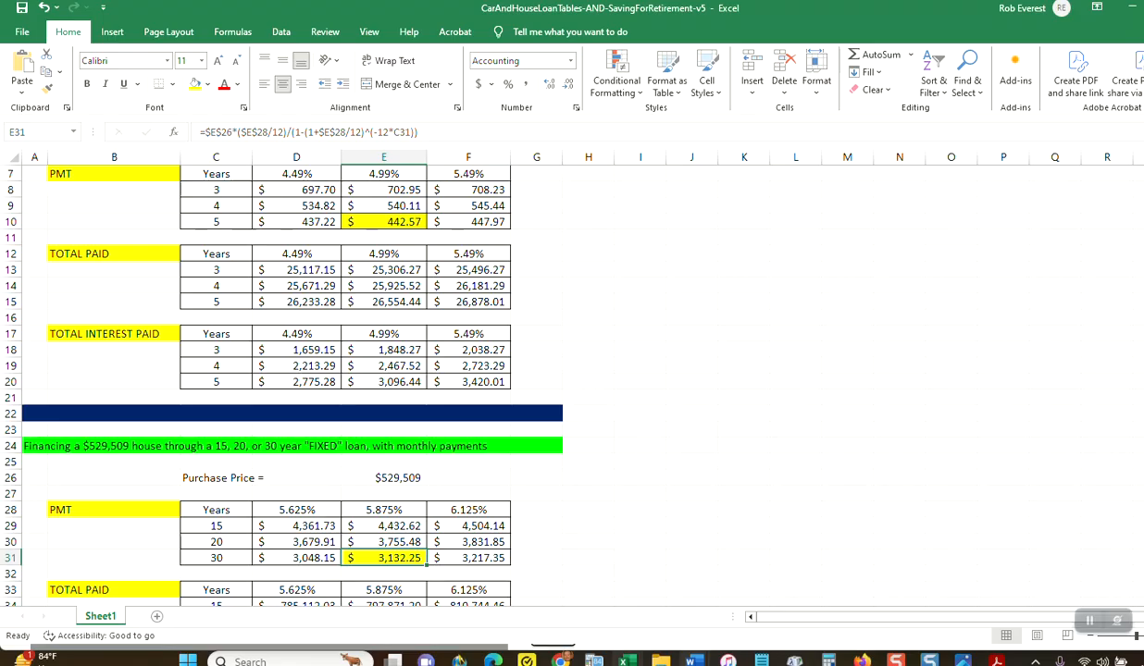
pyautogui.click(627, 659)
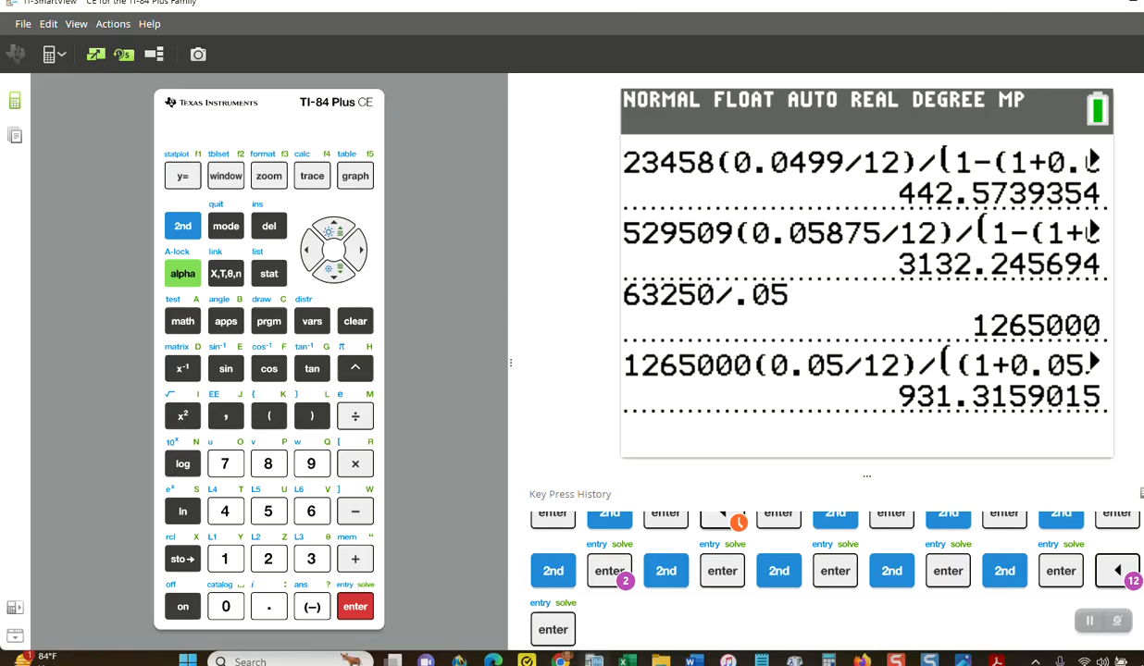
pyautogui.moveTo(693, 659)
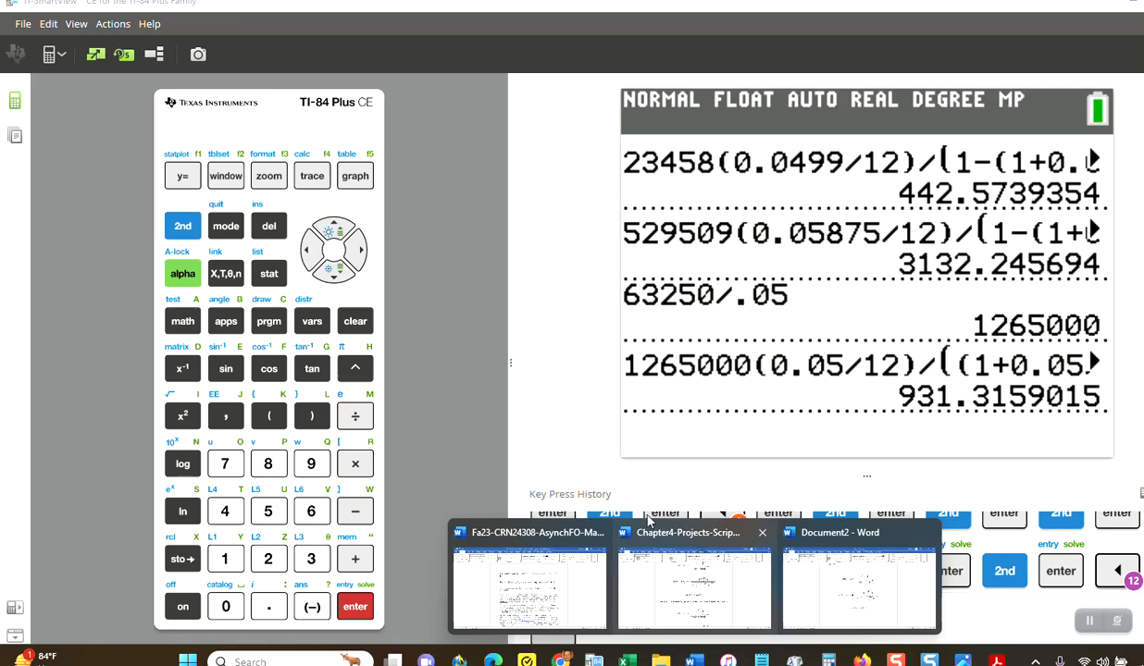
pyautogui.click(680, 589)
pyautogui.scroll(-6, 690, 326)
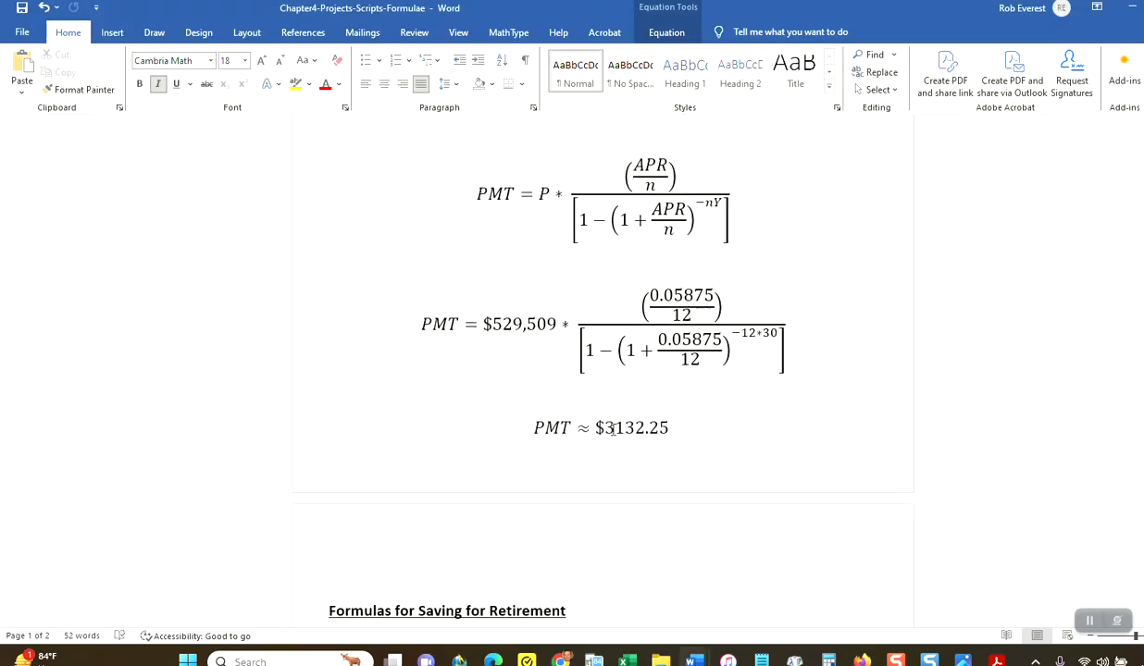
# - Return to the Excel workbook and change the nest-egg amount in the A45 retirement title to $1,265,000
pyautogui.moveTo(628, 659)
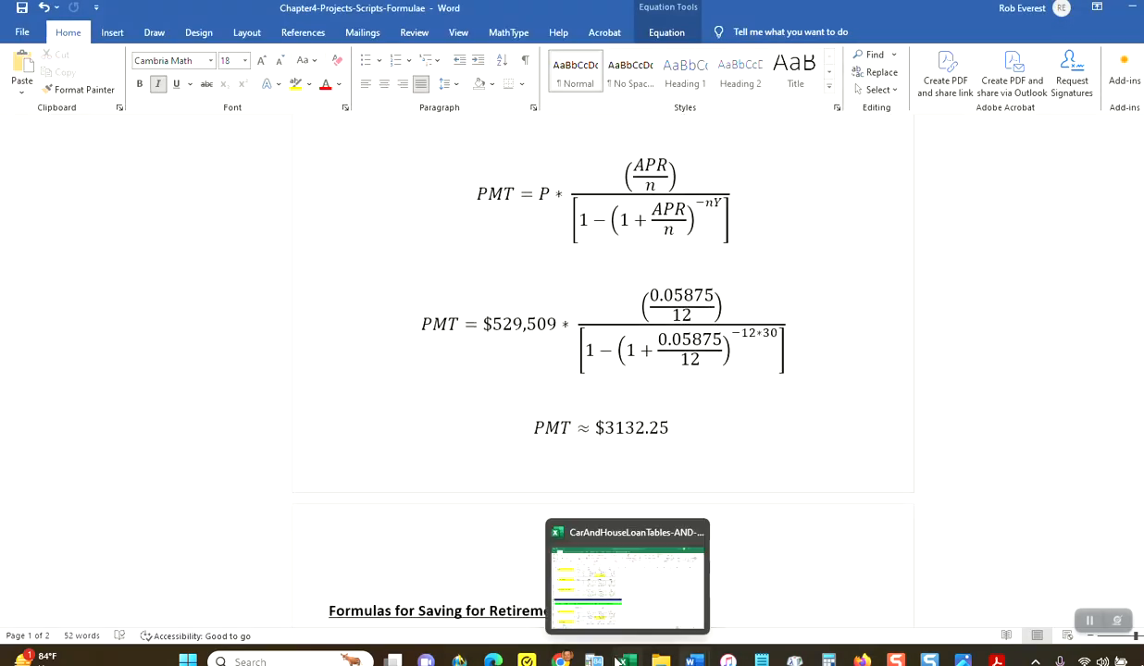
pyautogui.click(601, 574)
pyautogui.scroll(-3, 481, 460)
pyautogui.scroll(-9, 481, 460)
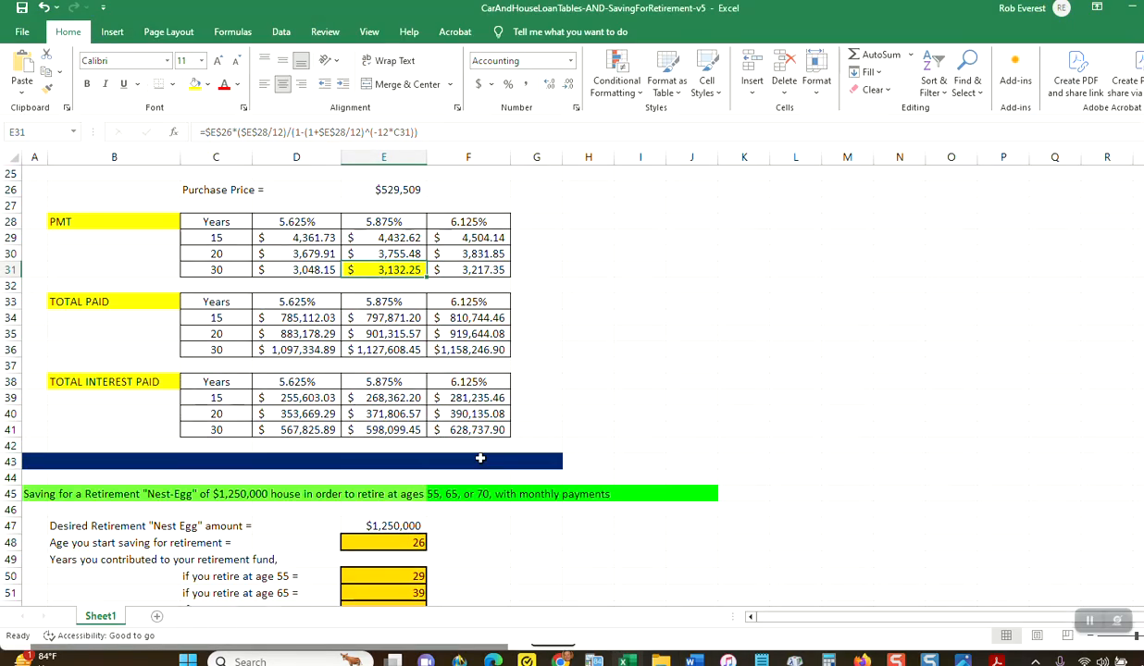
pyautogui.click(35, 200)
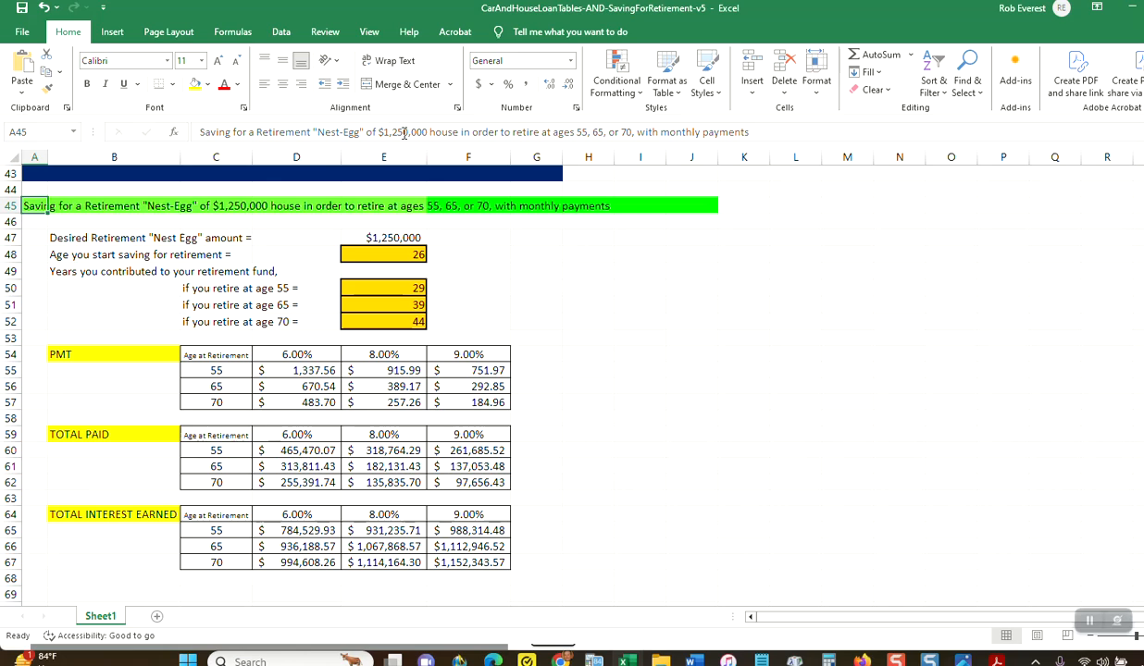
pyautogui.write('ts')
pyautogui.moveTo(401, 133); pyautogui.dragTo(396, 134)
pyautogui.write('65')
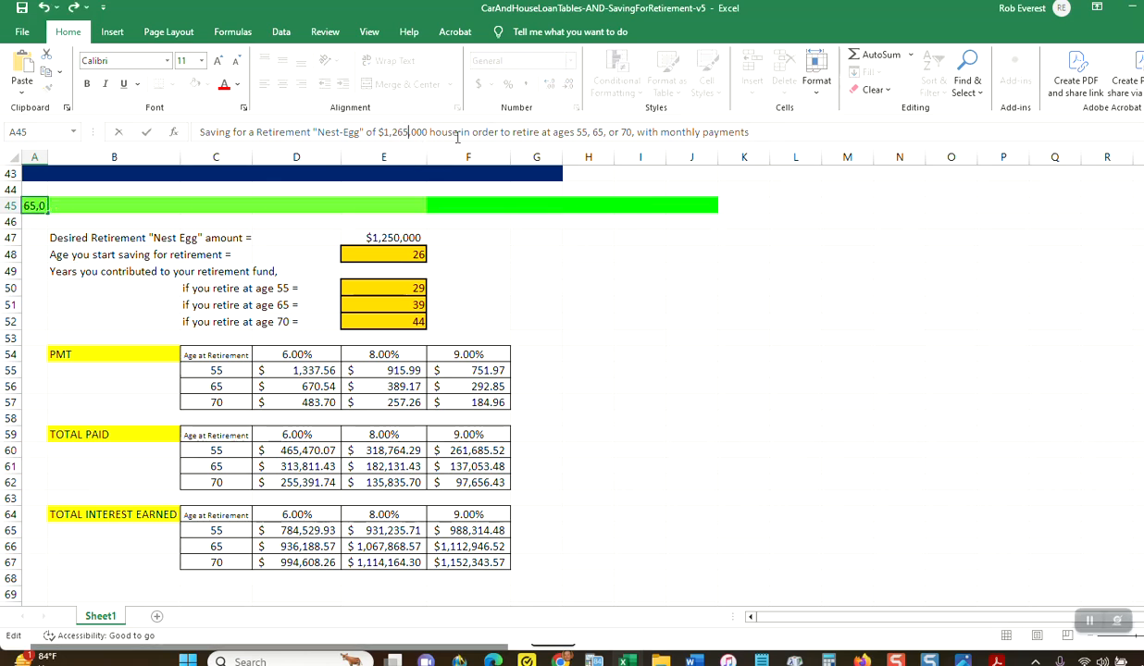
pyautogui.click(669, 321)
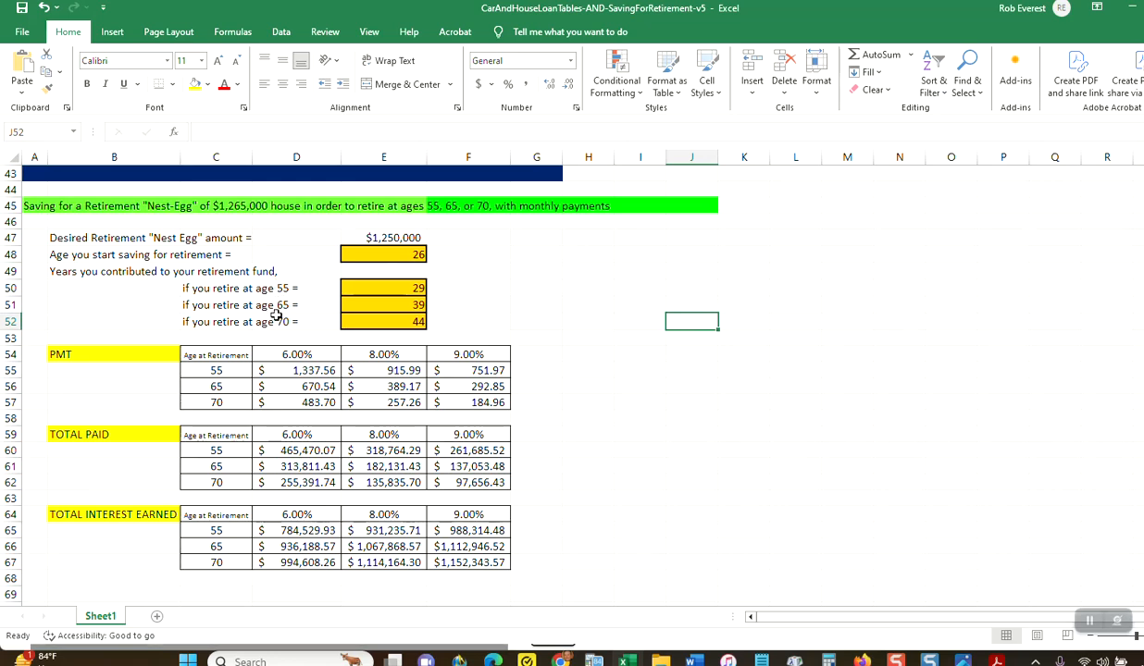
# - Set the desired retirement nest-egg amount in E47 to 1265000
pyautogui.click(396, 238)
pyautogui.click(217, 132)
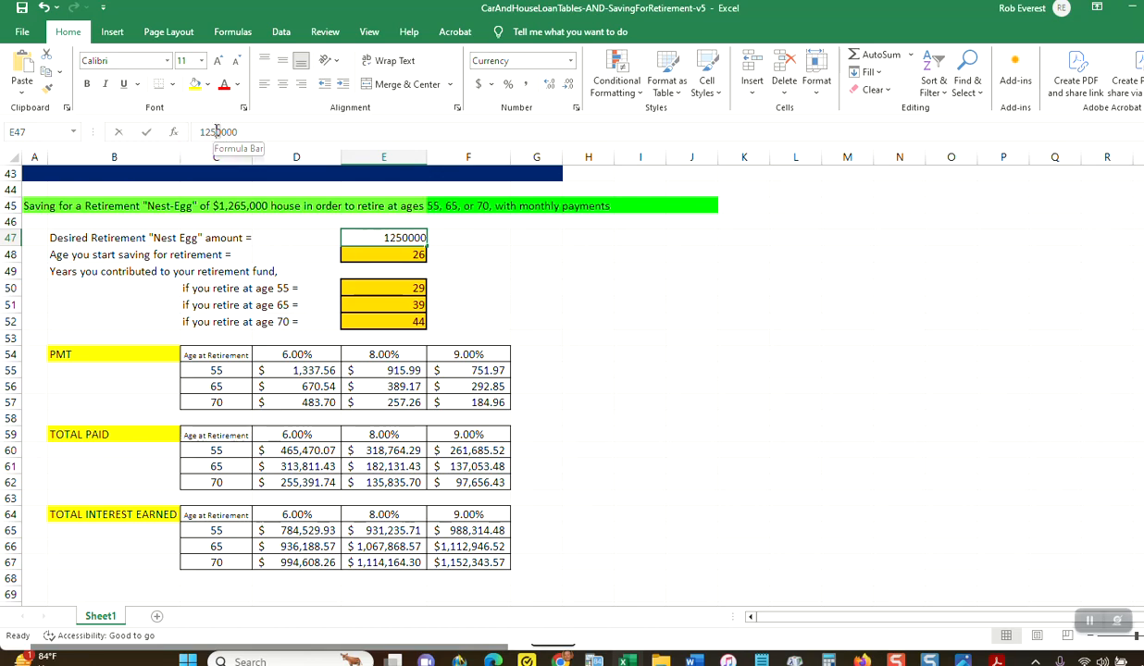
pyautogui.click(211, 132)
pyautogui.write('65')
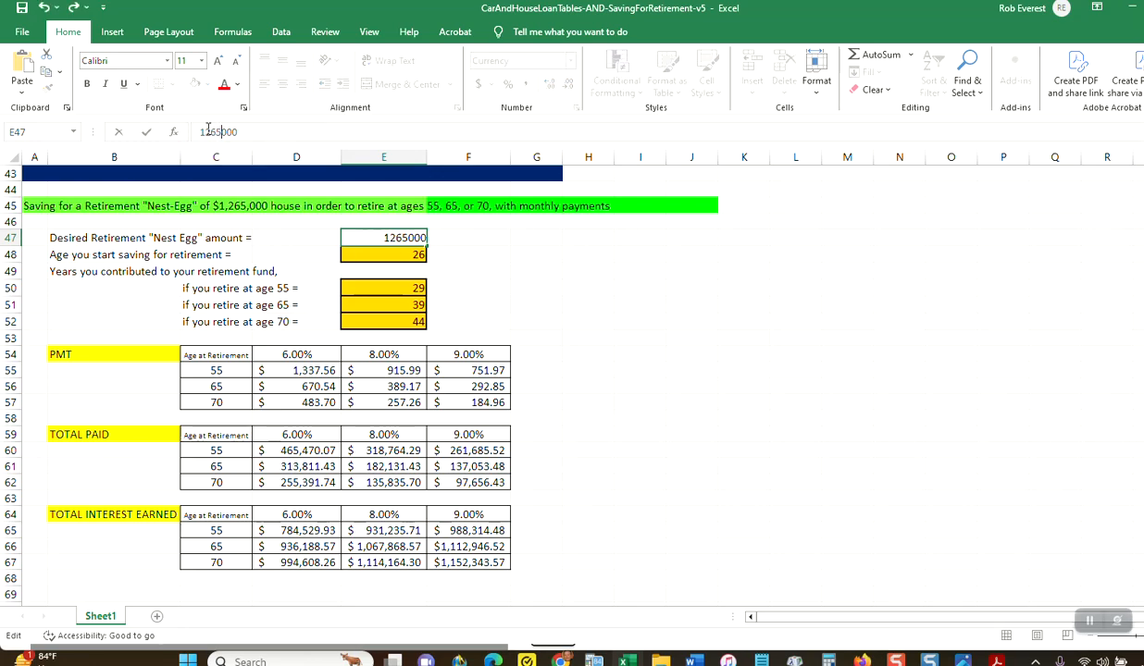
pyautogui.press('Return')
pyautogui.click(387, 232)
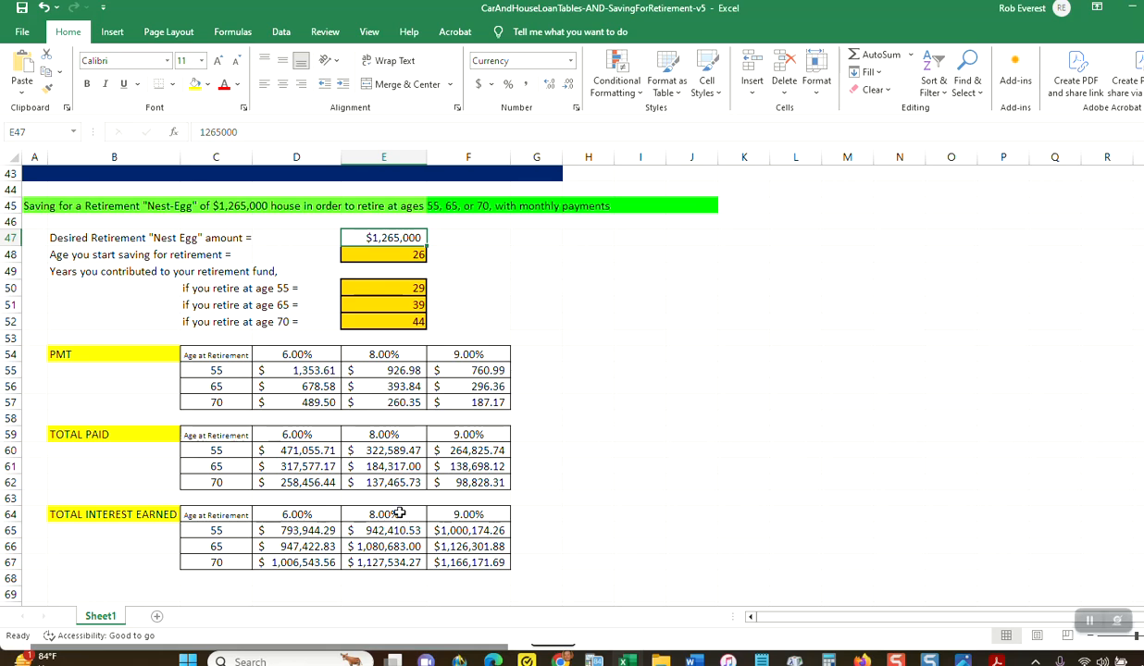
# - Set the first interest rate of the retirement PMT table, in D54, to 5%
pyautogui.click(305, 356)
pyautogui.click(219, 131)
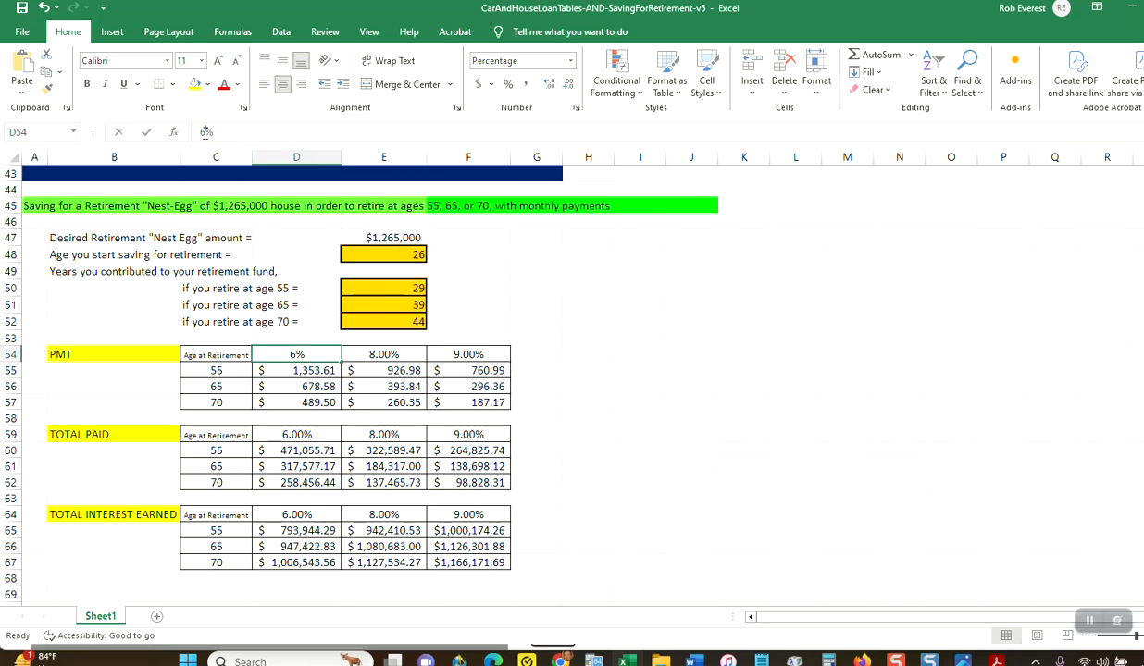
pyautogui.press('BackSpace')
pyautogui.write('5')
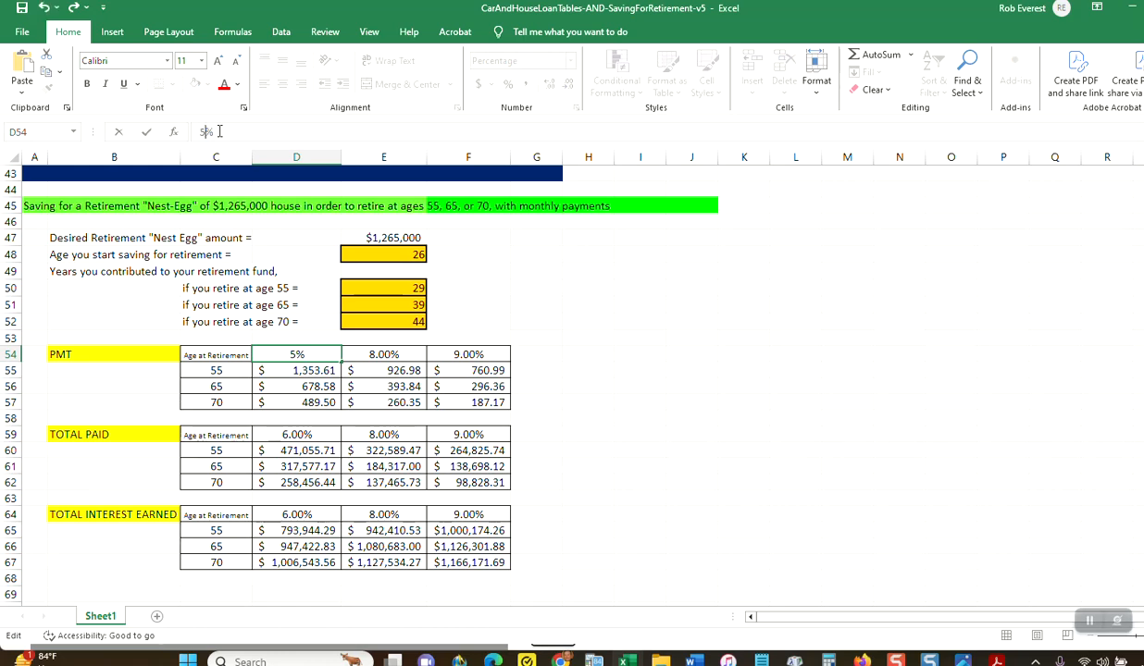
pyautogui.press('Return')
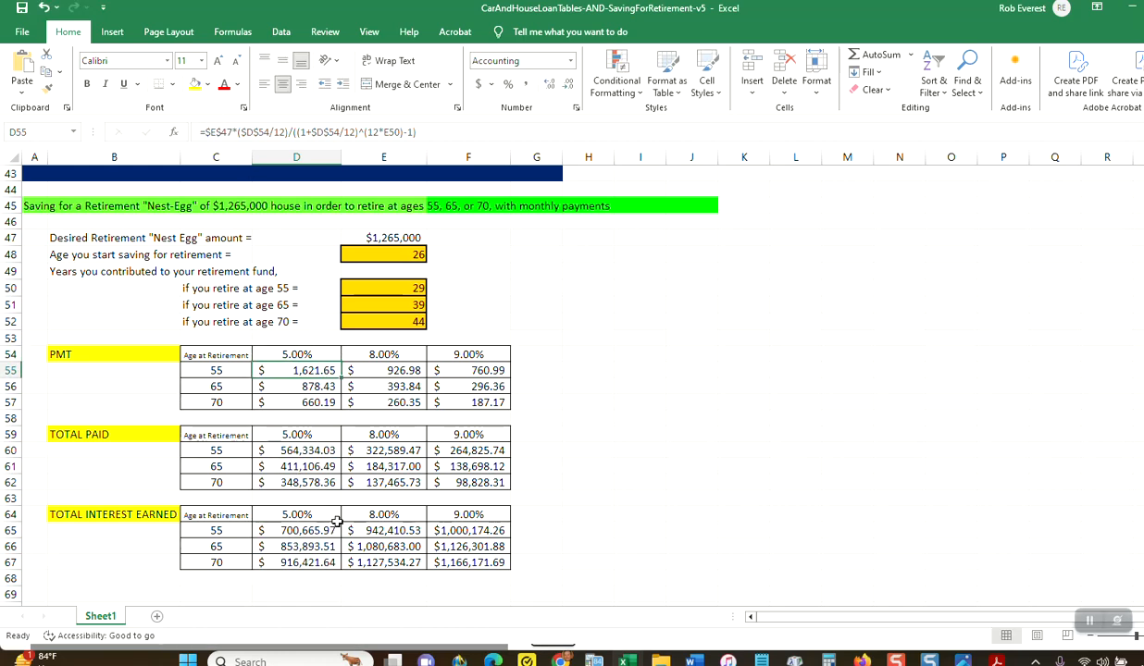
# - Set the middle interest rate of the retirement PMT table, in E54, to 6%
pyautogui.click(380, 355)
pyautogui.click(206, 132)
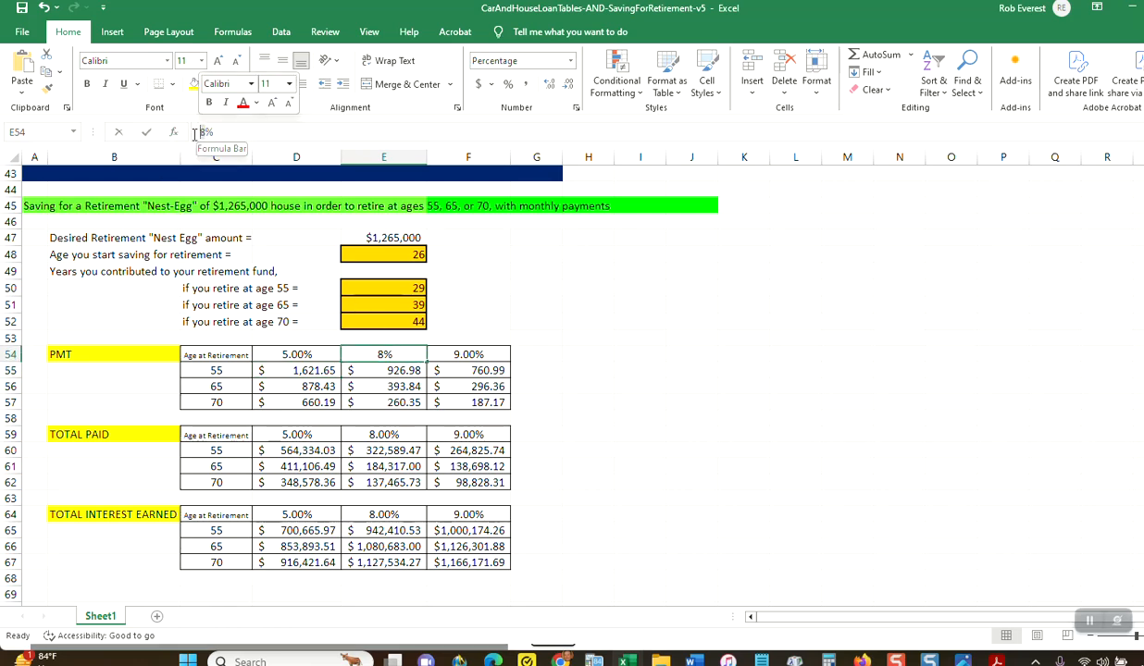
pyautogui.press('BackSpace')
pyautogui.write('6')
pyautogui.press('Return')
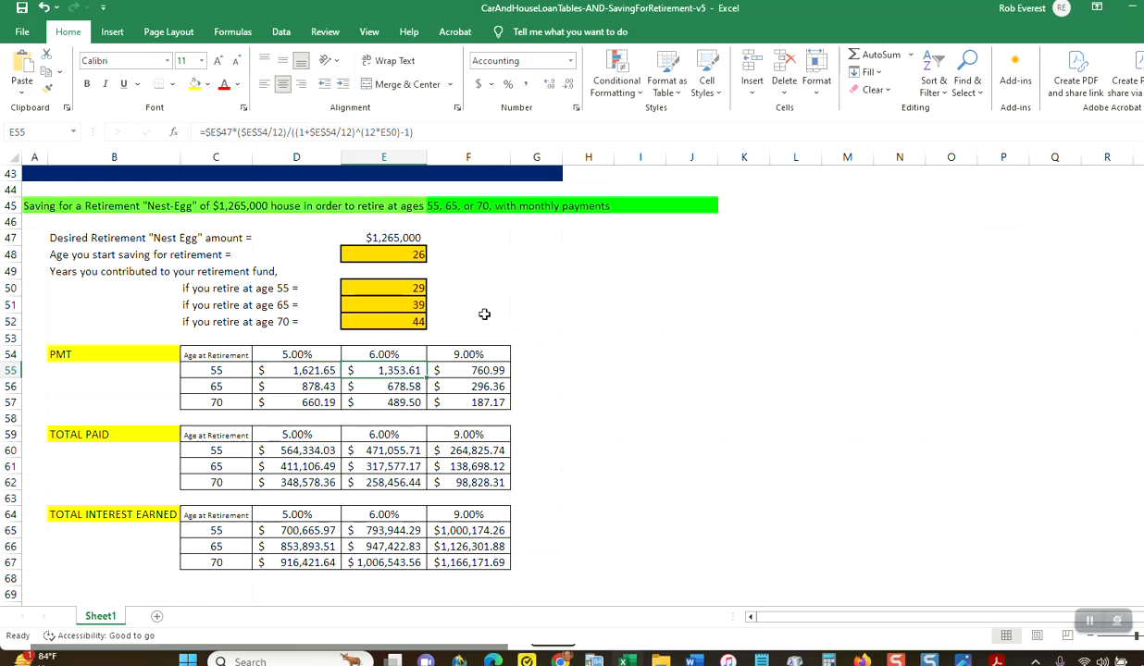
# - Set the third interest rate of the retirement PMT table, in F54, to 8%
pyautogui.click(463, 355)
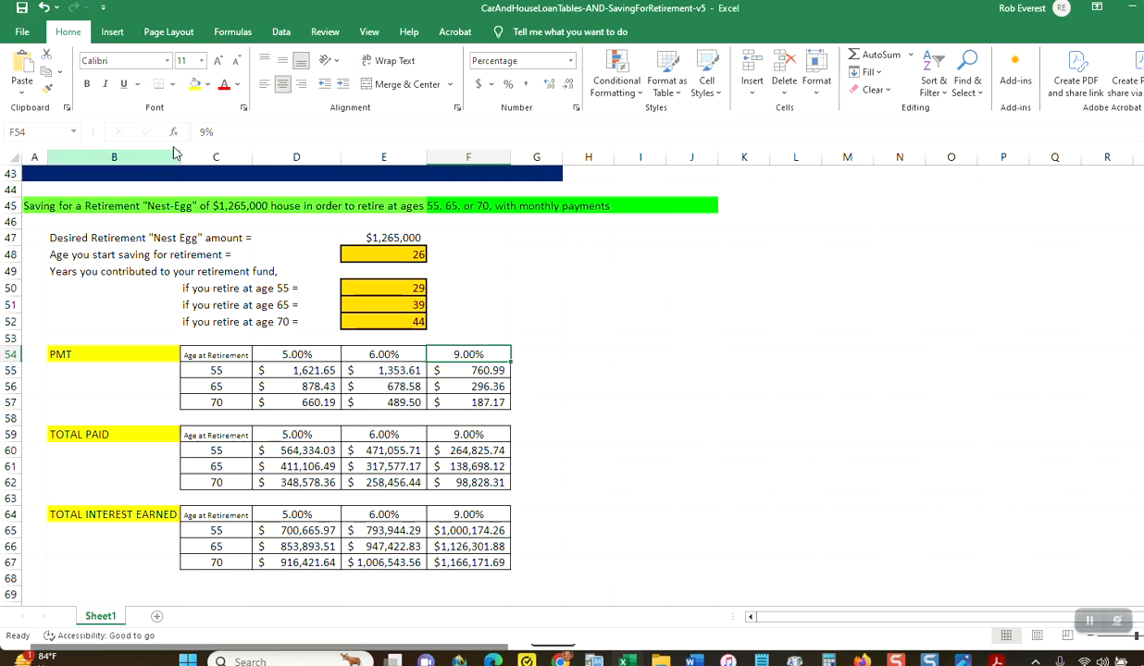
pyautogui.click(197, 133)
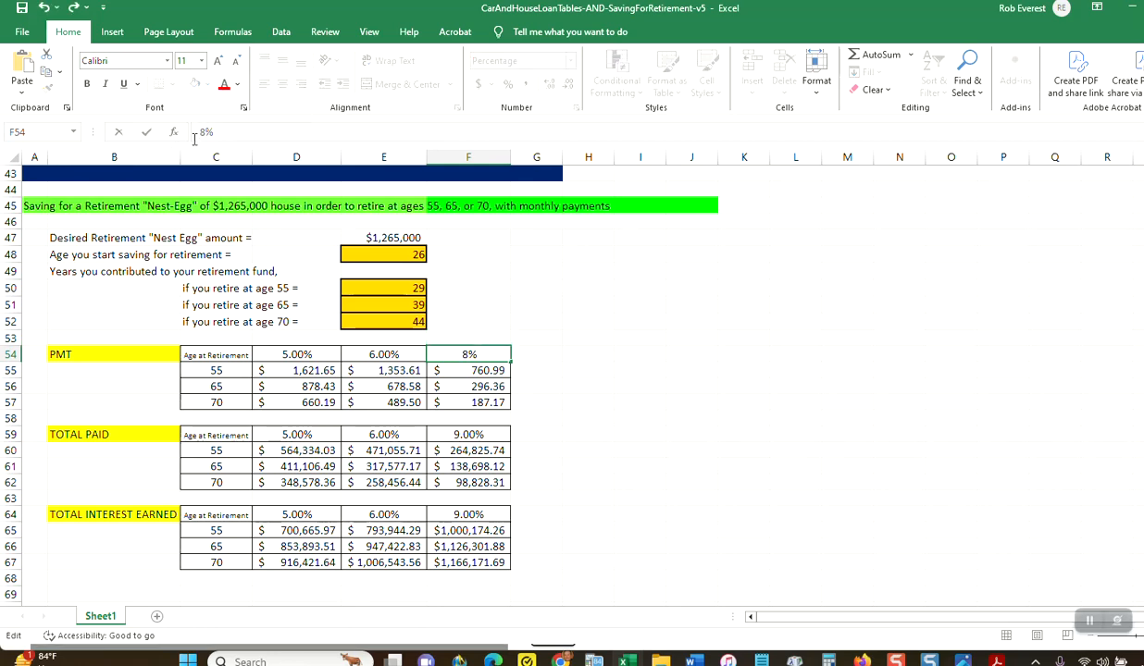
pyautogui.write('8')
pyautogui.press('Return')
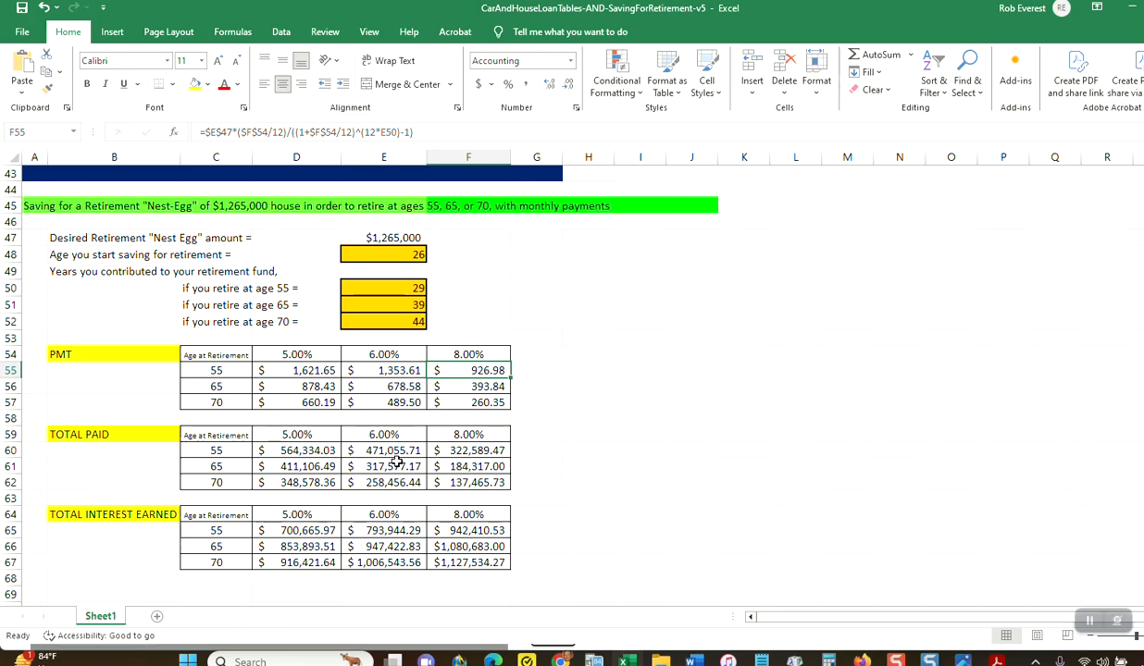
# - Set the age at which retirement saving starts, in E48, to 27
pyautogui.click(297, 357)
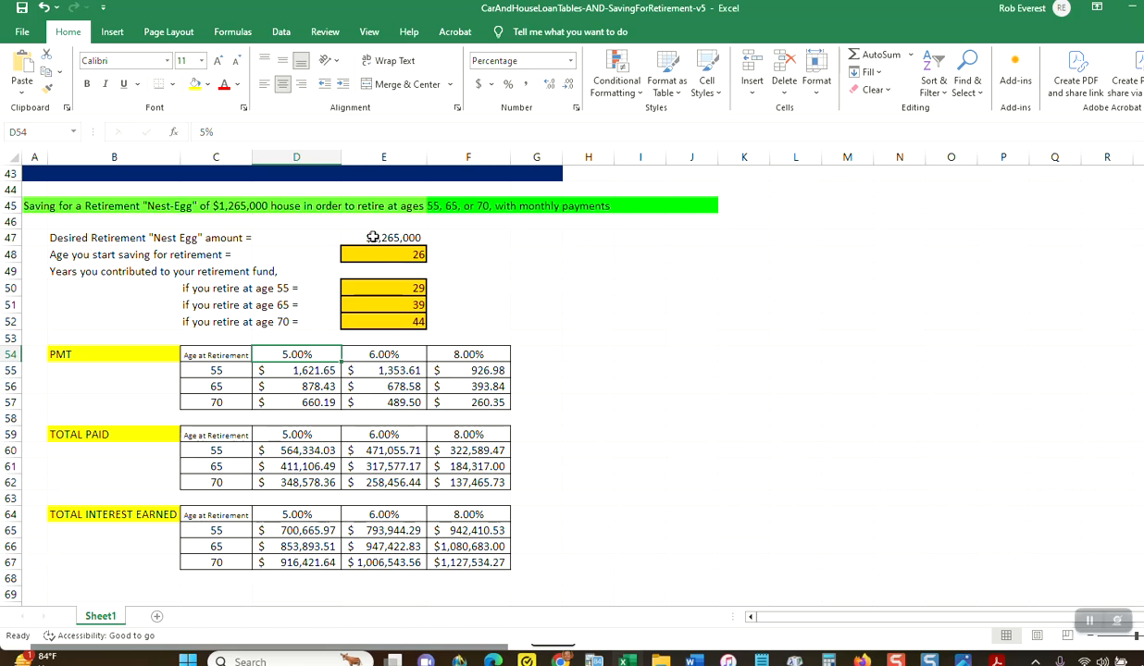
pyautogui.click(406, 256)
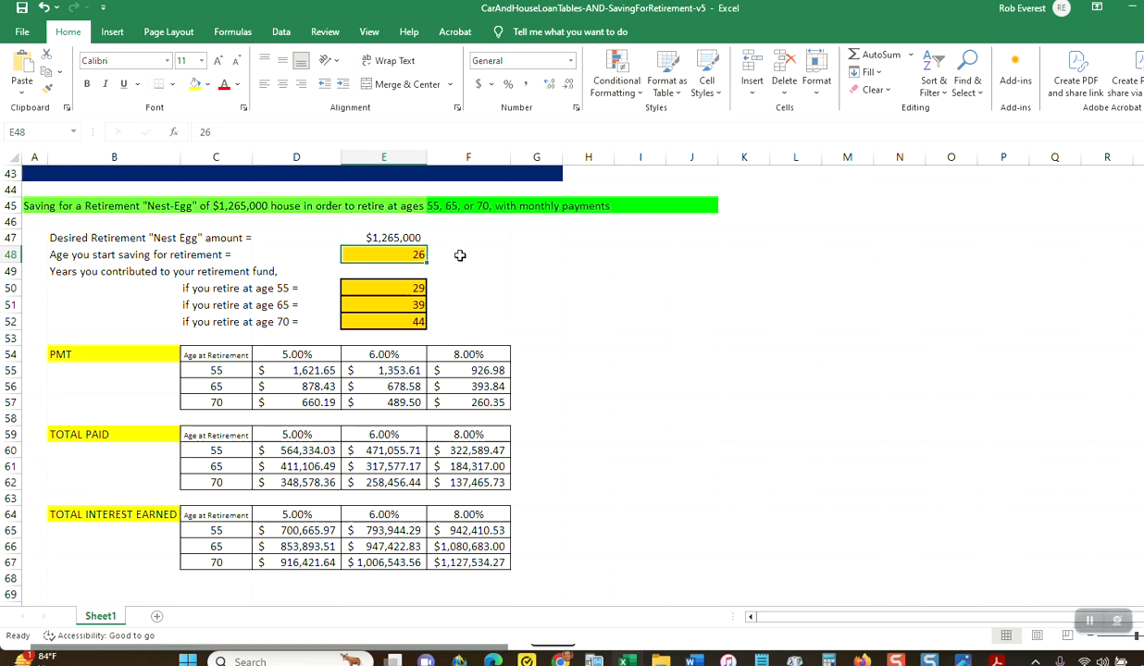
pyautogui.write('2')
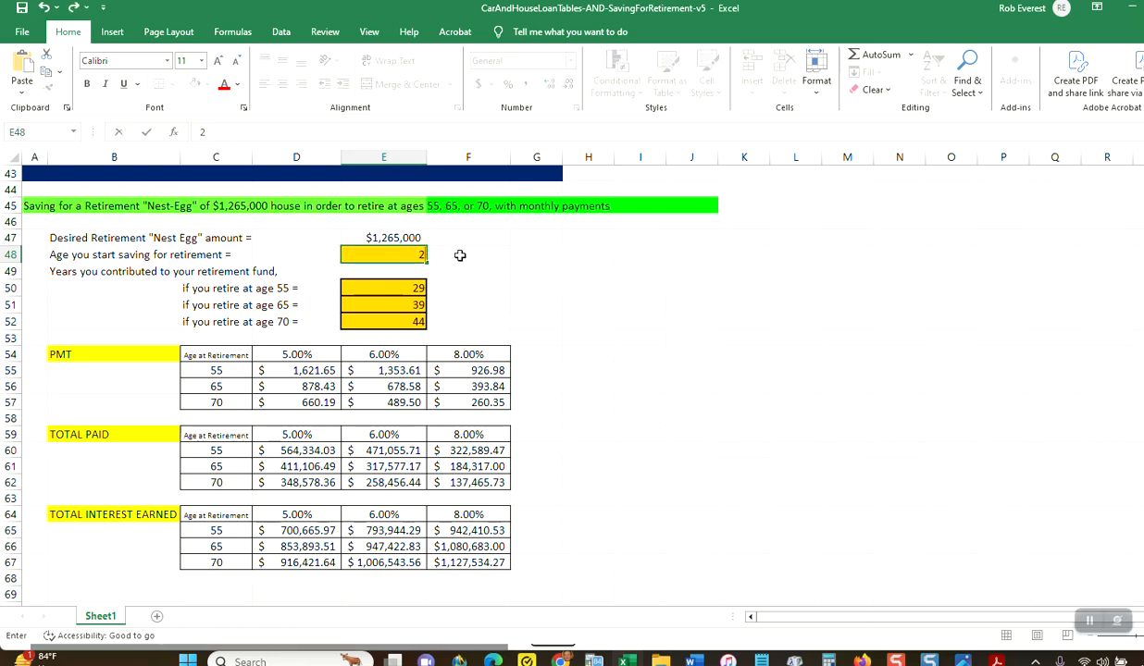
pyautogui.press('Return')
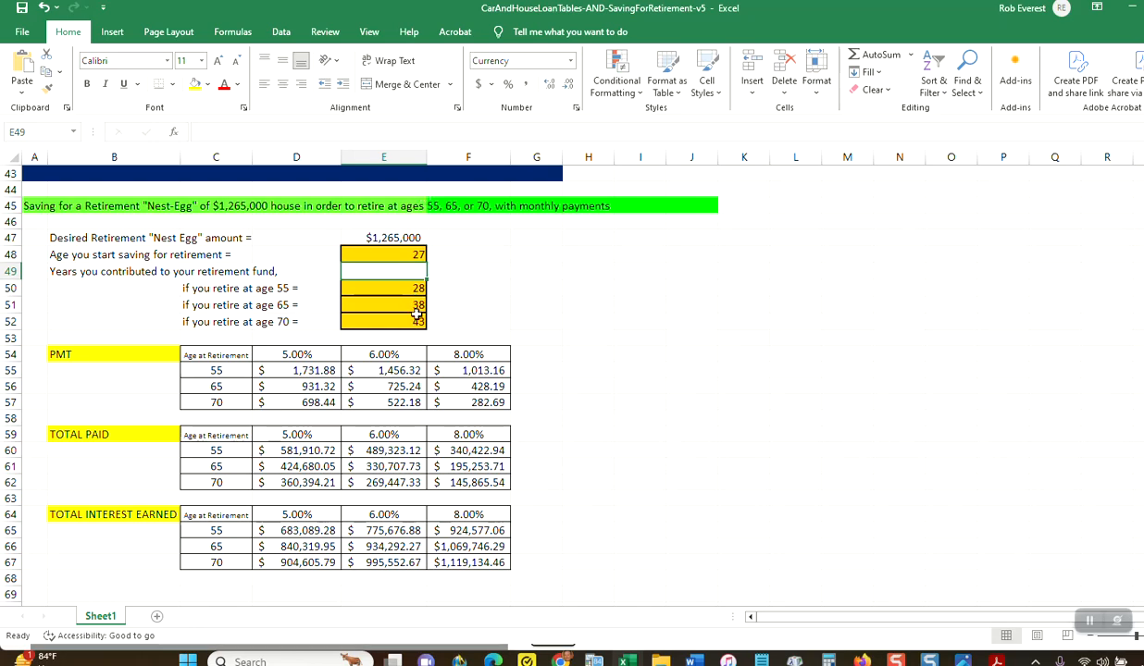
# - Highlight the monthly payment for retiring at age 65 at 5.00%, in D56, with yellow fill
pyautogui.click(324, 386)
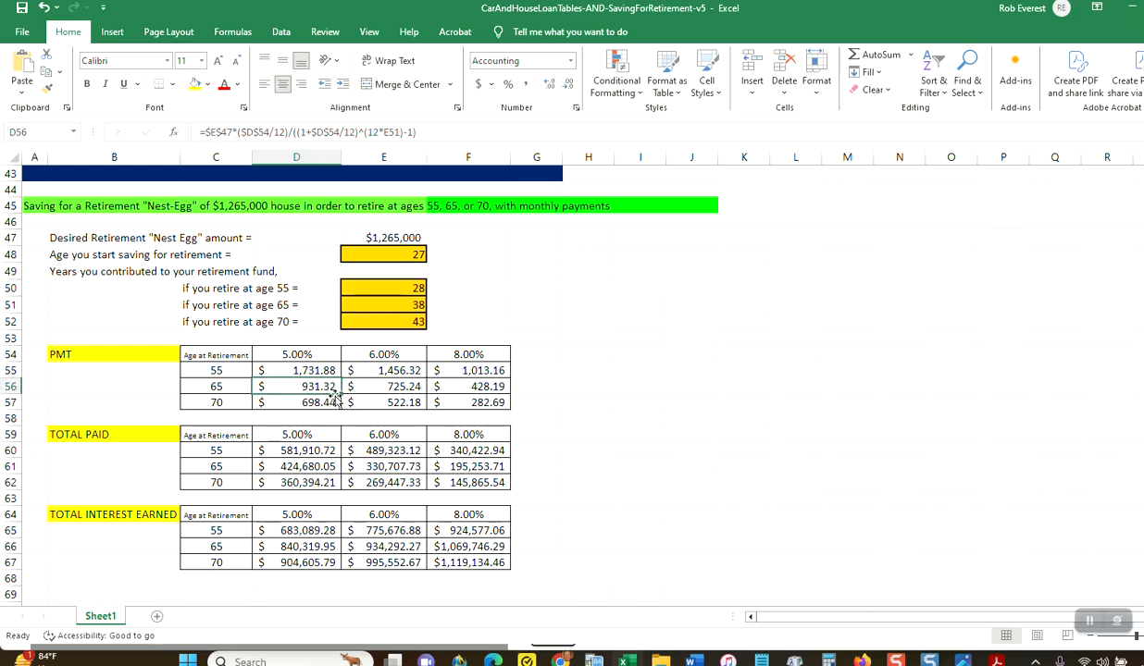
pyautogui.click(319, 355)
pyautogui.click(239, 387)
pyautogui.click(389, 254)
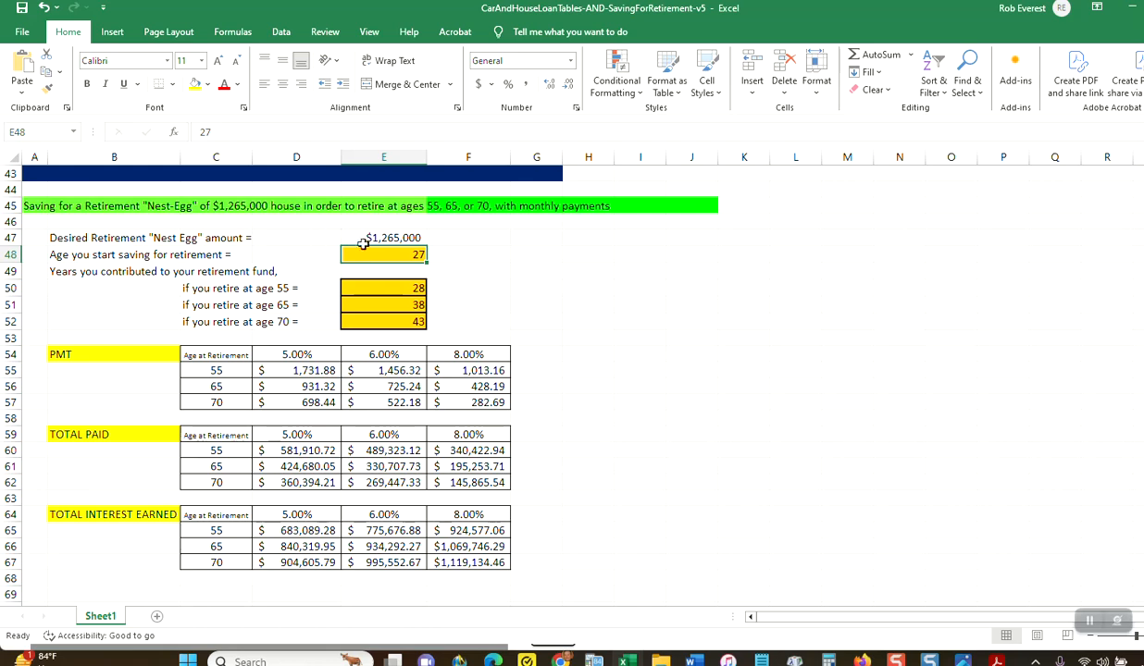
pyautogui.click(383, 239)
pyautogui.click(320, 386)
pyautogui.click(193, 84)
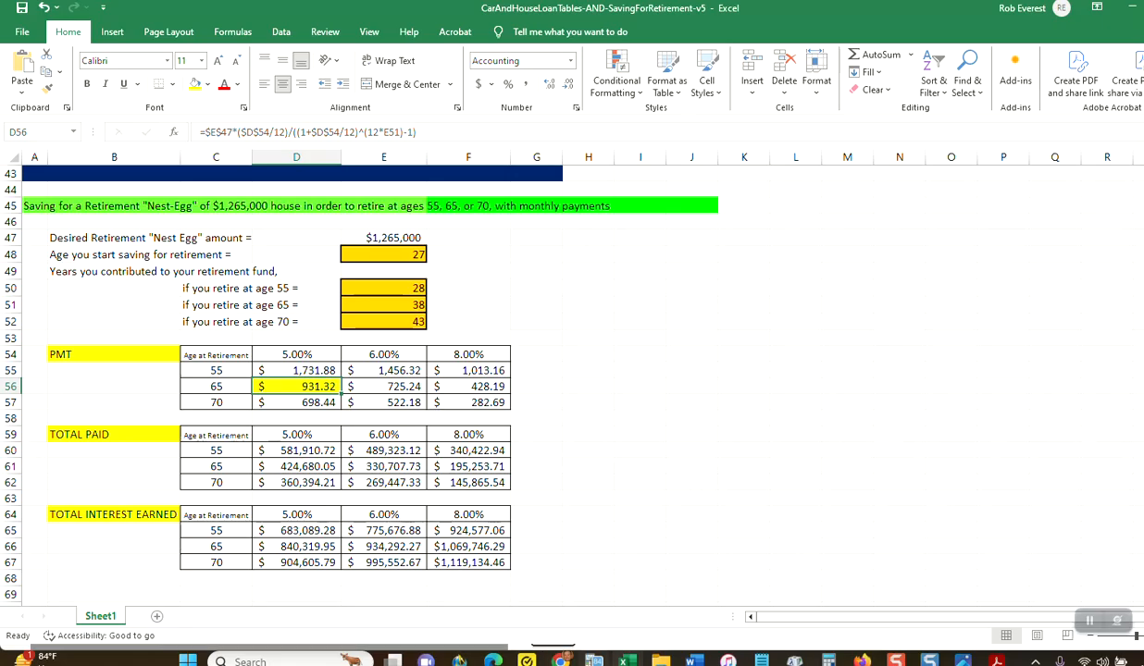
# - Check the retirement payment in TI-SmartView and against the Formulas for Saving for Retirement in the Chapter4-Projects-Scripts-Formulae Word document
pyautogui.click(594, 661)
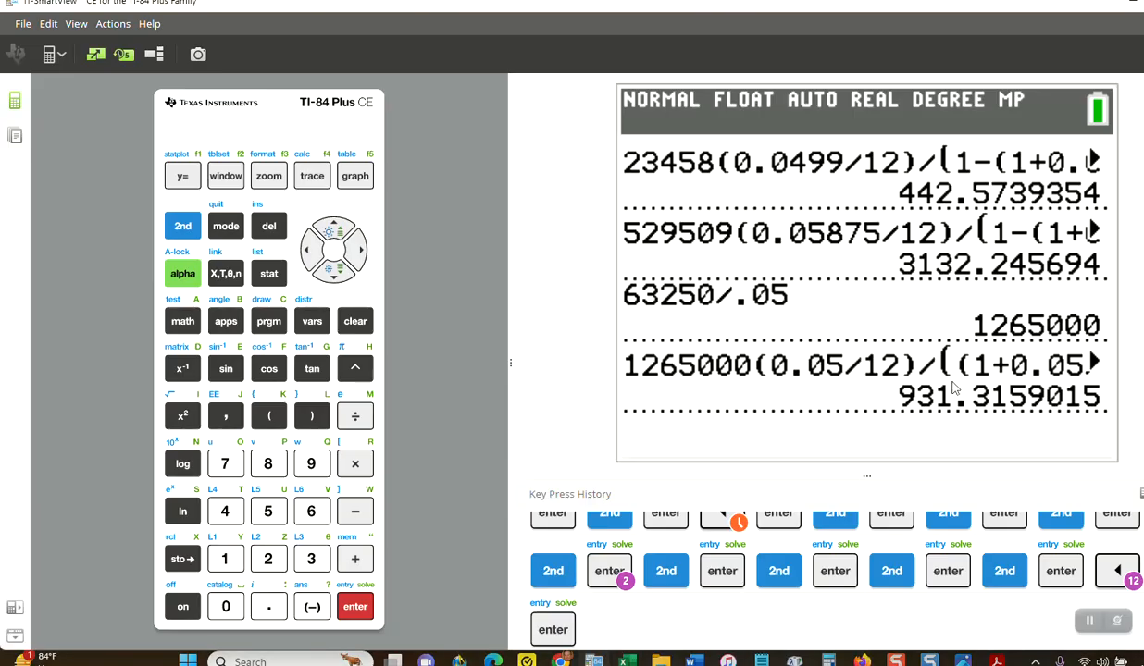
pyautogui.moveTo(693, 660)
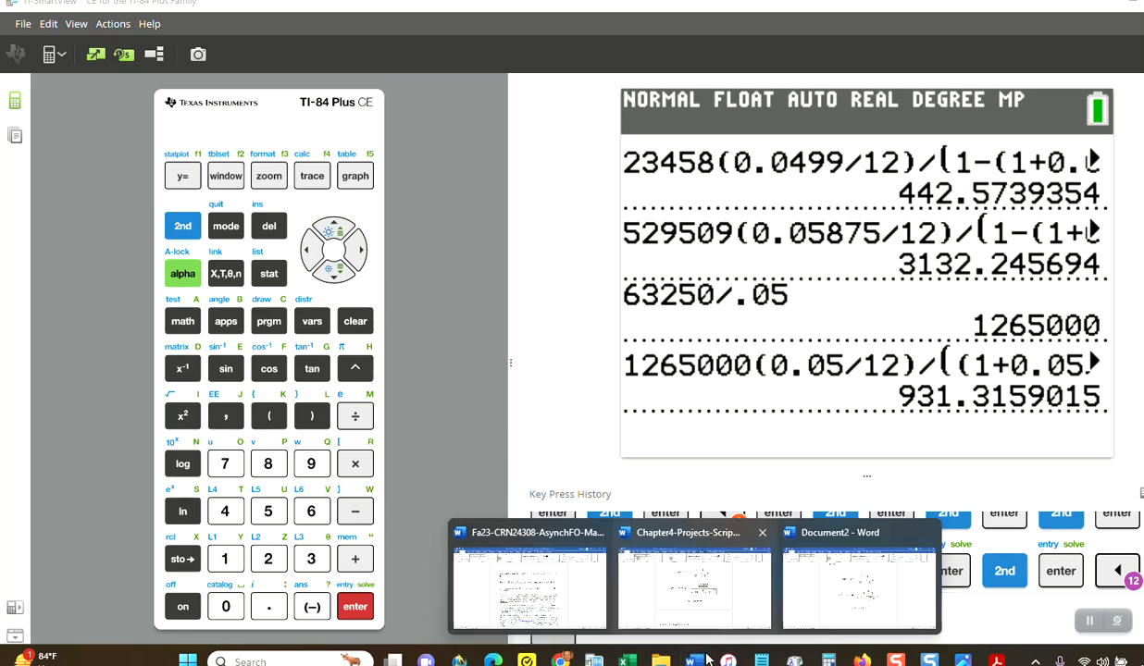
pyautogui.click(694, 583)
pyautogui.scroll(-10, 537, 379)
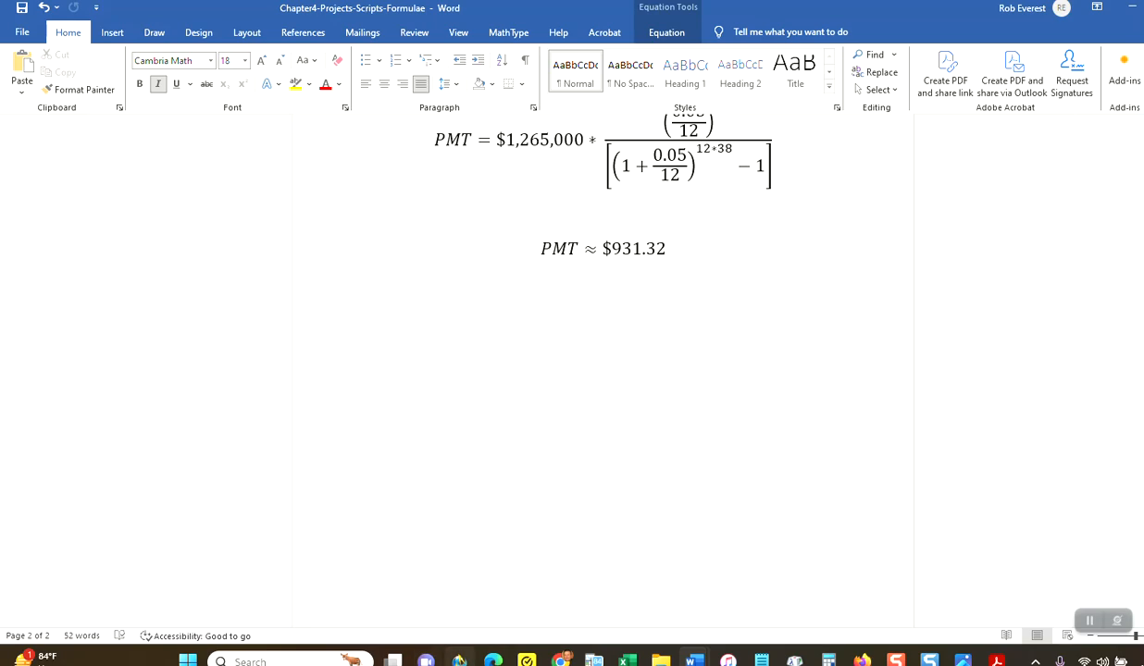
pyautogui.scroll(1, 571, 294)
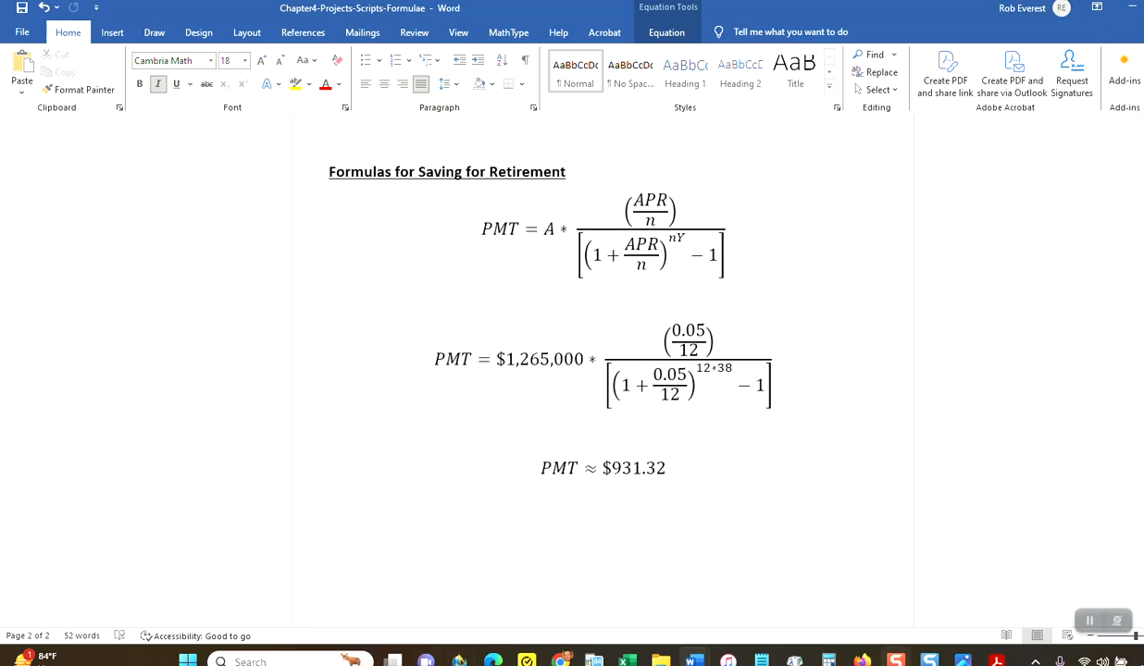
pyautogui.moveTo(627, 653)
pyautogui.moveTo(561, 655)
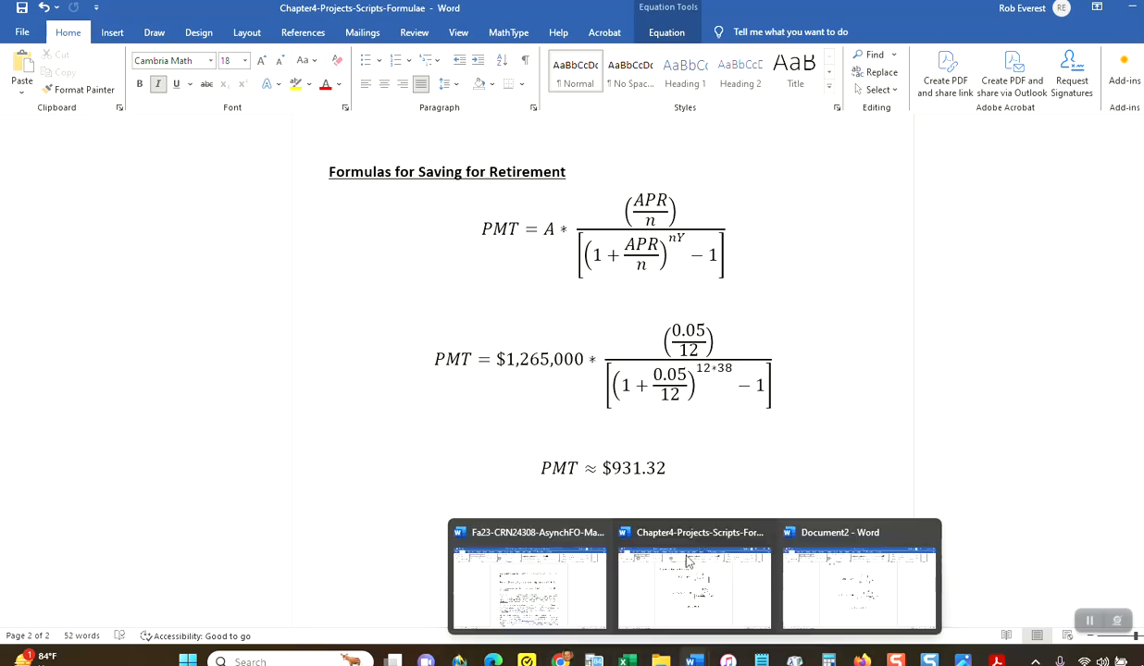
pyautogui.scroll(5, 656, 357)
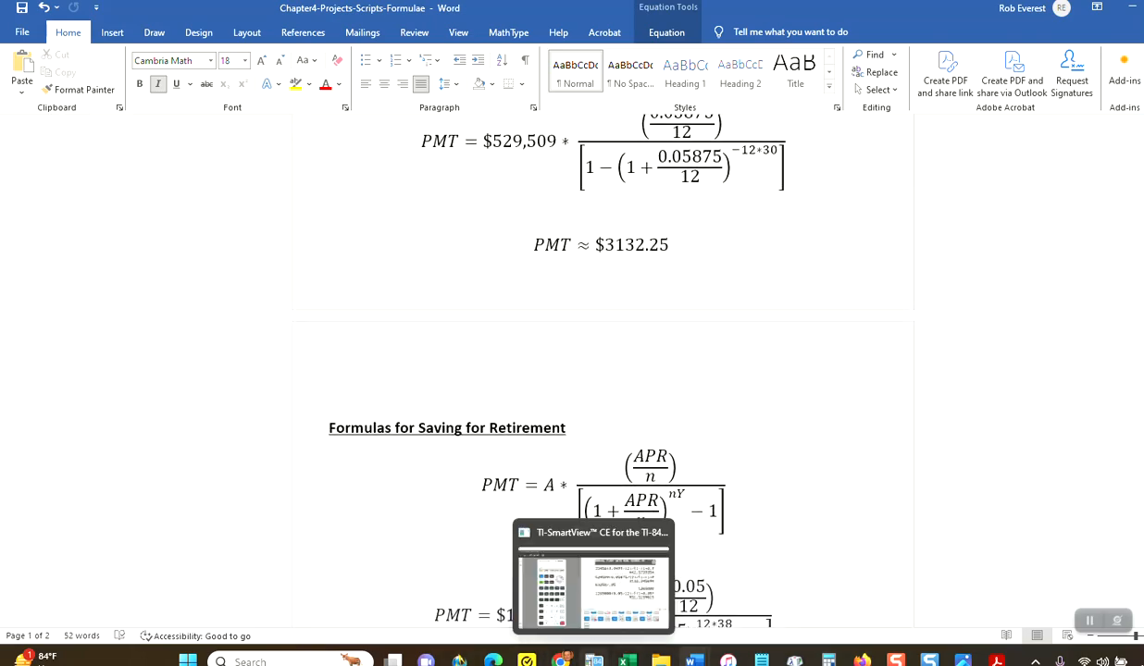
# - Return to the Excel workbook and review the car, house and retirement tables with their highlighted payments
pyautogui.click(627, 659)
pyautogui.scroll(7, 556, 284)
pyautogui.scroll(7, 560, 291)
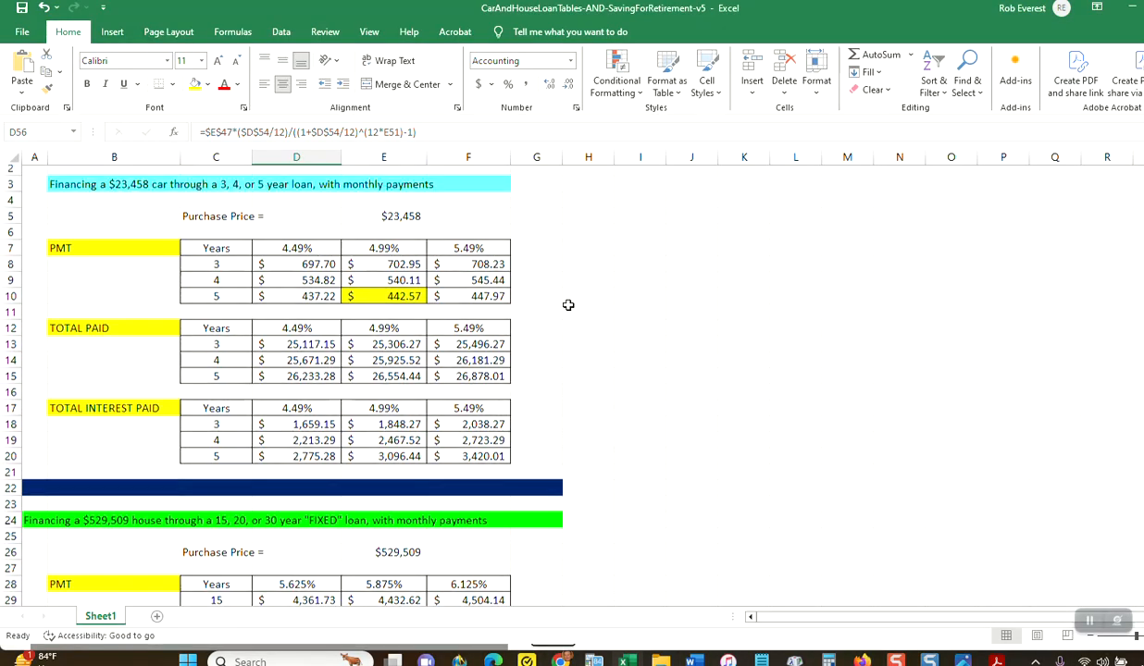
pyautogui.scroll(-17, 565, 304)
pyautogui.scroll(-5, 570, 308)
pyautogui.scroll(10, 567, 308)
pyautogui.scroll(-1, 567, 306)
pyautogui.scroll(10, 505, 314)
pyautogui.scroll(-1, 504, 315)
pyautogui.scroll(4, 508, 318)
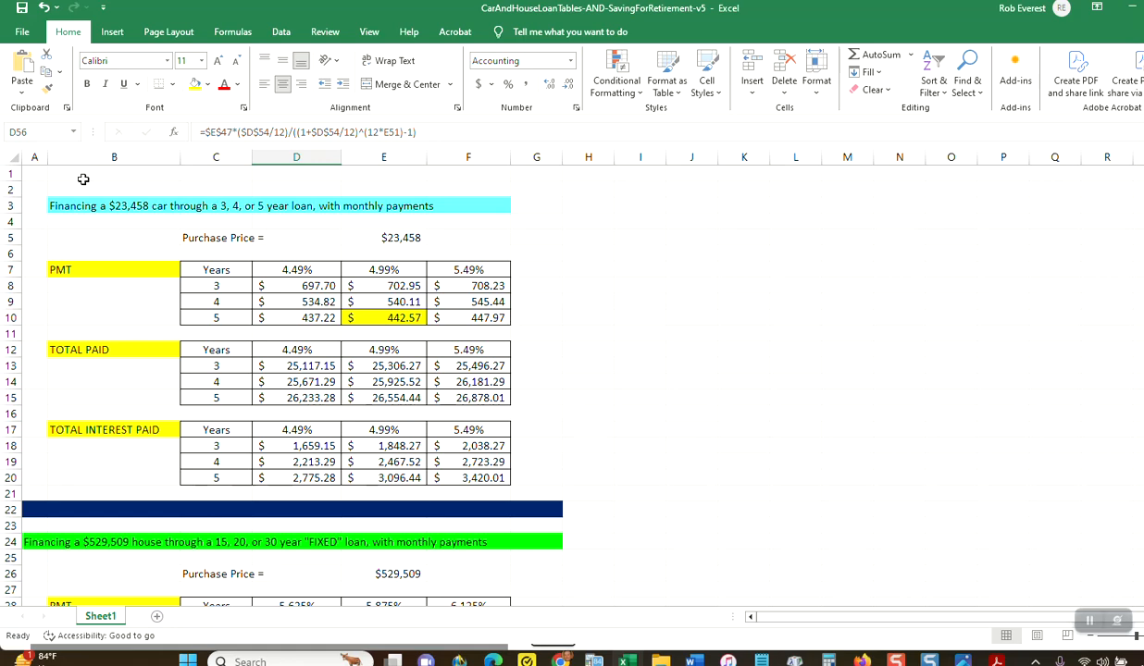
# - Copy the car financing tables in A1:G21 and paste them into the Word file Document2 below the PMT result
pyautogui.moveTo(34, 174); pyautogui.dragTo(549, 495)
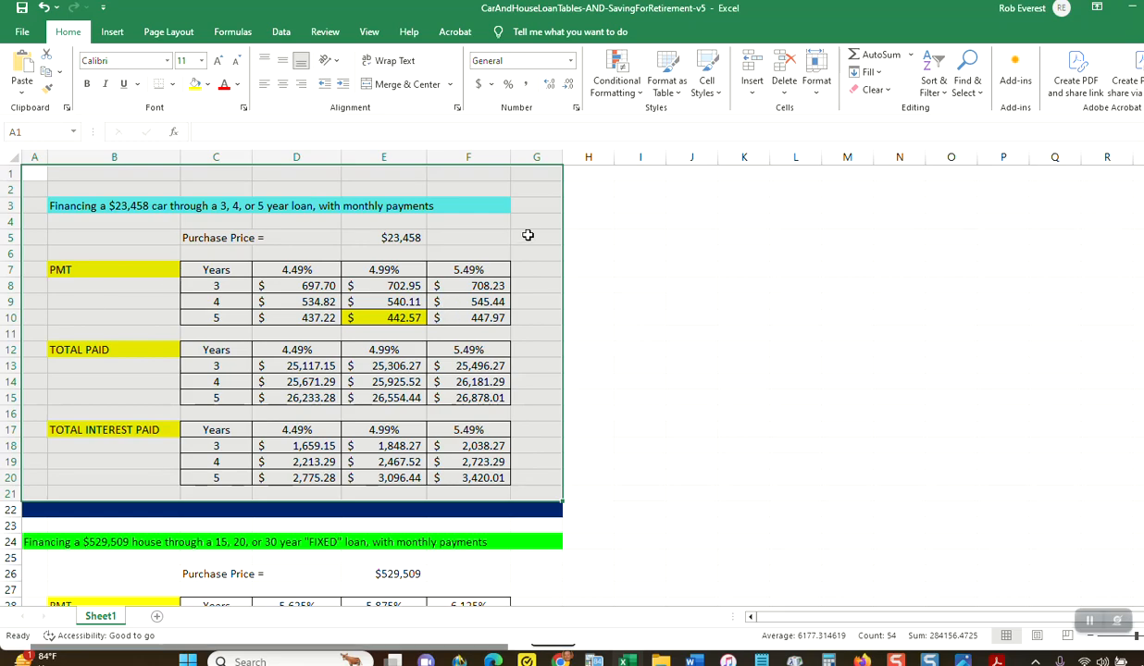
pyautogui.rightClick(527, 236)
pyautogui.click(565, 288)
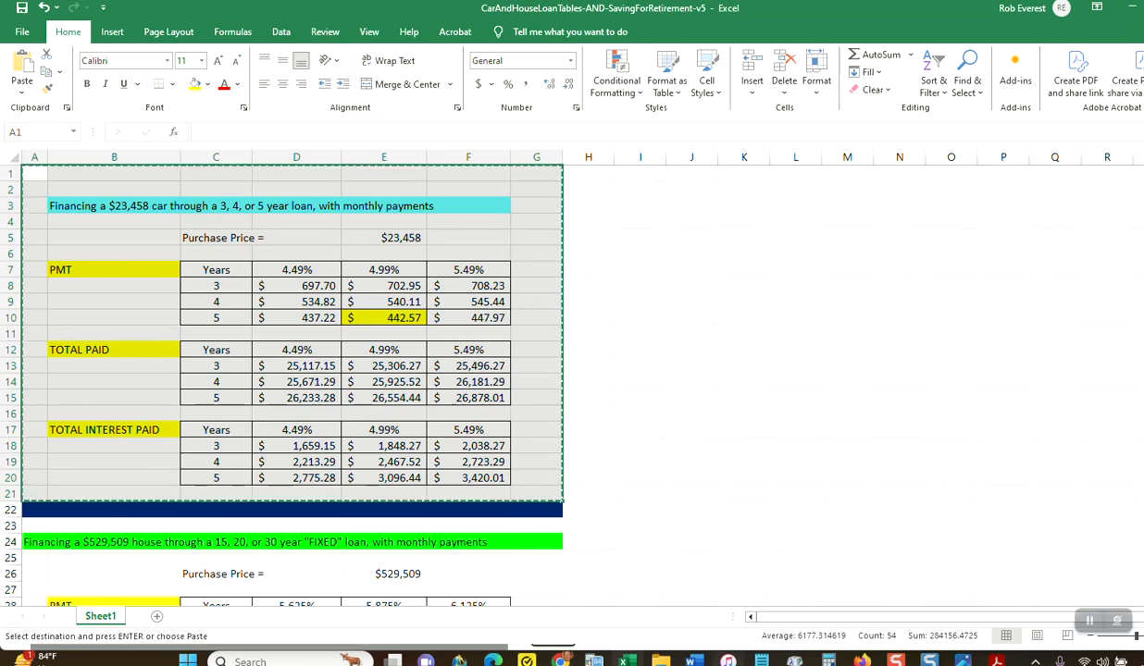
pyautogui.moveTo(757, 648)
pyautogui.click(858, 588)
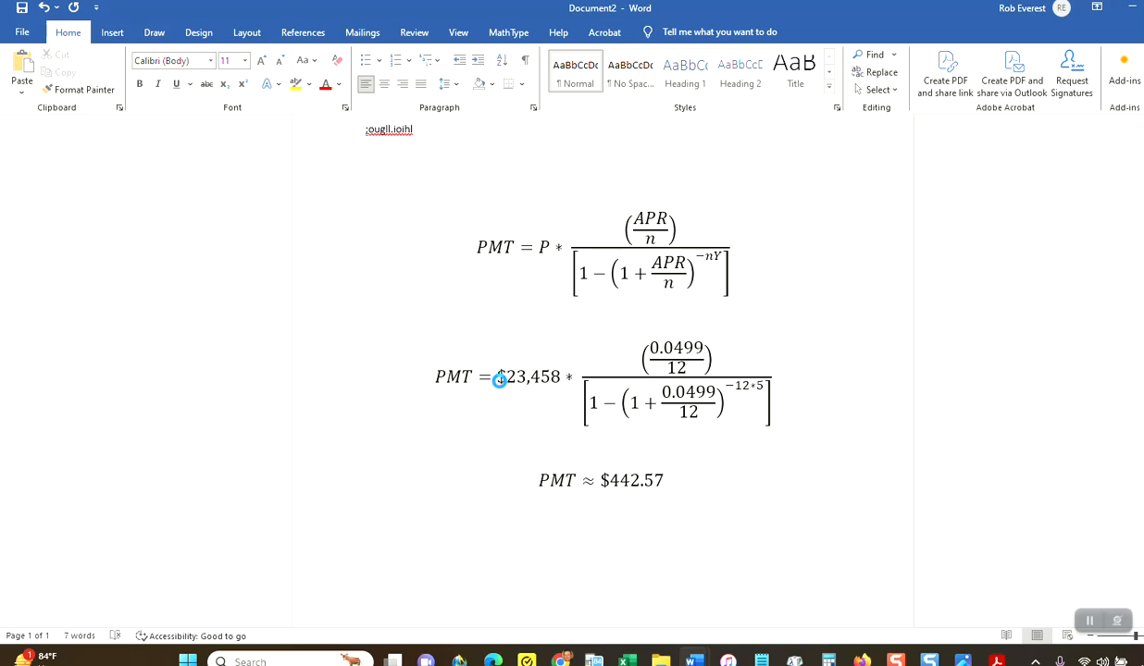
pyautogui.scroll(4, 682, 422)
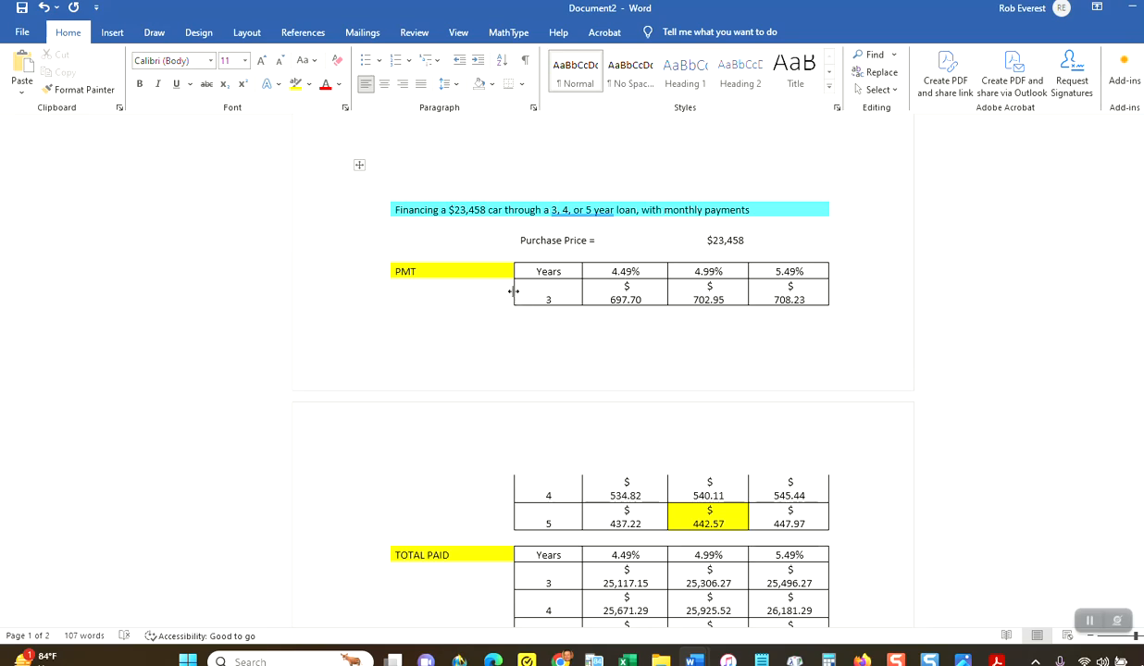
# - Resize the pasted table's columns, narrowing the label and Years columns so every dollar amount fits on one line
pyautogui.moveTo(511, 291); pyautogui.dragTo(474, 290)
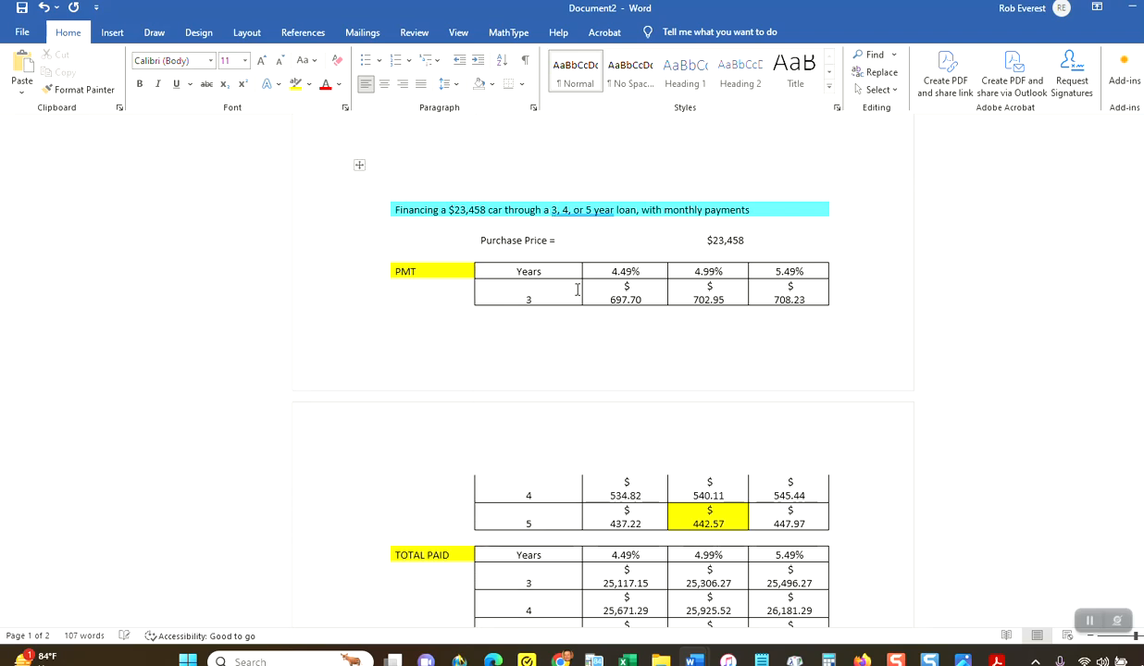
pyautogui.moveTo(578, 290); pyautogui.dragTo(529, 293)
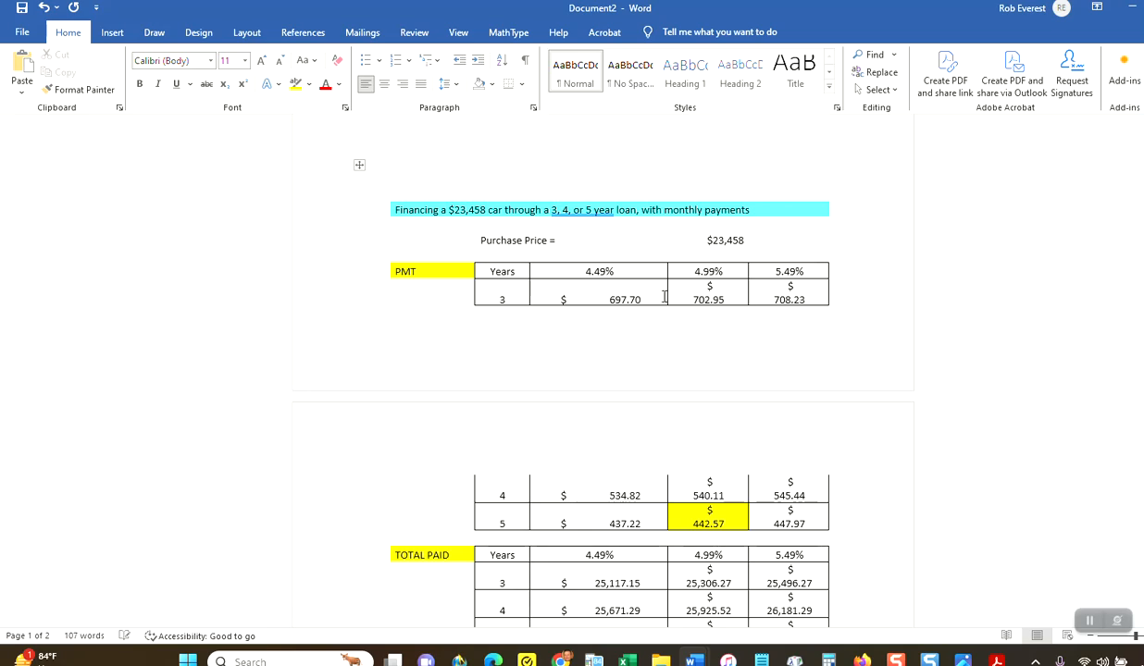
pyautogui.moveTo(668, 296); pyautogui.dragTo(631, 292)
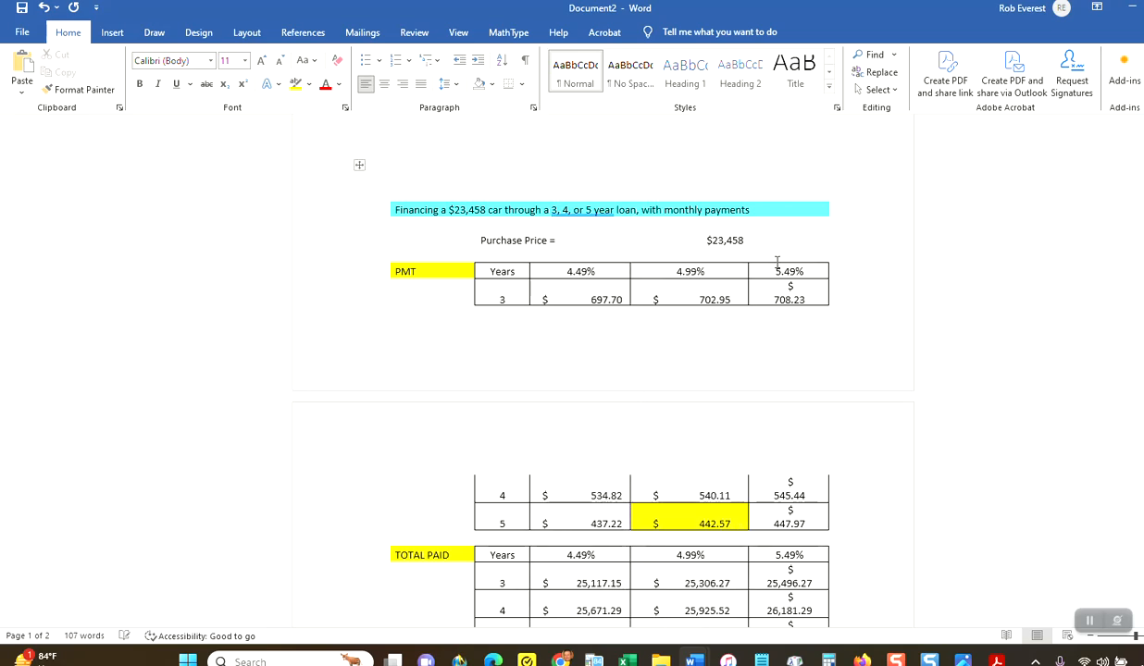
pyautogui.moveTo(747, 271); pyautogui.dragTo(722, 270)
pyautogui.scroll(-3, 741, 301)
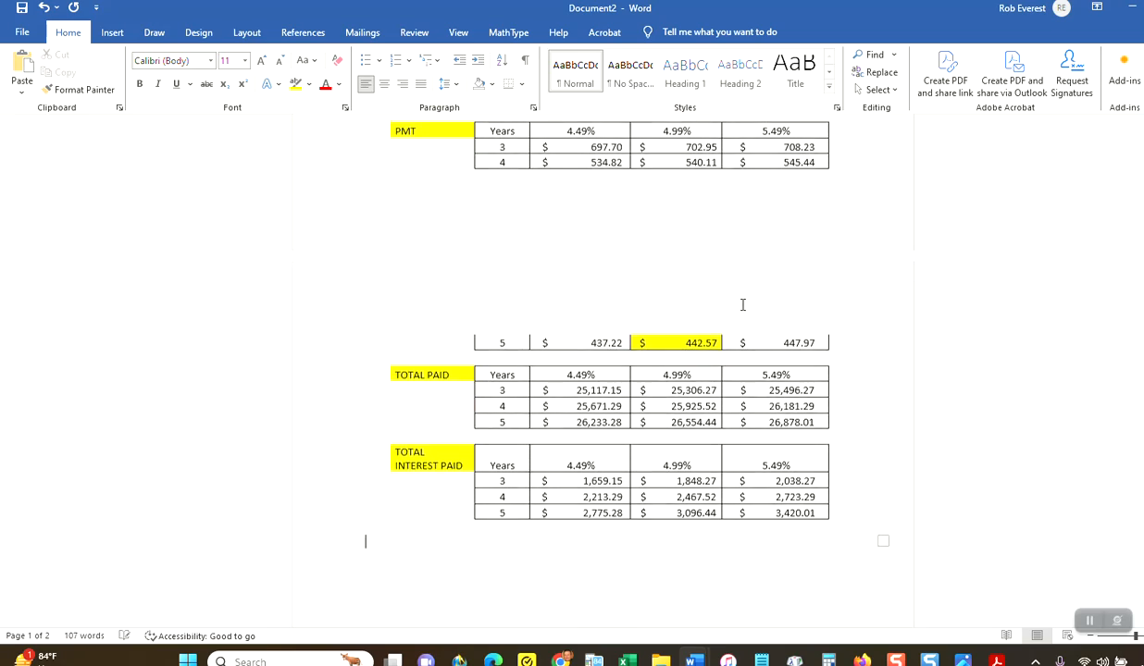
# - Insert six blank lines between the PMT result and the car financing table to move the whole table onto page two
pyautogui.scroll(4, 754, 322)
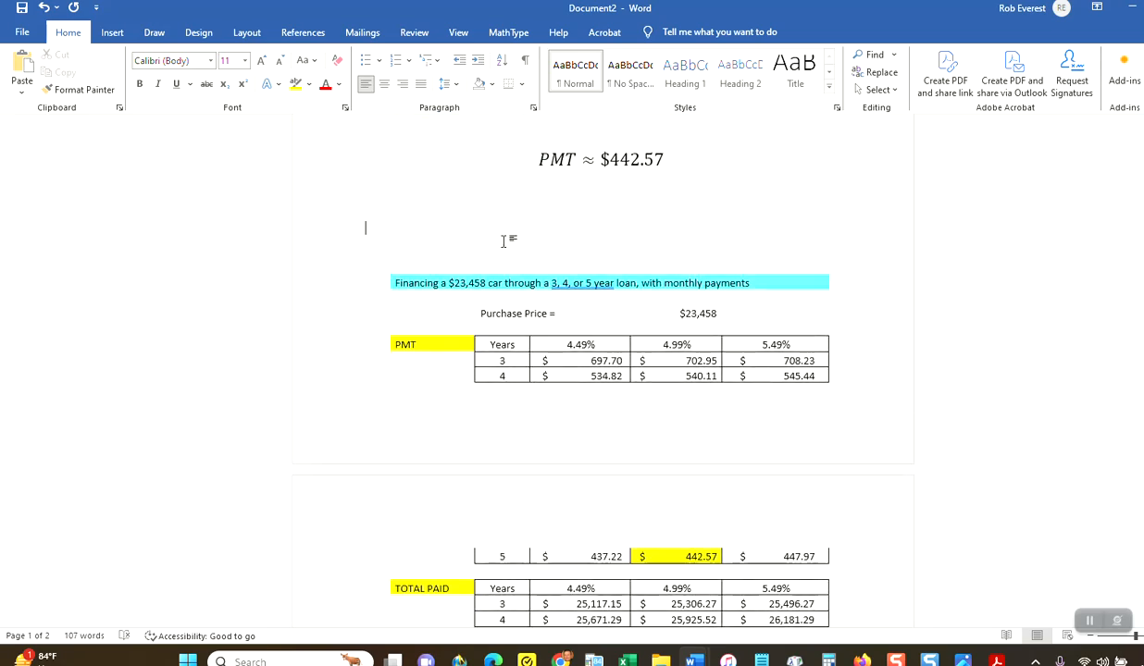
pyautogui.press('Return')
pyautogui.press('Return')
pyautogui.press('Return')
pyautogui.press('Return')
pyautogui.press('Return')
pyautogui.press('Return')
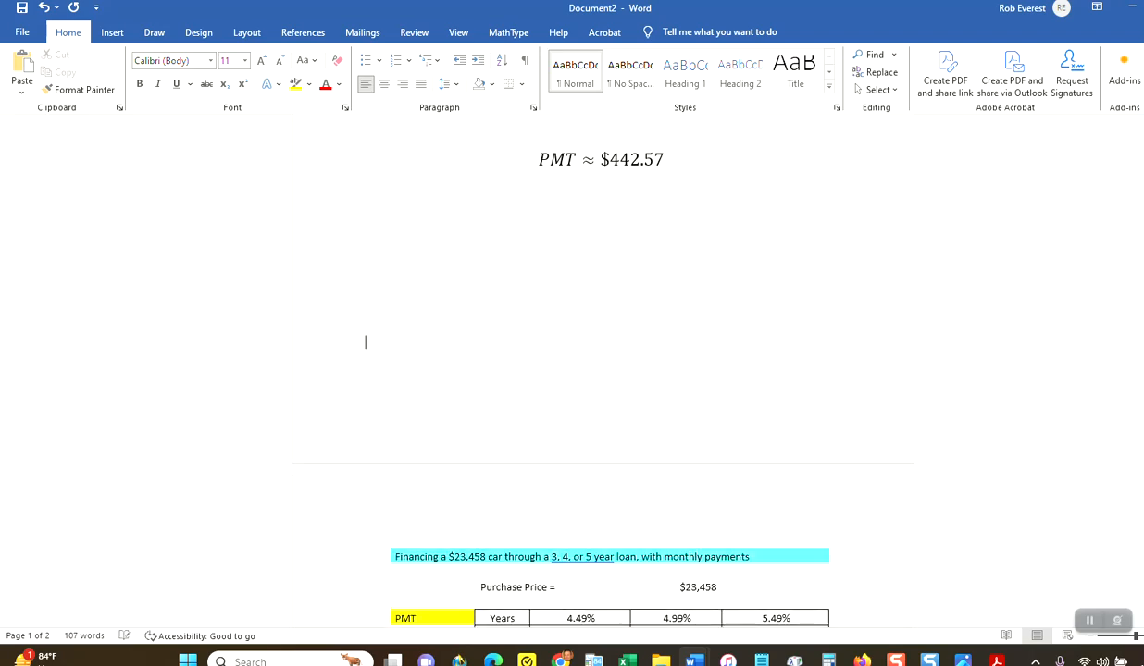
pyautogui.scroll(-7, 844, 413)
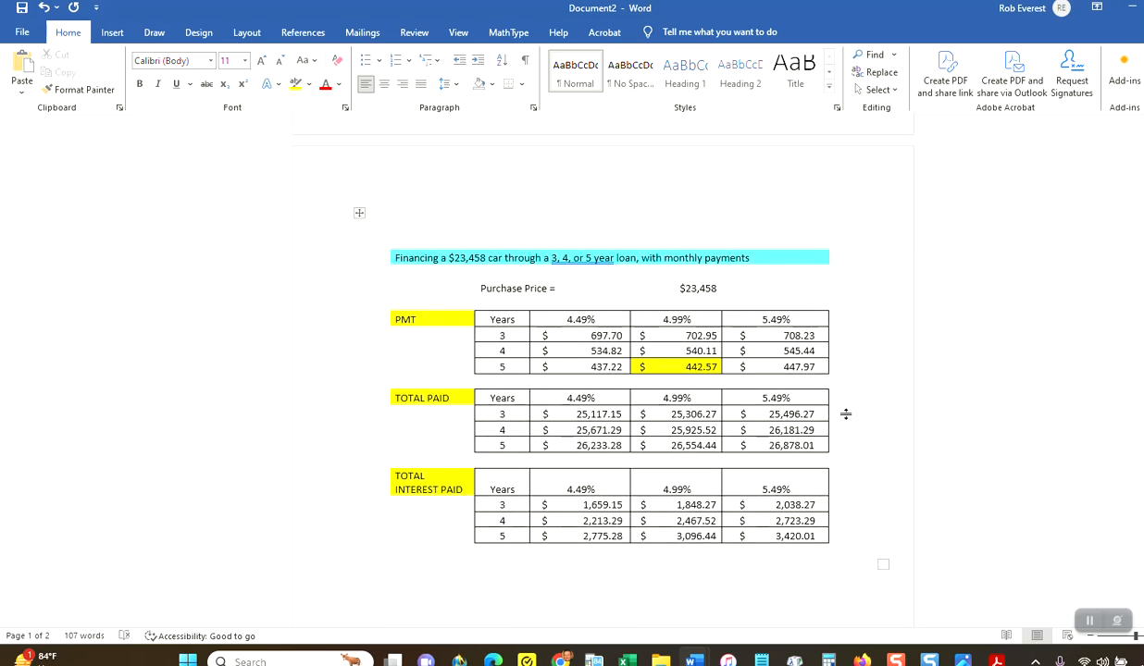